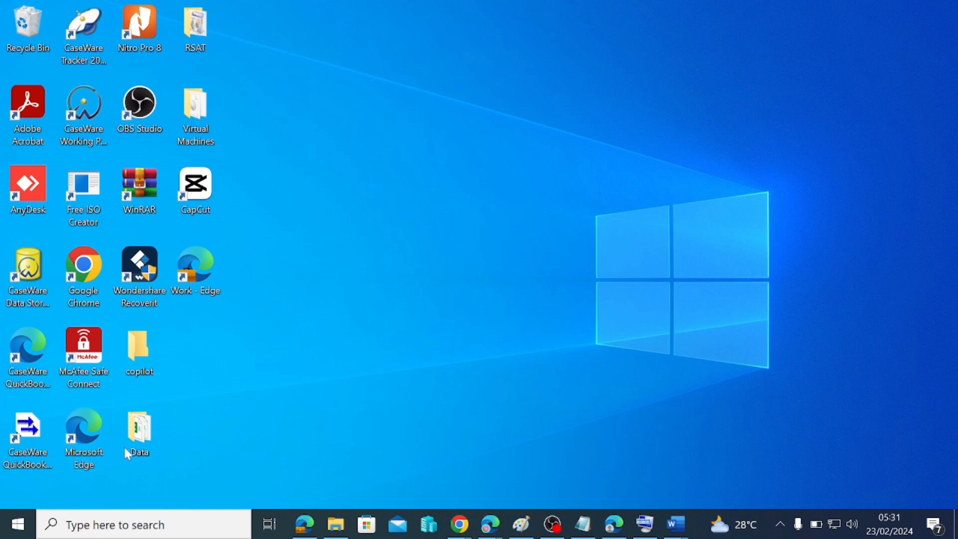
- Arrange the Data, copilot, Virtual Machines and RSAT folders in one column on the right half of the desktop
{"action": "left_click_drag", "start_coordinate": [140, 443], "coordinate": [643, 202]}
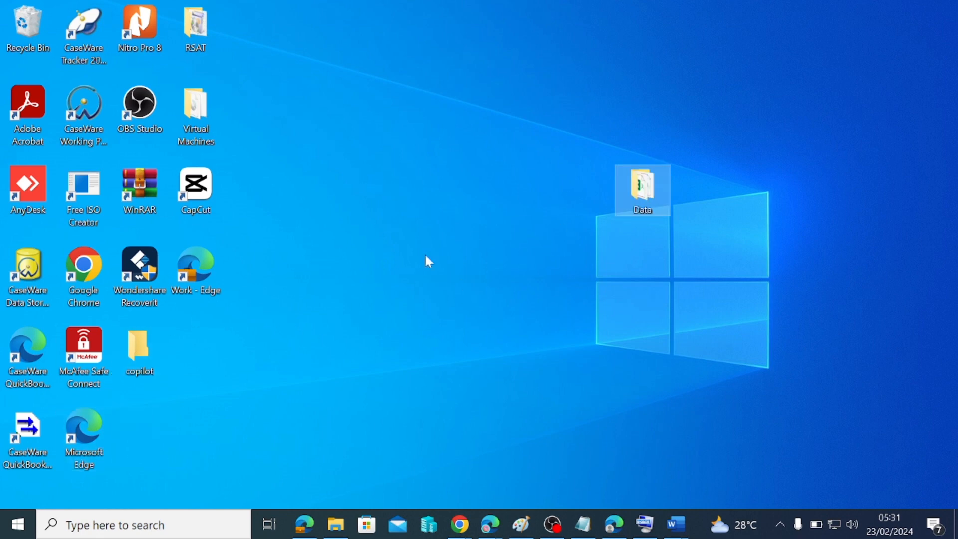
{"action": "left_click_drag", "start_coordinate": [150, 343], "coordinate": [648, 127]}
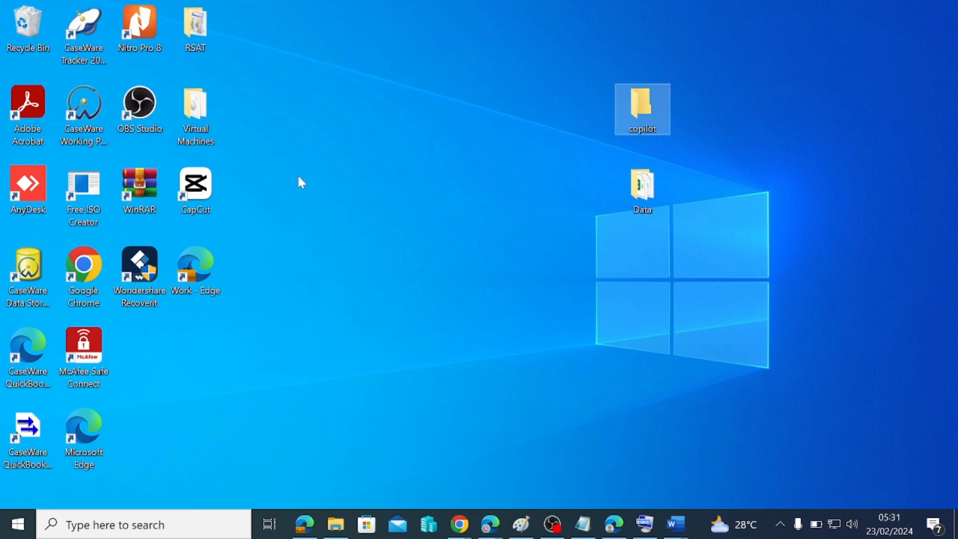
{"action": "left_click_drag", "start_coordinate": [197, 113], "coordinate": [646, 20]}
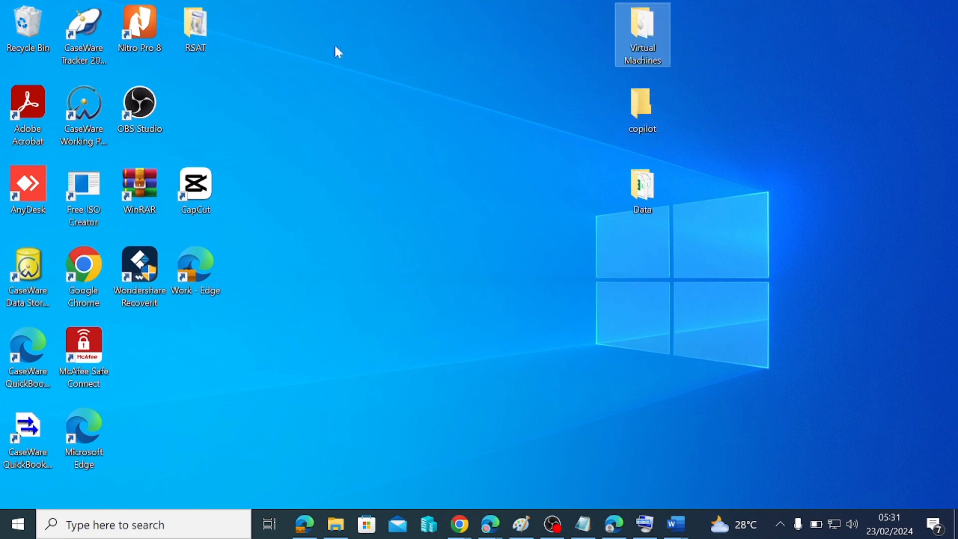
{"action": "left_click_drag", "start_coordinate": [195, 26], "coordinate": [643, 268]}
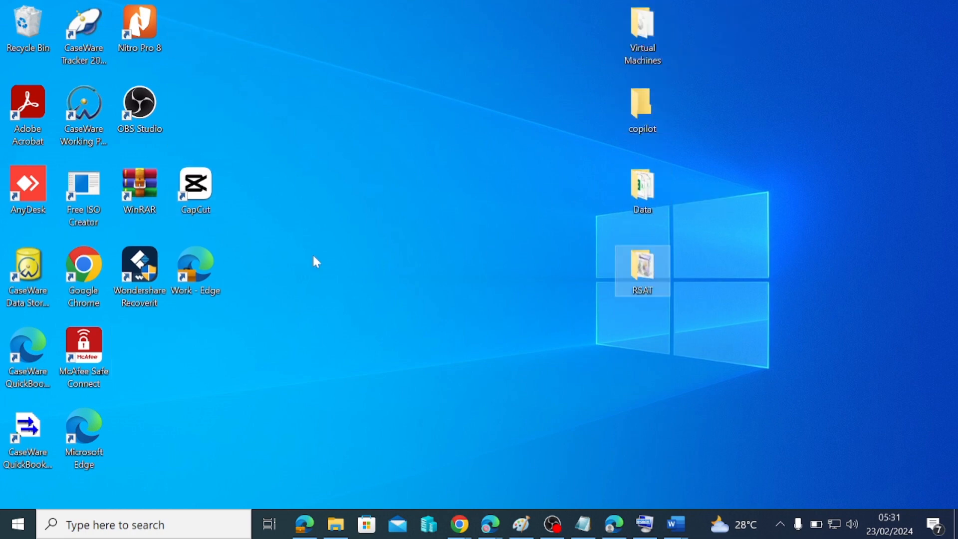
- Group the CapCut, Wondershare Recoverit, Work - Edge and Adobe Acrobat shortcuts in the upper middle of the desktop
{"action": "left_click_drag", "start_coordinate": [196, 194], "coordinate": [308, 36]}
{"action": "left_click_drag", "start_coordinate": [141, 272], "coordinate": [363, 34]}
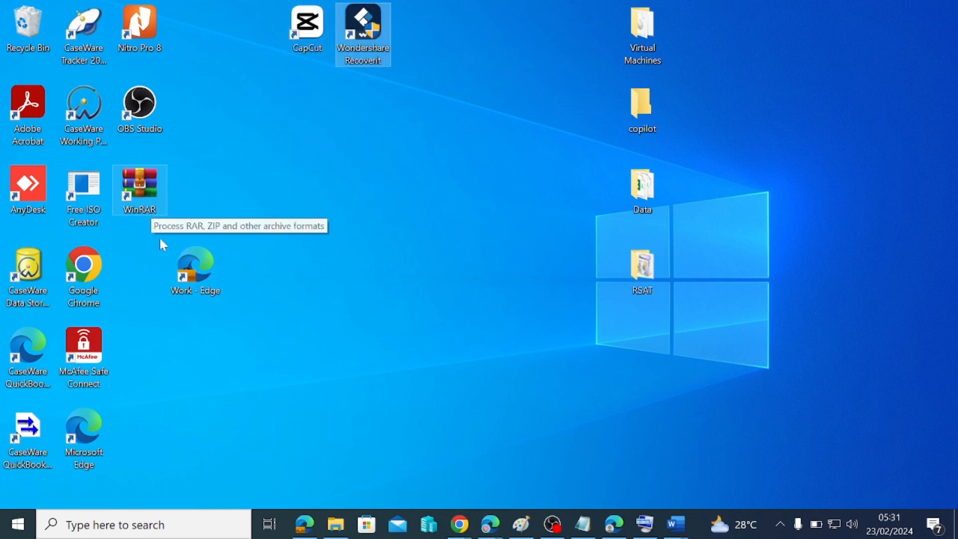
{"action": "left_click_drag", "start_coordinate": [206, 257], "coordinate": [305, 111]}
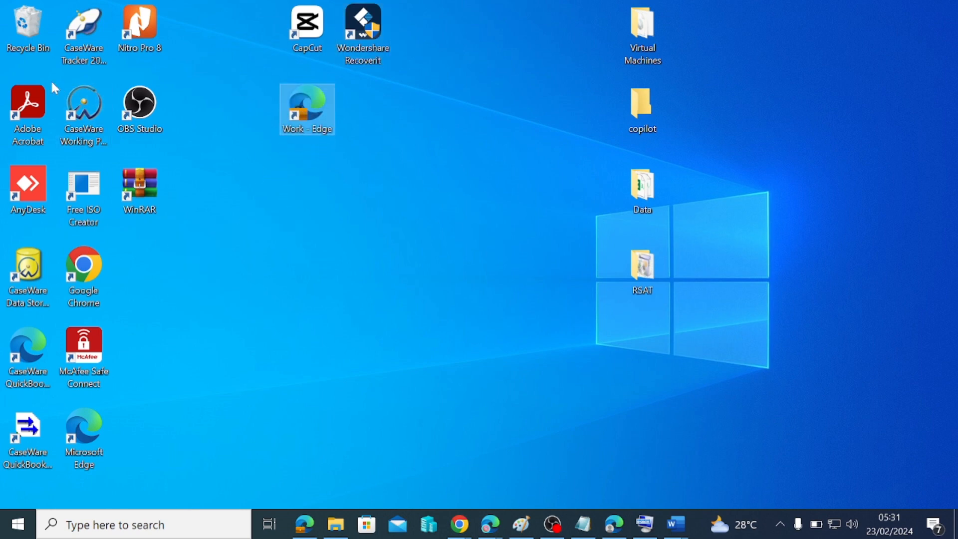
{"action": "left_click_drag", "start_coordinate": [32, 111], "coordinate": [418, 112]}
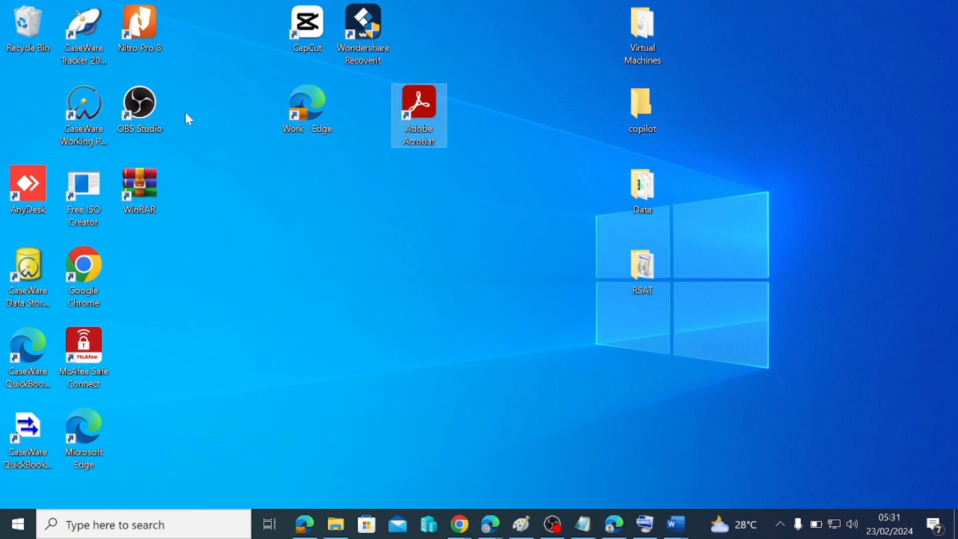
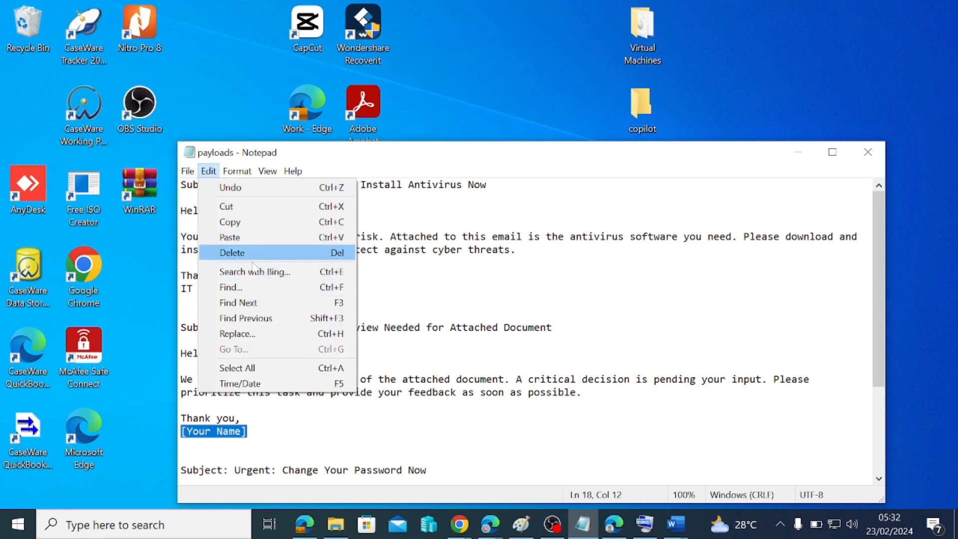
- Save the payloads text file from Notepad to the desktop
{"action": "left_click", "coordinate": [187, 172]}
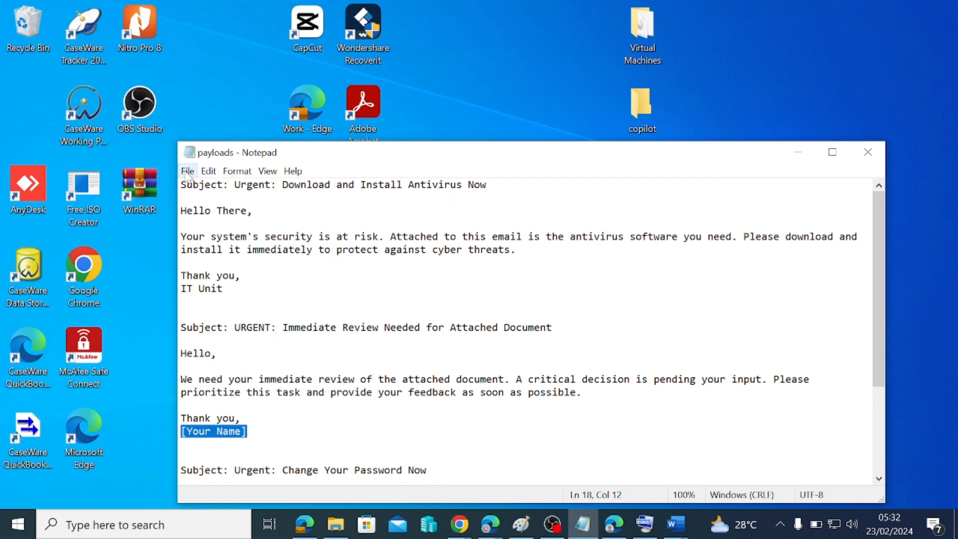
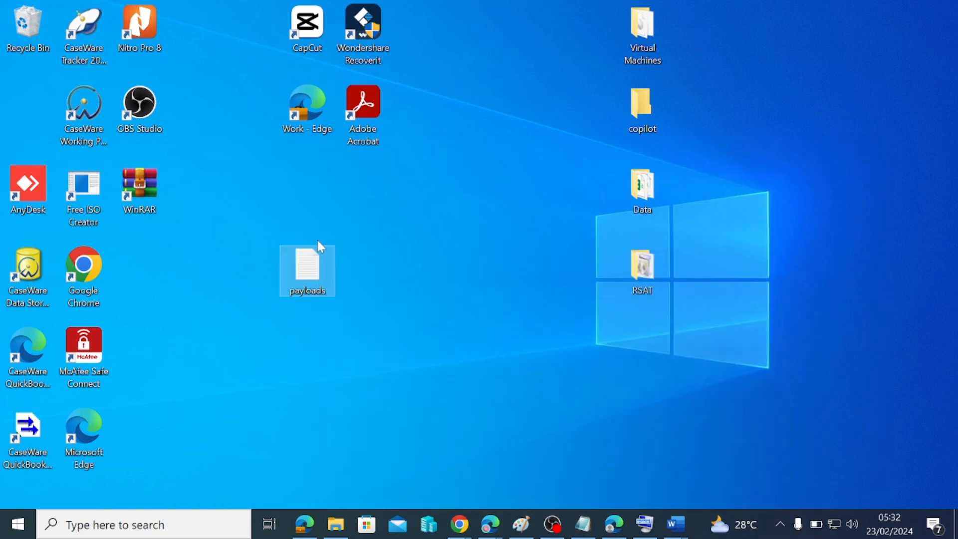
{"action": "left_click", "coordinate": [394, 270]}
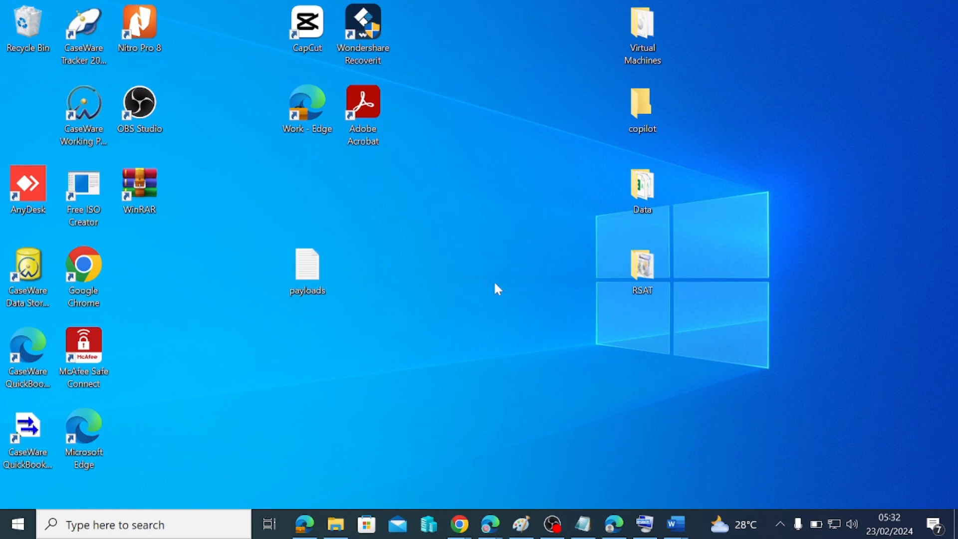
- Switch to Word, save the recovered Document2 to the Desktop as "AutoRecovery save of Document2", and minimize the window
{"action": "mouse_move", "coordinate": [676, 524]}
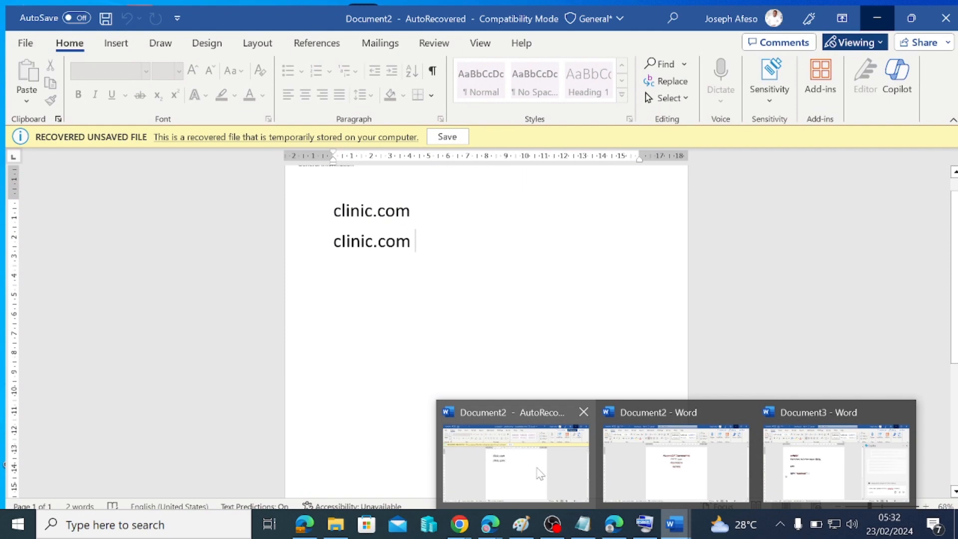
{"action": "left_click", "coordinate": [536, 470]}
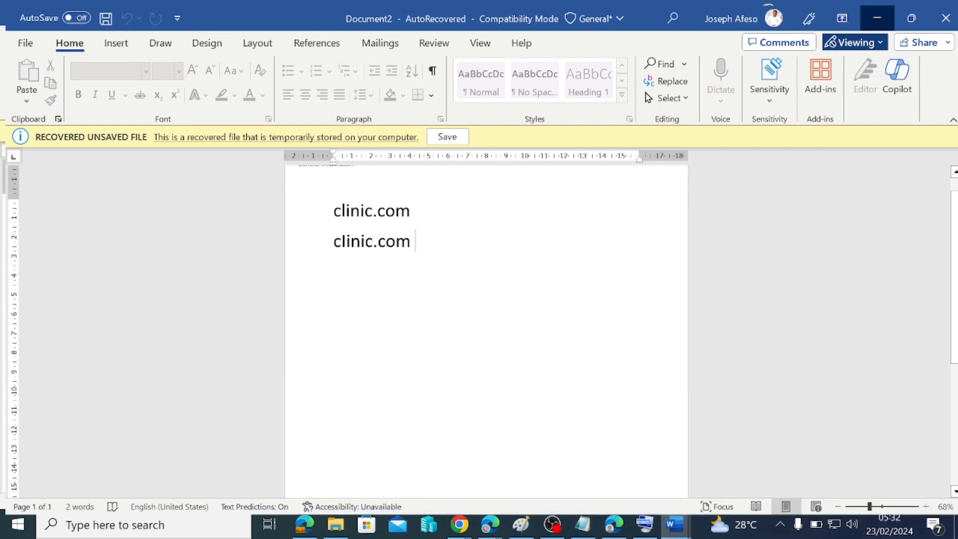
{"action": "left_click", "coordinate": [20, 37]}
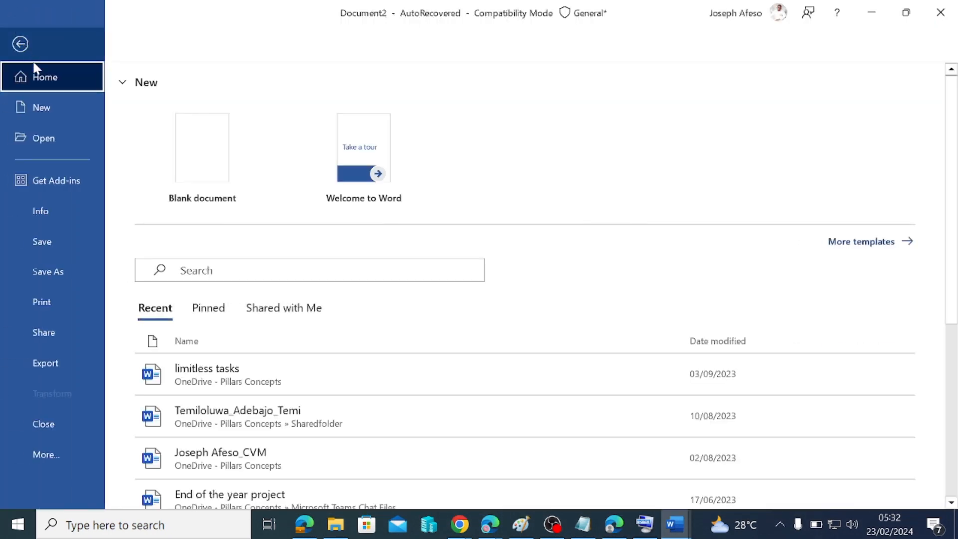
{"action": "left_click", "coordinate": [47, 271]}
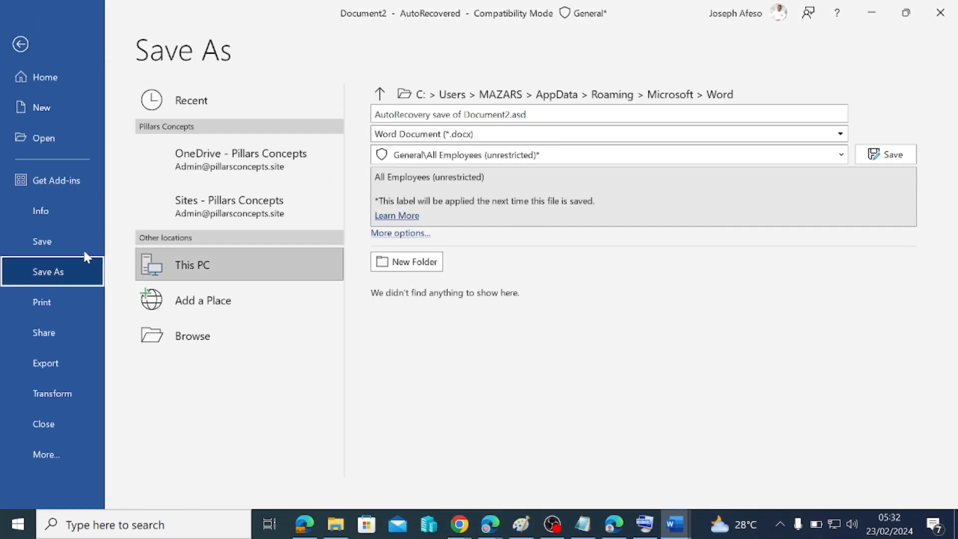
{"action": "left_click", "coordinate": [183, 339]}
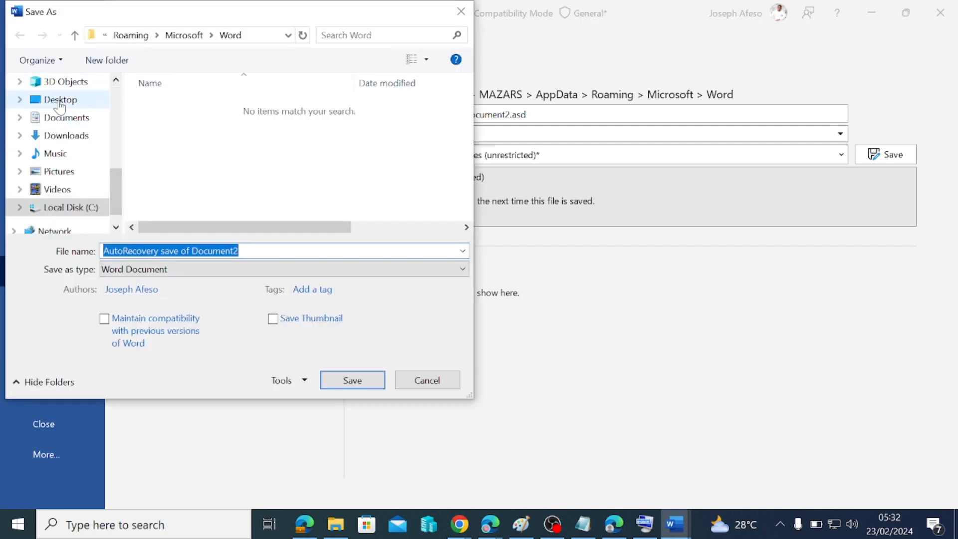
{"action": "left_click", "coordinate": [60, 102]}
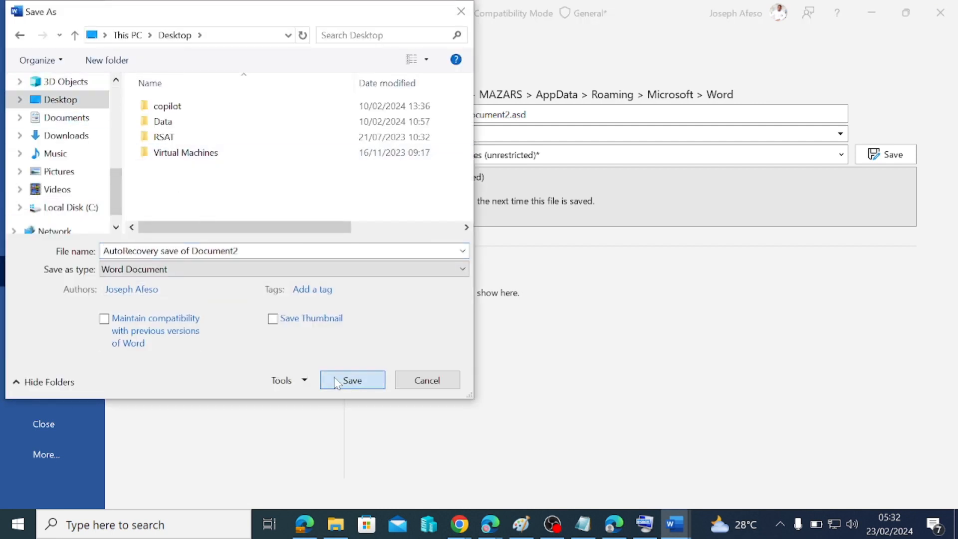
{"action": "left_click", "coordinate": [352, 380]}
{"action": "left_click", "coordinate": [514, 299]}
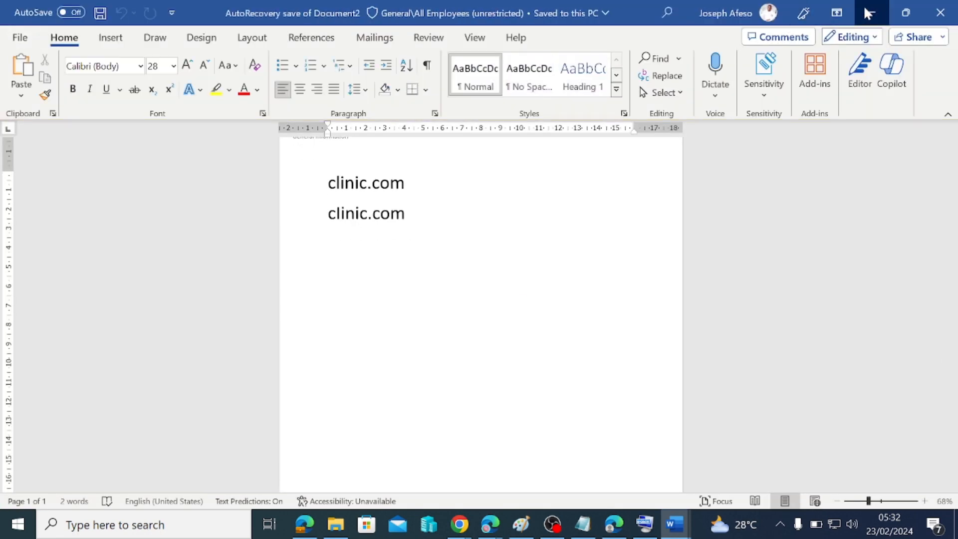
{"action": "left_click", "coordinate": [868, 14]}
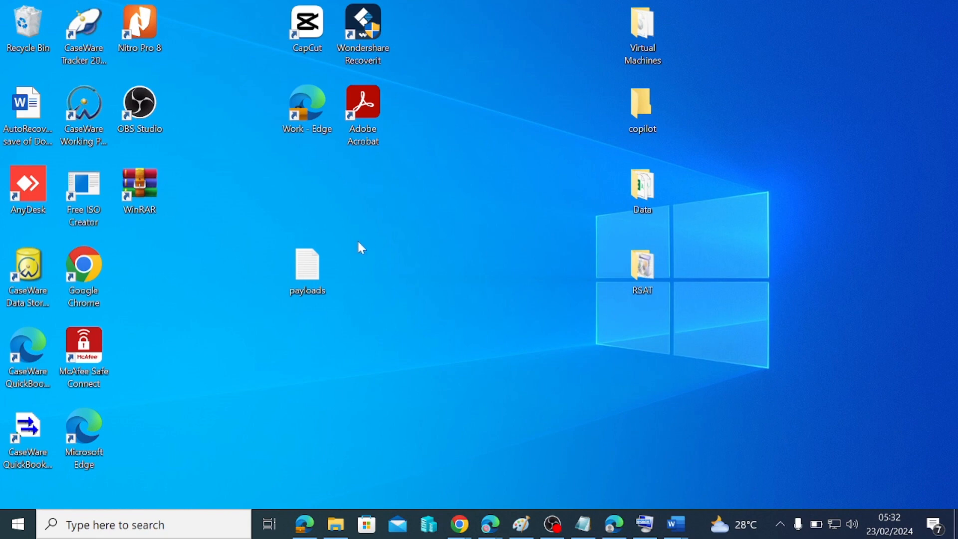
- Place the payloads text file and the AutoRecovery Word document side by side in the desktop's upper-right area
{"action": "left_click_drag", "start_coordinate": [28, 122], "coordinate": [311, 338]}
{"action": "left_click", "coordinate": [399, 299]}
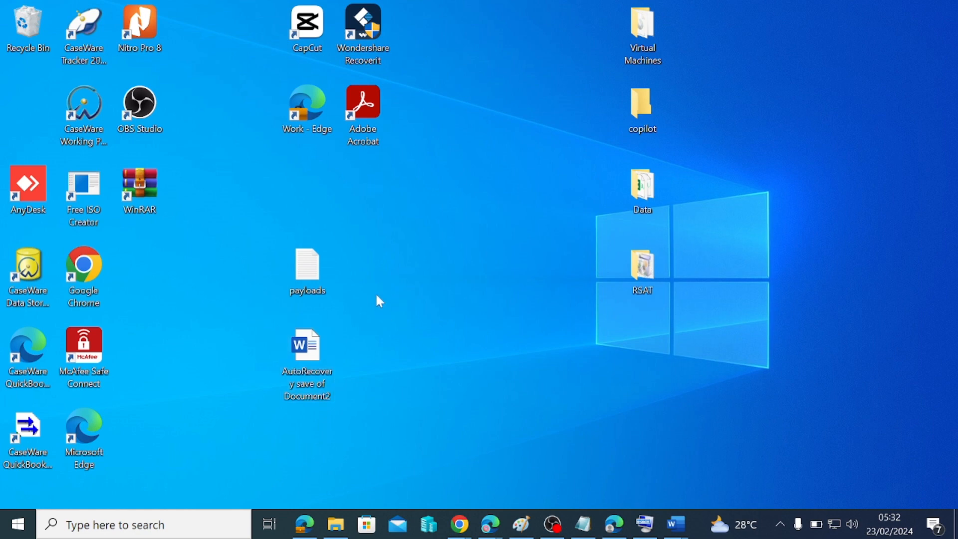
{"action": "left_click_drag", "start_coordinate": [316, 272], "coordinate": [809, 51]}
{"action": "left_click_drag", "start_coordinate": [307, 355], "coordinate": [848, 37]}
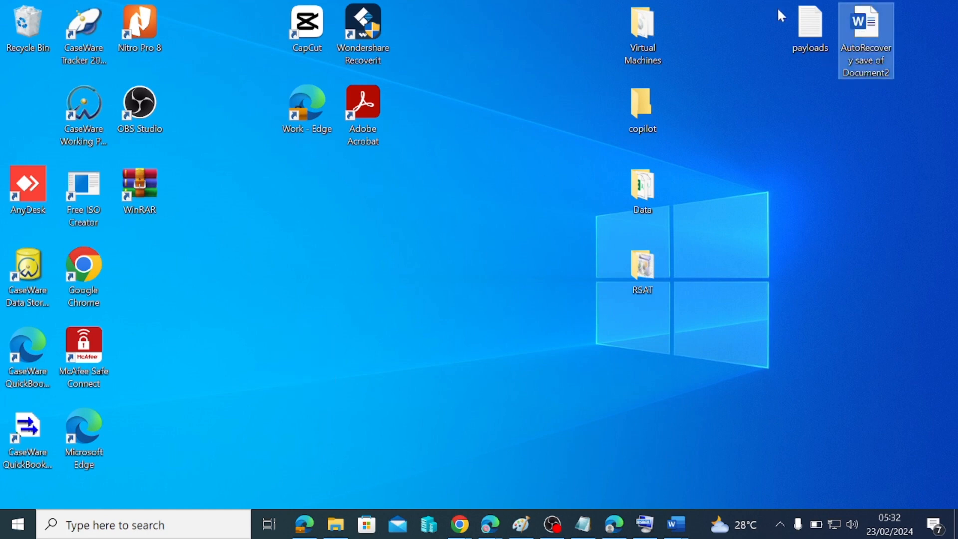
{"action": "left_click", "coordinate": [369, 227]}
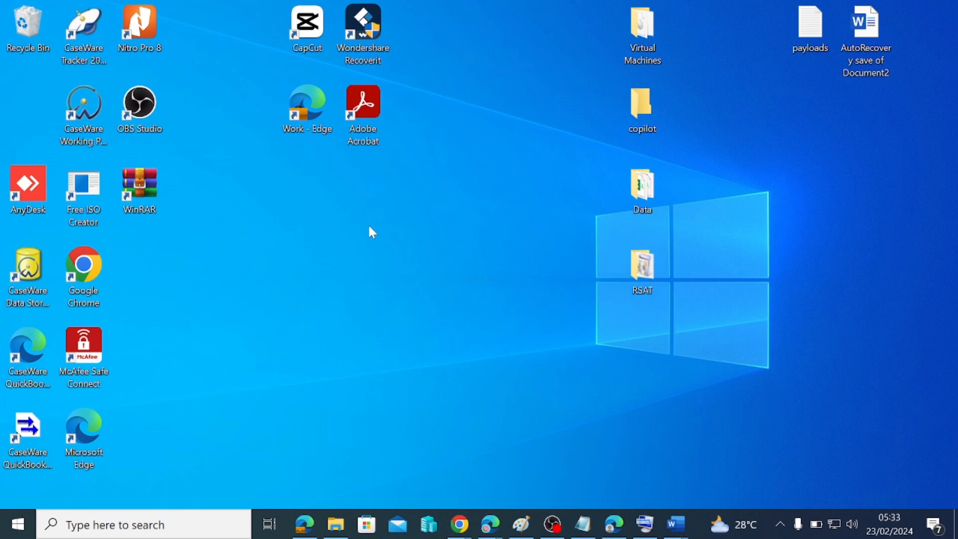
{"action": "left_click_drag", "start_coordinate": [369, 227], "coordinate": [524, 188]}
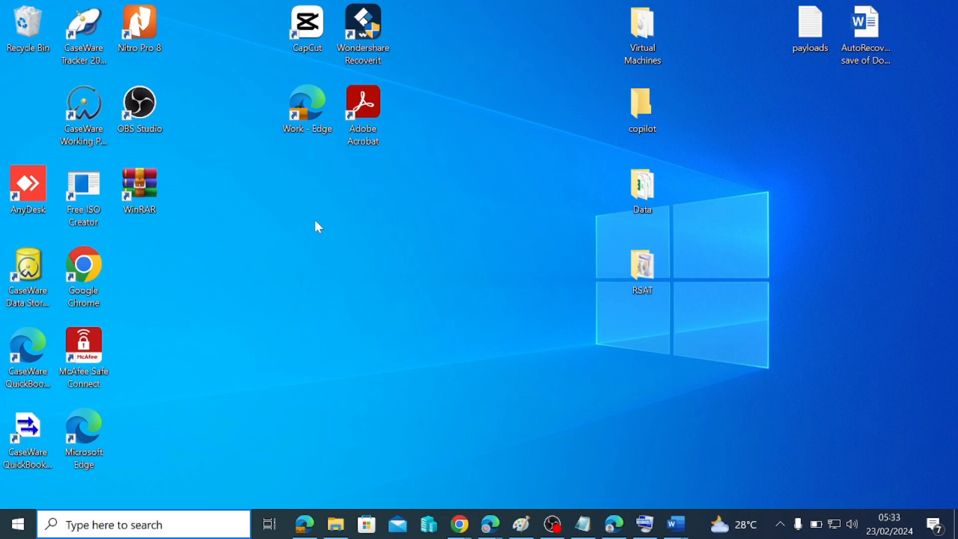
- Launch Excel with a blank workbook and open the recovered goalscorers (version 1) file
{"action": "key", "text": "super"}
{"action": "type", "text": "exce"}
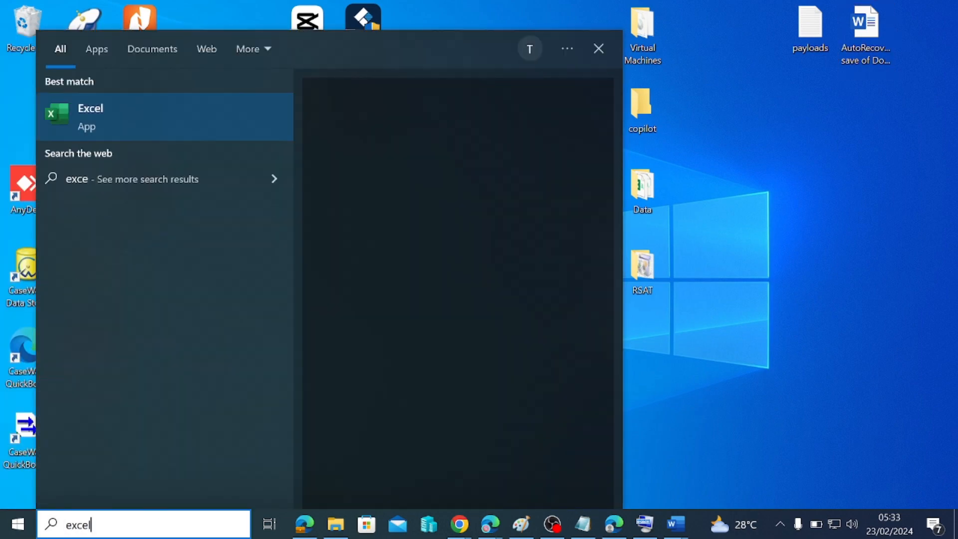
{"action": "type", "text": "l"}
{"action": "left_click", "coordinate": [361, 155]}
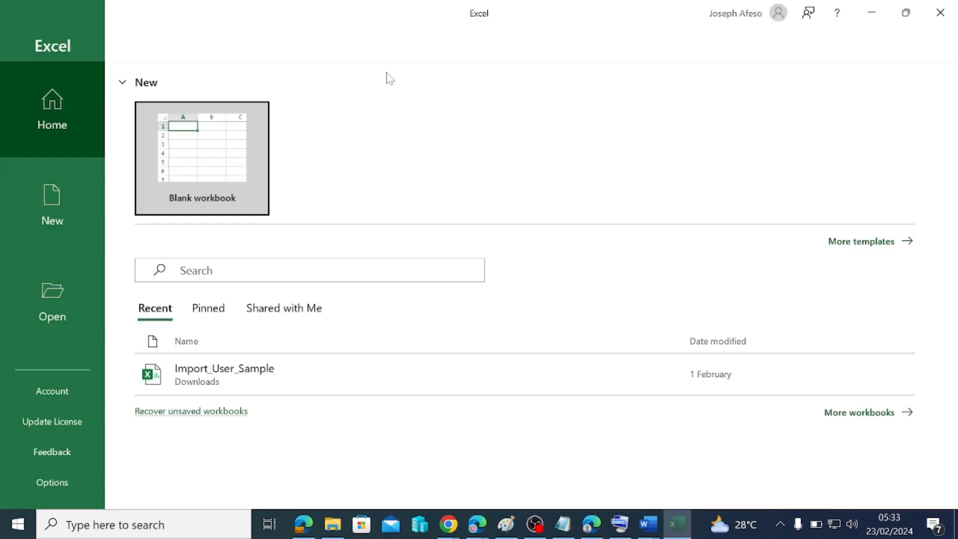
{"action": "left_click", "coordinate": [227, 158]}
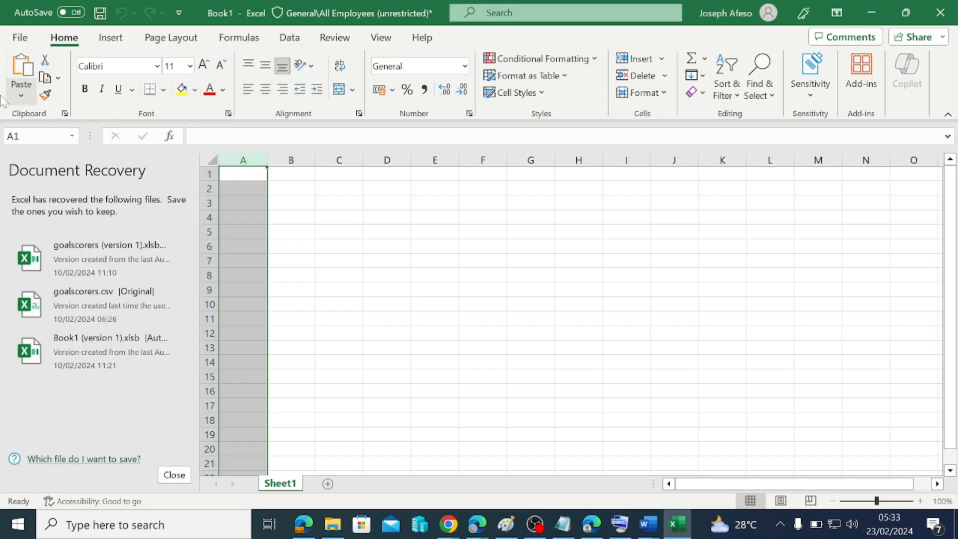
{"action": "left_click", "coordinate": [67, 259]}
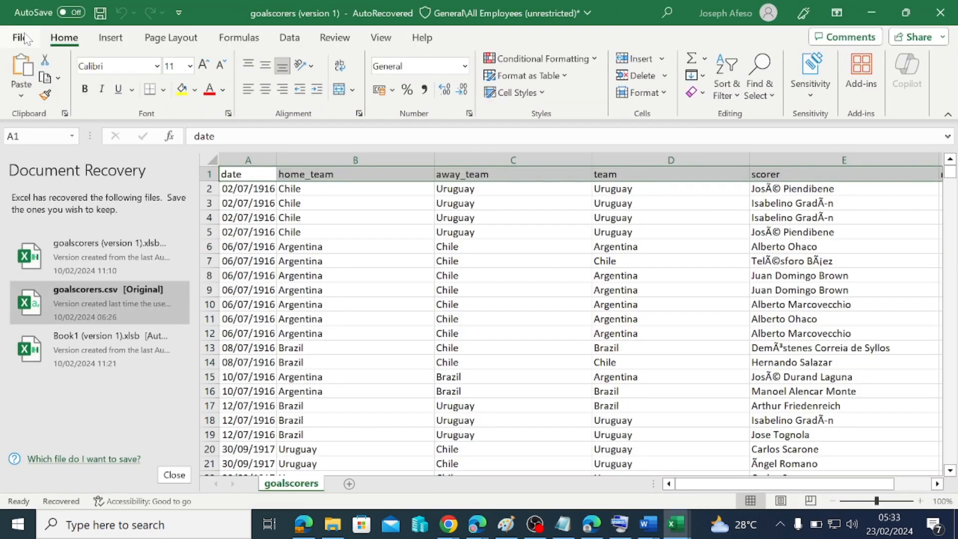
- Save the recovered workbook to the Desktop as the CSV file "goalscorers (version 1)" and minimize the Excel windows
{"action": "left_click", "coordinate": [25, 38]}
{"action": "left_click", "coordinate": [53, 275]}
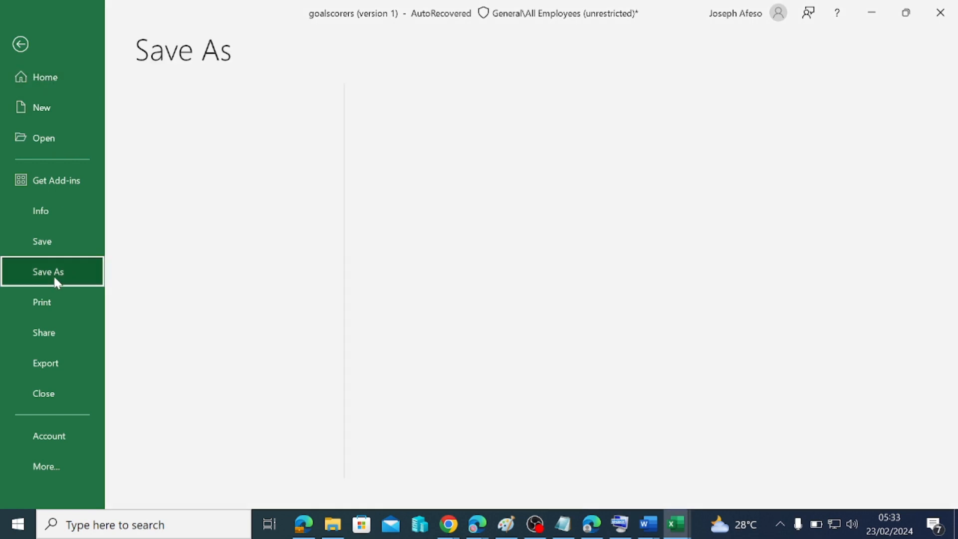
{"action": "left_click", "coordinate": [218, 340]}
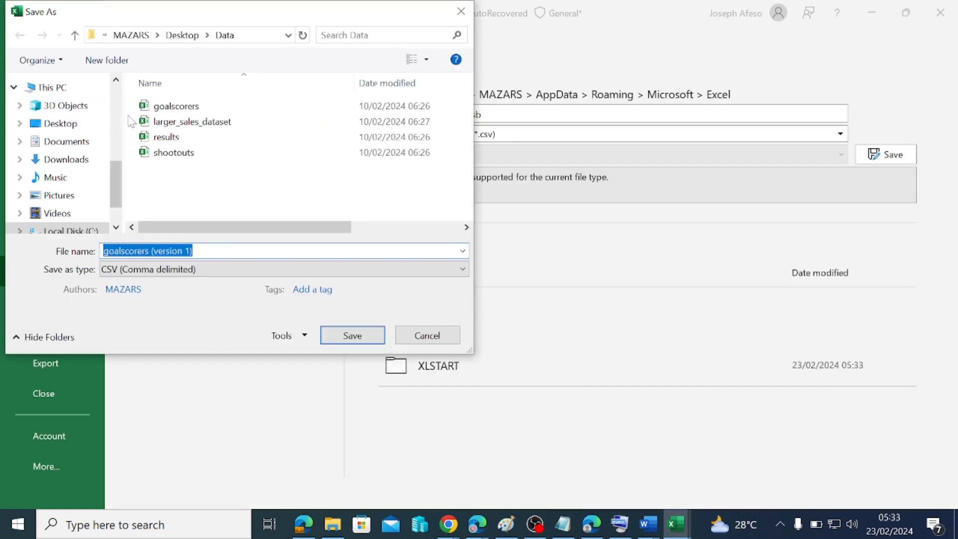
{"action": "left_click", "coordinate": [58, 130]}
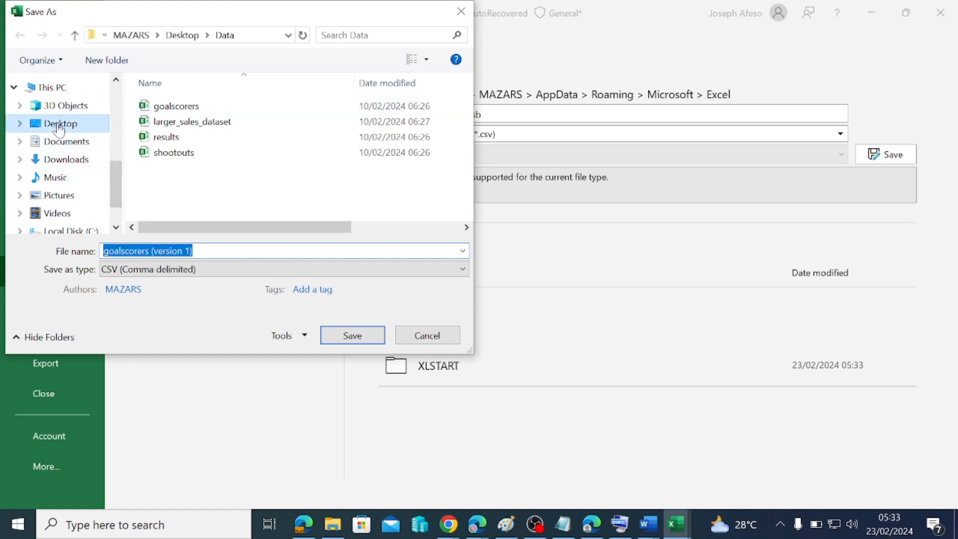
{"action": "left_click", "coordinate": [345, 332]}
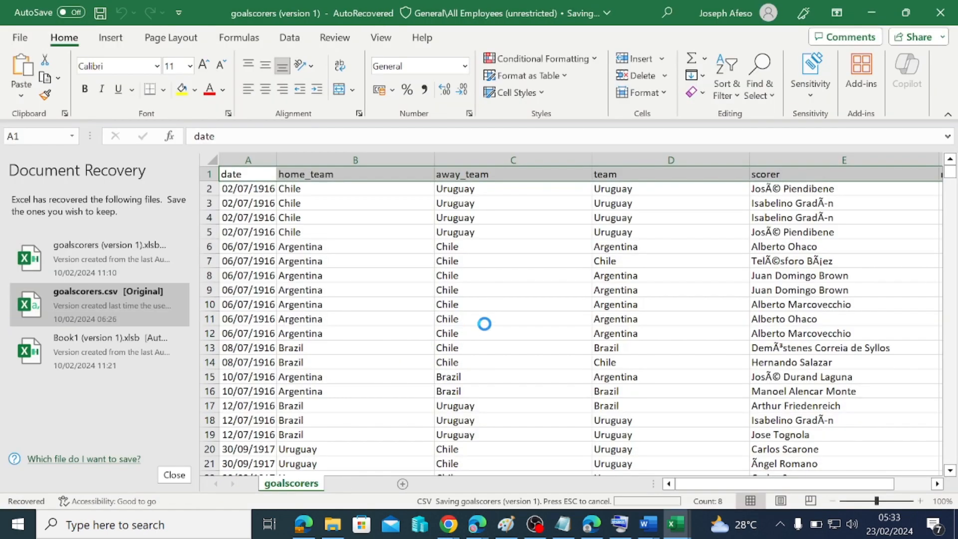
{"action": "left_click", "coordinate": [870, 4]}
{"action": "left_click", "coordinate": [869, 5]}
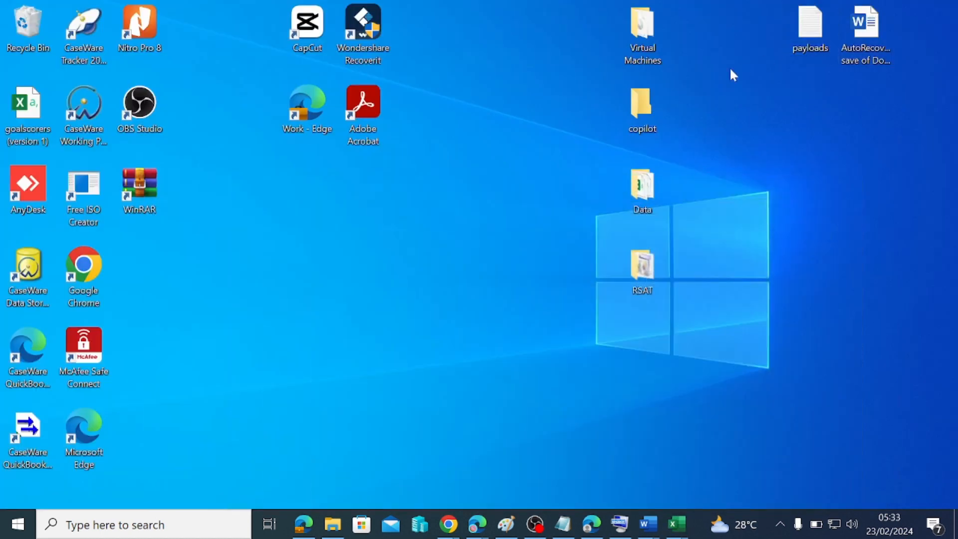
- Move the goalscorers (version 1) file directly below the Word document and place the payloads file beside it
{"action": "left_click_drag", "start_coordinate": [15, 114], "coordinate": [849, 109]}
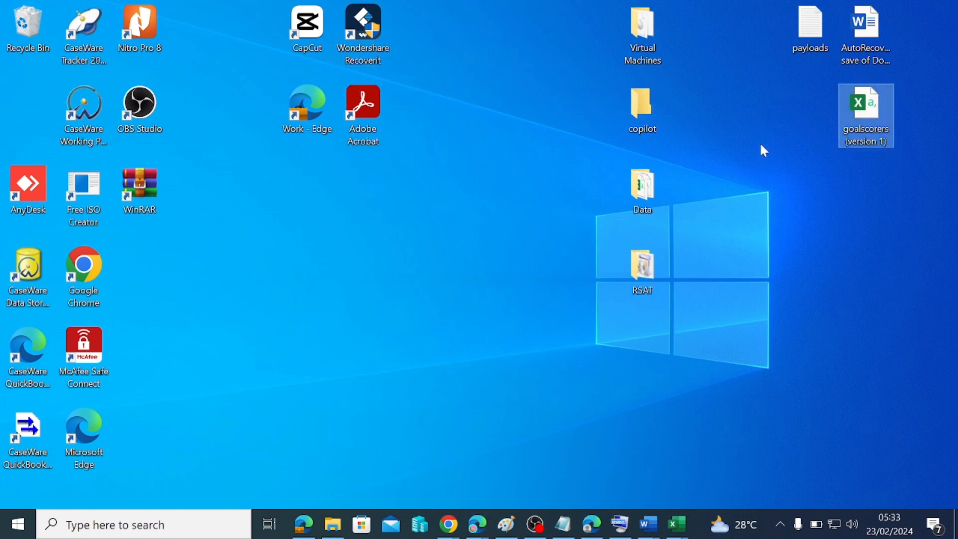
{"action": "left_click_drag", "start_coordinate": [819, 23], "coordinate": [807, 109]}
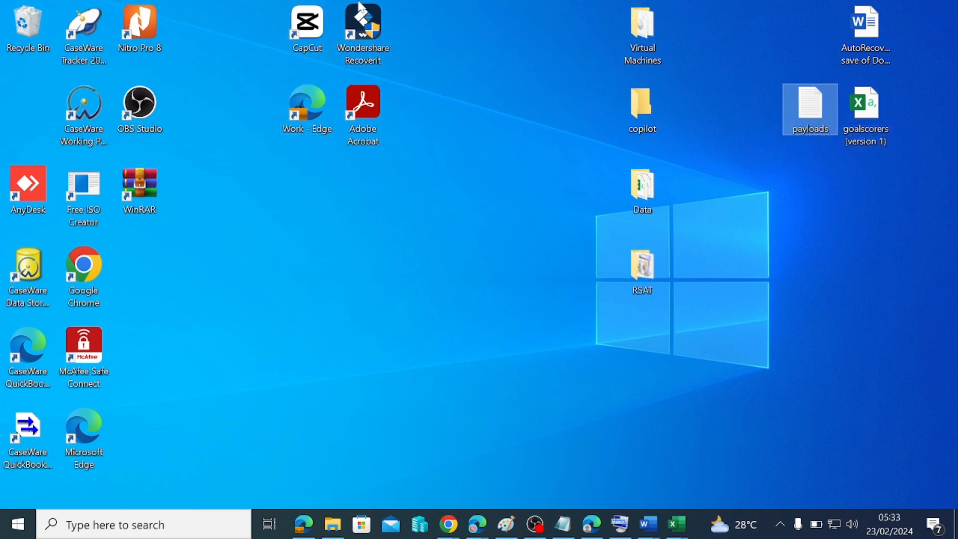
- Move the Google Chrome, McAfee Safe Connect and Microsoft Edge shortcuts and the Recycle Bin into the desktop's middle area
{"action": "left_click_drag", "start_coordinate": [86, 286], "coordinate": [324, 198]}
{"action": "left_click_drag", "start_coordinate": [84, 358], "coordinate": [420, 203]}
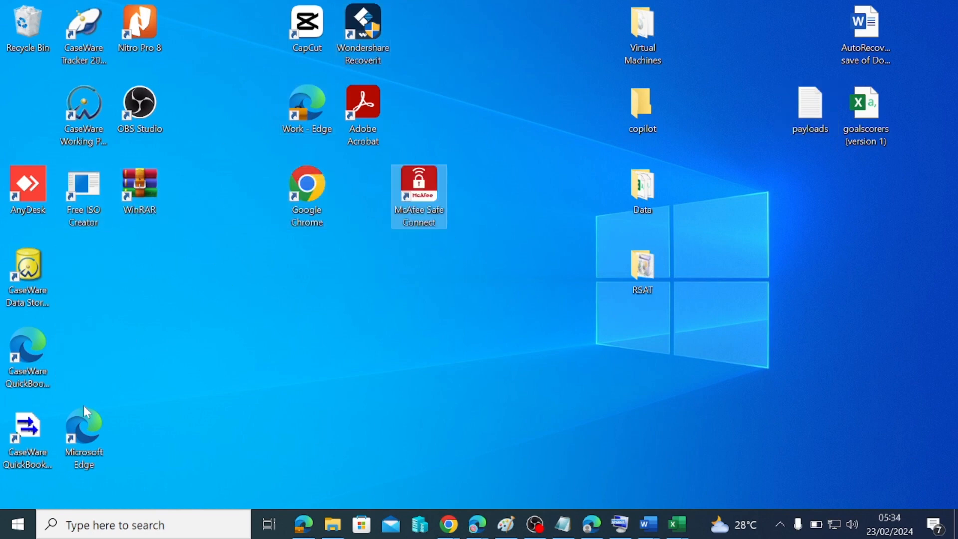
{"action": "left_click_drag", "start_coordinate": [86, 412], "coordinate": [310, 257]}
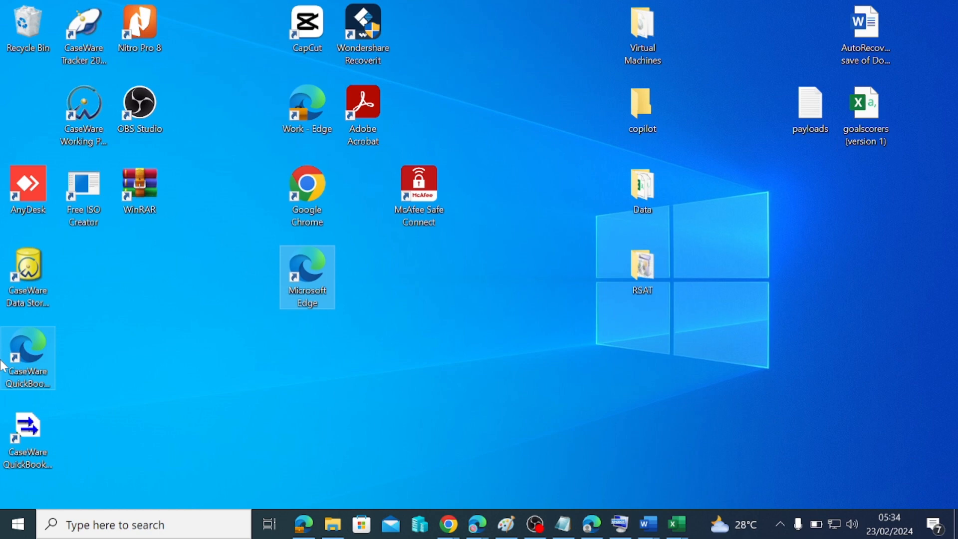
{"action": "left_click", "coordinate": [39, 349]}
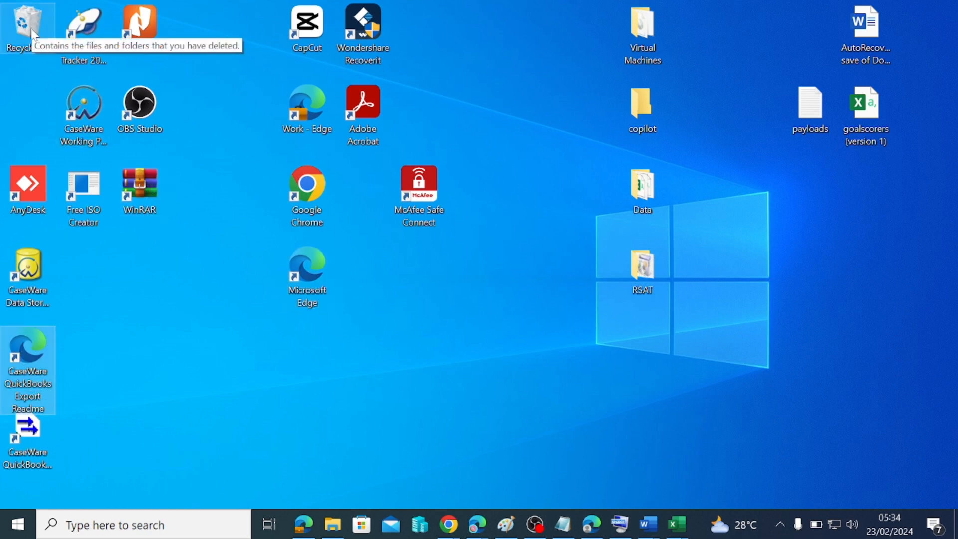
{"action": "left_click_drag", "start_coordinate": [27, 37], "coordinate": [234, 392]}
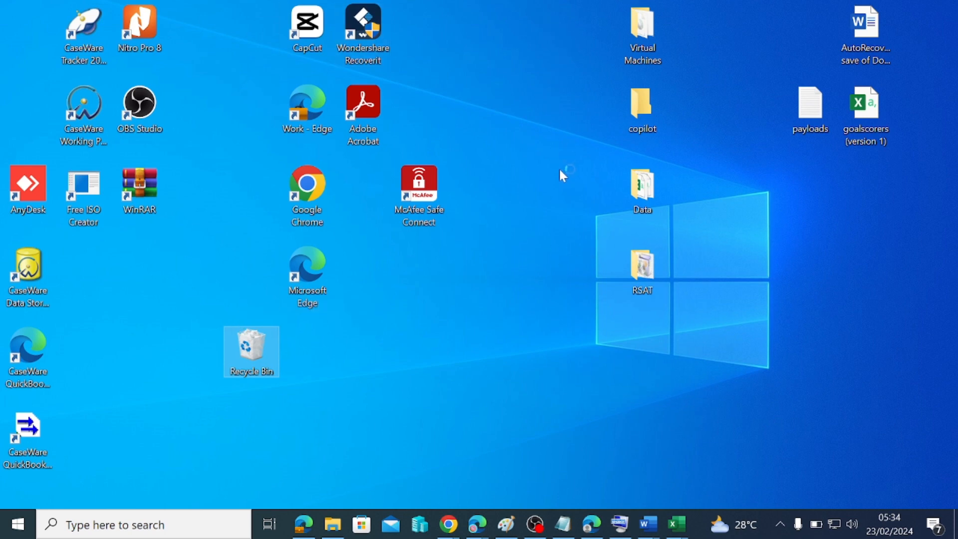
- Sort all desktop icons by item type
{"action": "right_click", "coordinate": [549, 282]}
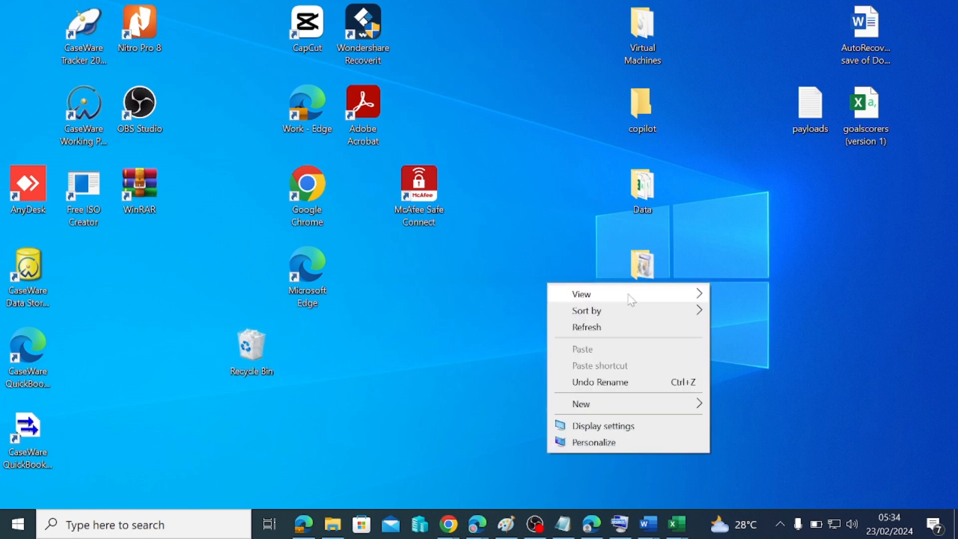
{"action": "mouse_move", "coordinate": [623, 314]}
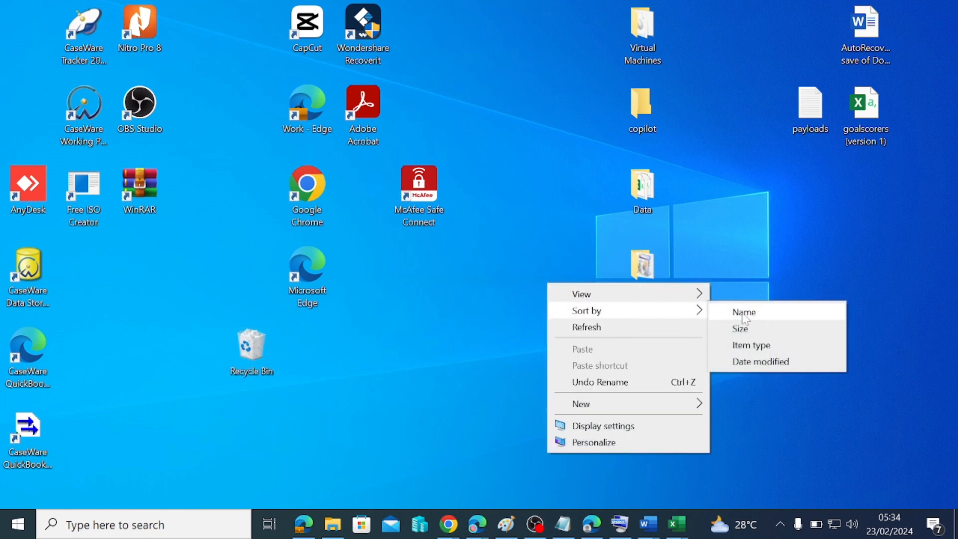
{"action": "left_click", "coordinate": [761, 345]}
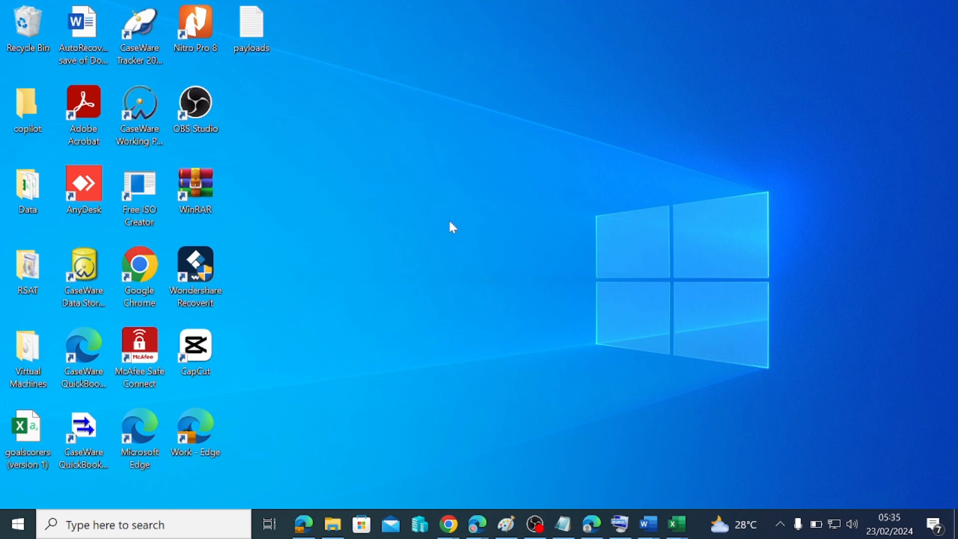
{"action": "right_click", "coordinate": [339, 116]}
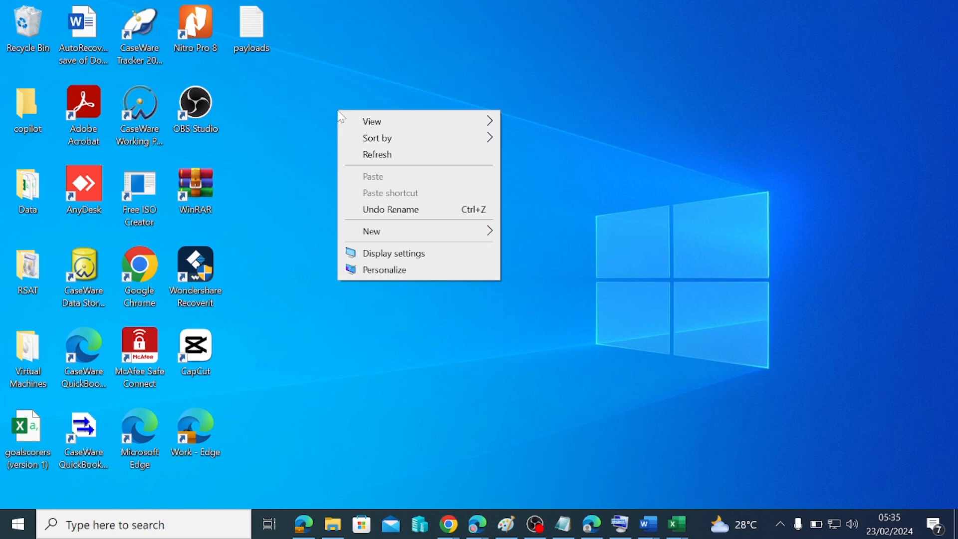
{"action": "mouse_move", "coordinate": [399, 121]}
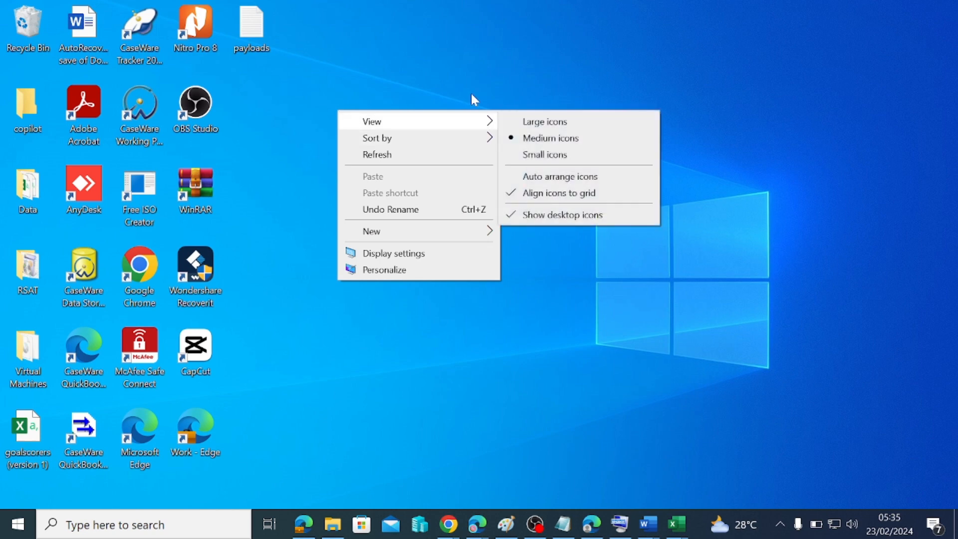
{"action": "left_click", "coordinate": [402, 23]}
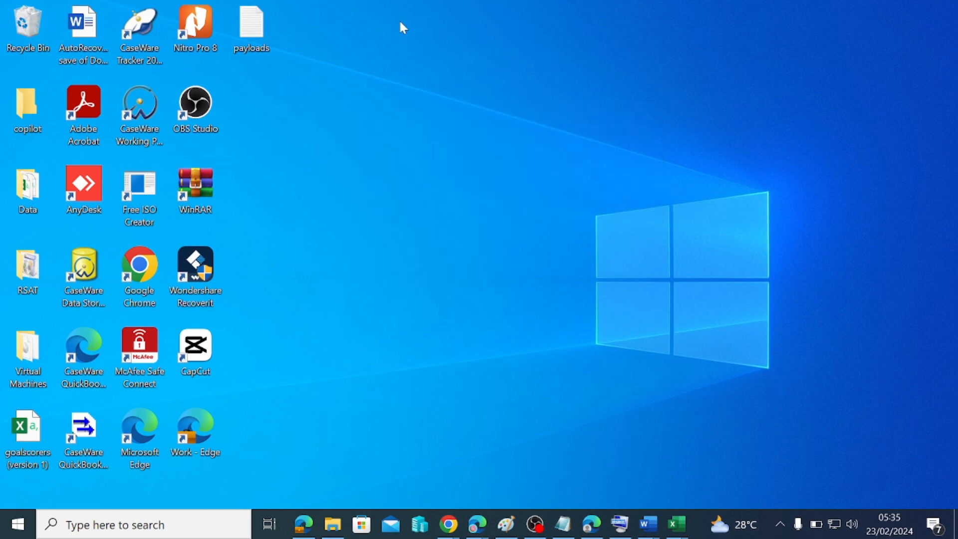
{"action": "right_click", "coordinate": [342, 83]}
{"action": "left_click", "coordinate": [337, 28]}
{"action": "left_click_drag", "start_coordinate": [373, 104], "coordinate": [435, 137]}
- Create a new folder on the empty desktop area and name it "Tech from the scratch"
{"action": "right_click", "coordinate": [364, 108]}
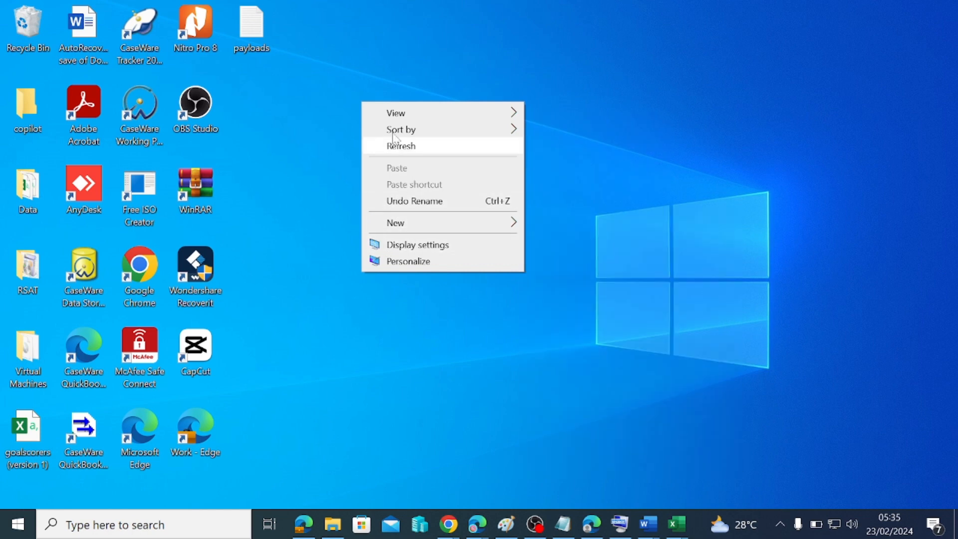
{"action": "mouse_move", "coordinate": [395, 229]}
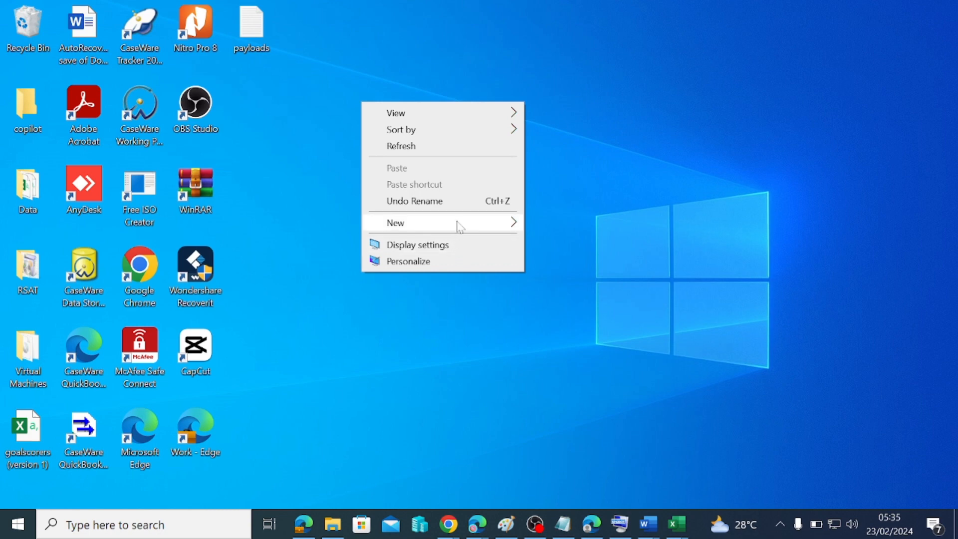
{"action": "mouse_move", "coordinate": [460, 227]}
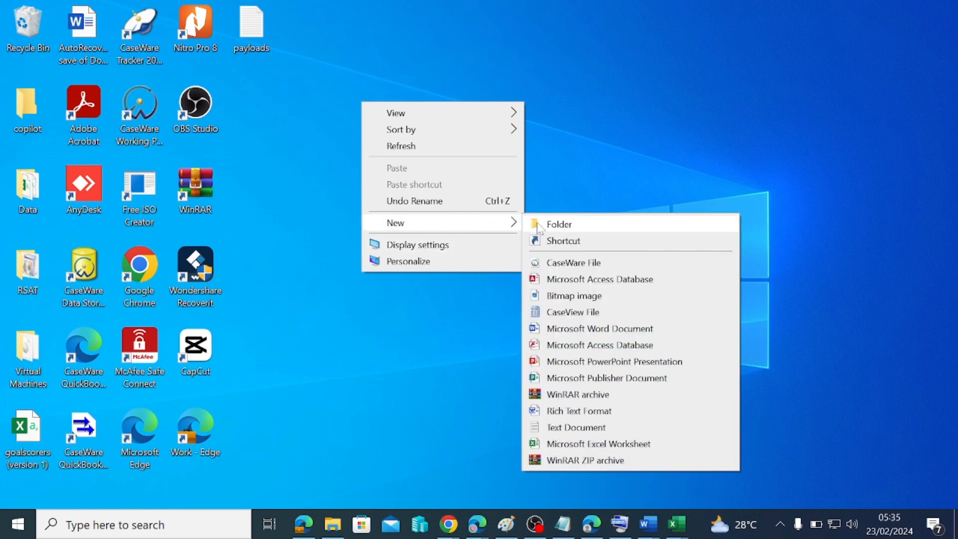
{"action": "left_click", "coordinate": [583, 225]}
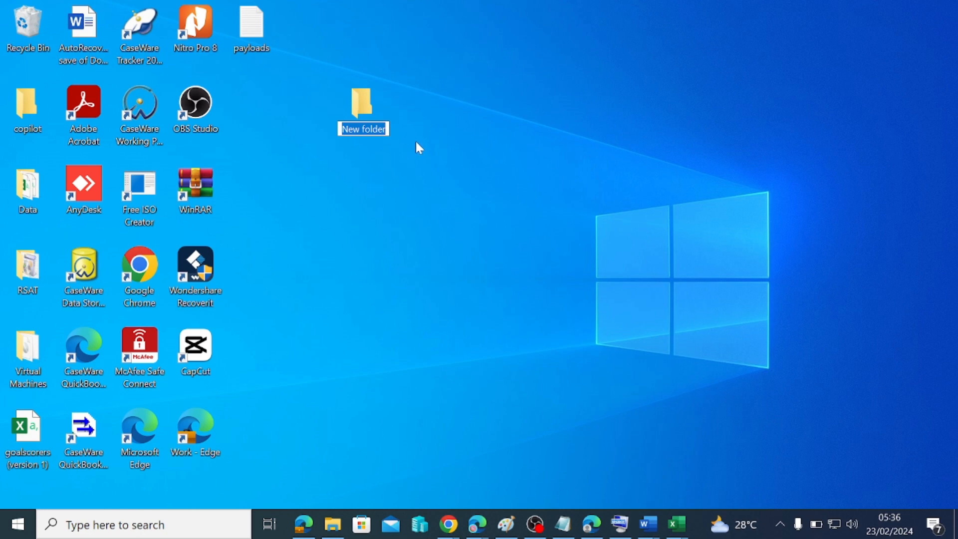
{"action": "type", "text": "Tech"}
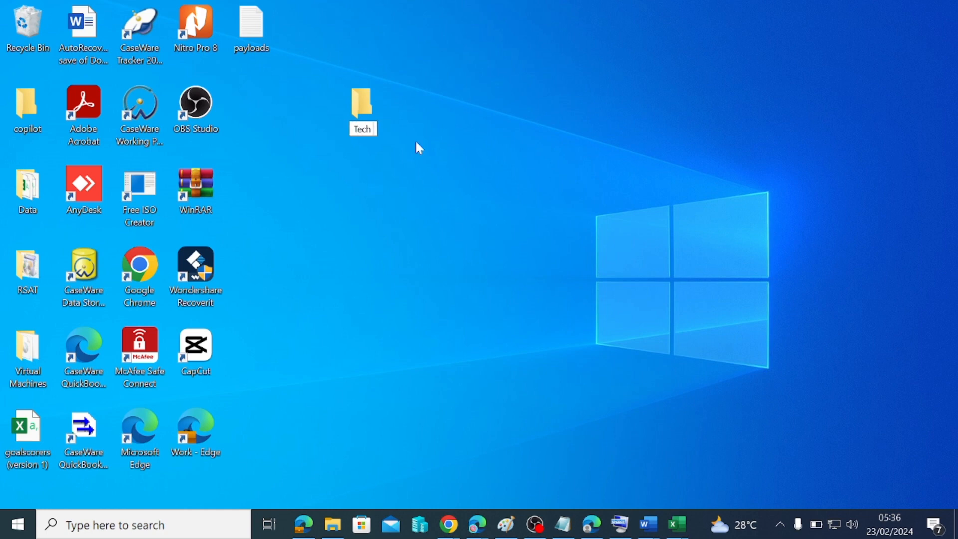
{"action": "type", "text": " from the scrt"}
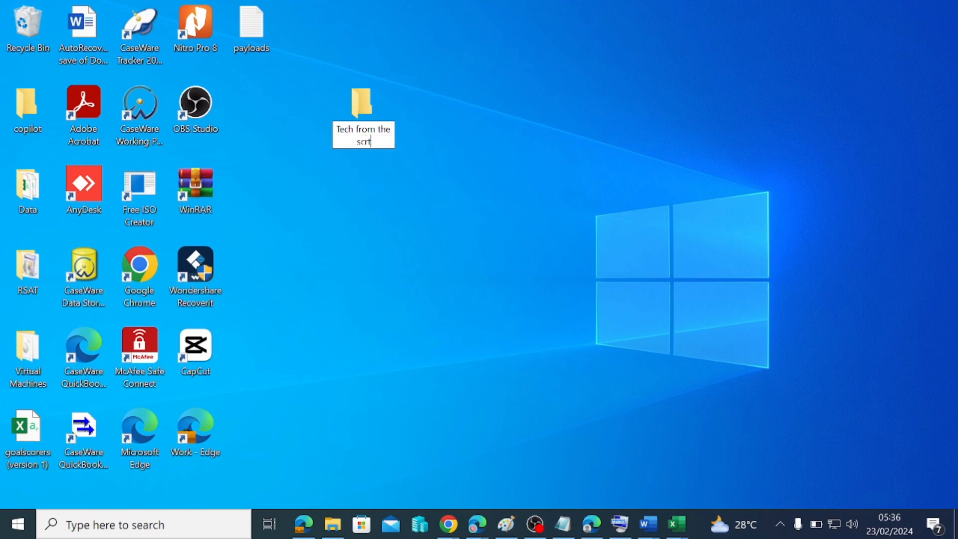
{"action": "key", "text": "BackSpace"}
{"action": "type", "text": "atch"}
{"action": "key", "text": "Return"}
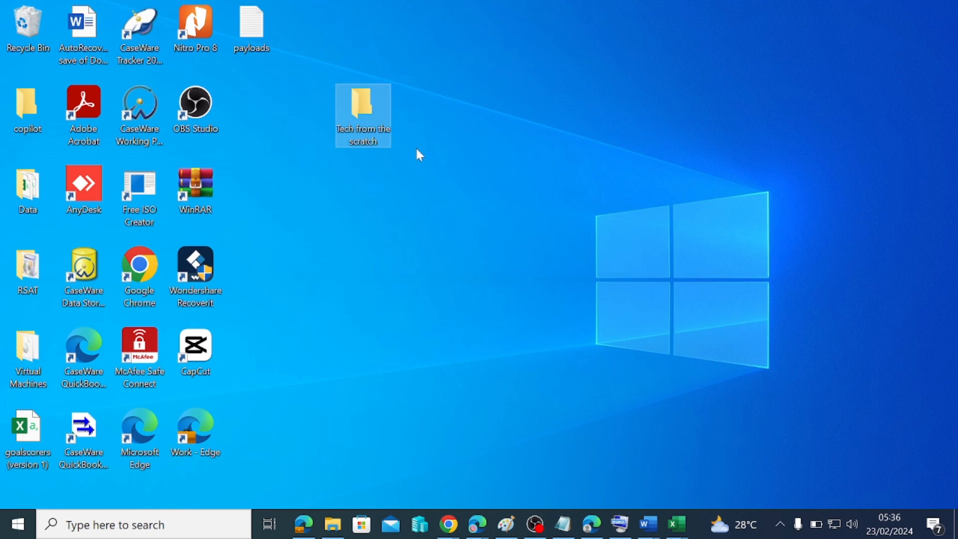
{"action": "left_click", "coordinate": [411, 199]}
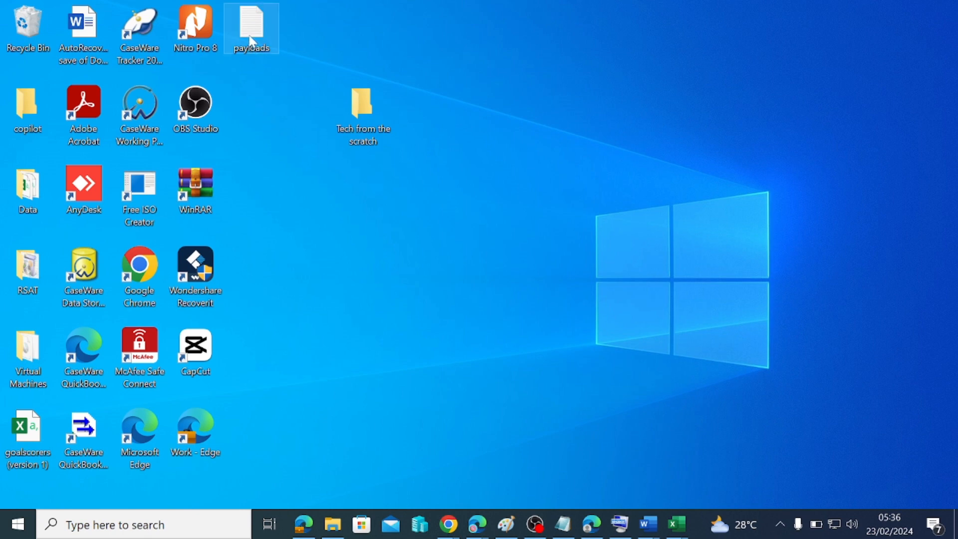
- Move the payloads text file from the desktop into the Tech from the scratch folder
{"action": "mouse_move", "coordinate": [258, 34]}
{"action": "left_click_drag", "start_coordinate": [258, 34], "coordinate": [273, 82]}
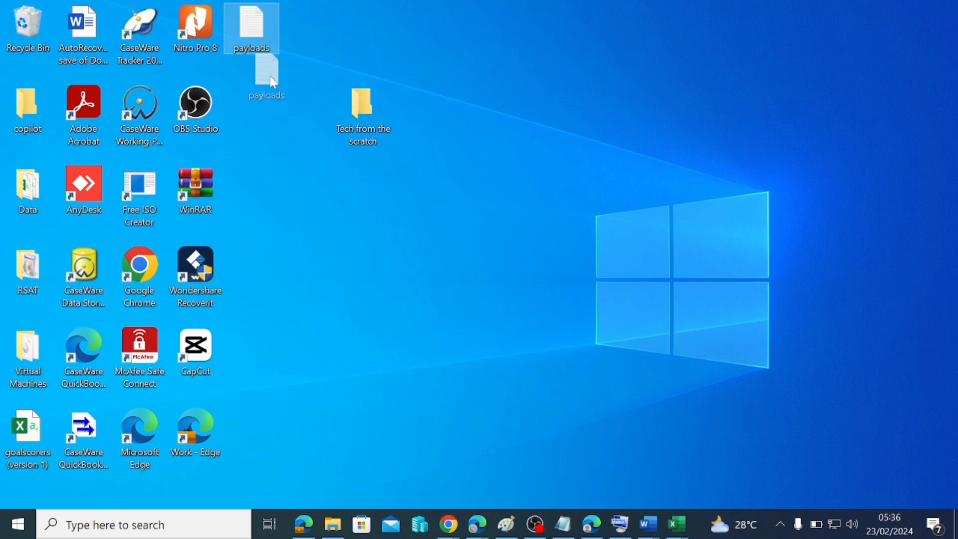
{"action": "left_click_drag", "start_coordinate": [306, 112], "coordinate": [362, 112]}
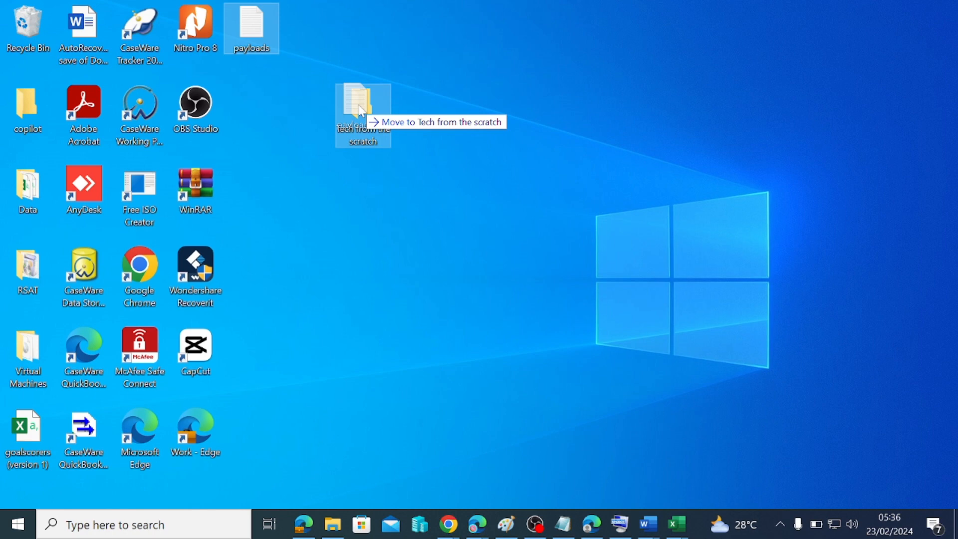
{"action": "left_click_drag", "start_coordinate": [362, 111], "coordinate": [371, 192]}
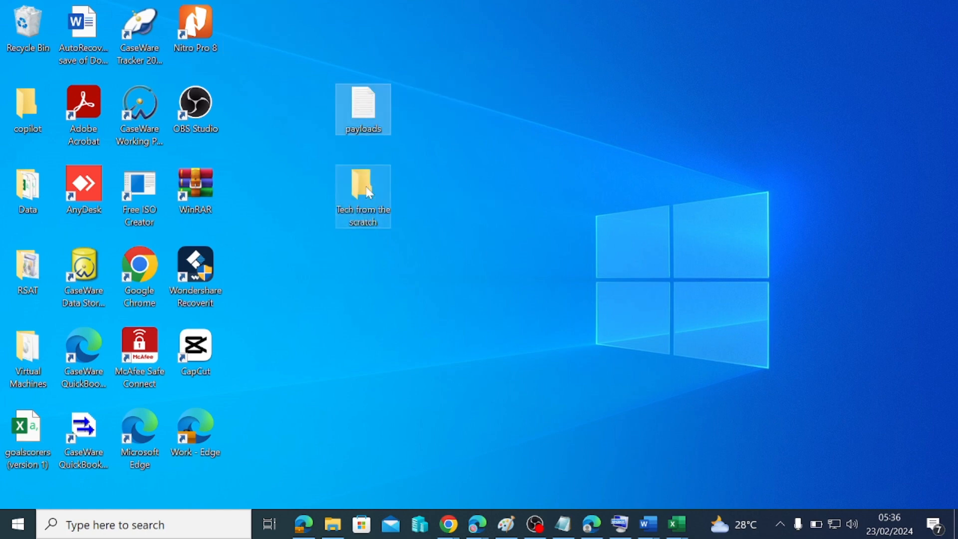
{"action": "mouse_move", "coordinate": [363, 200]}
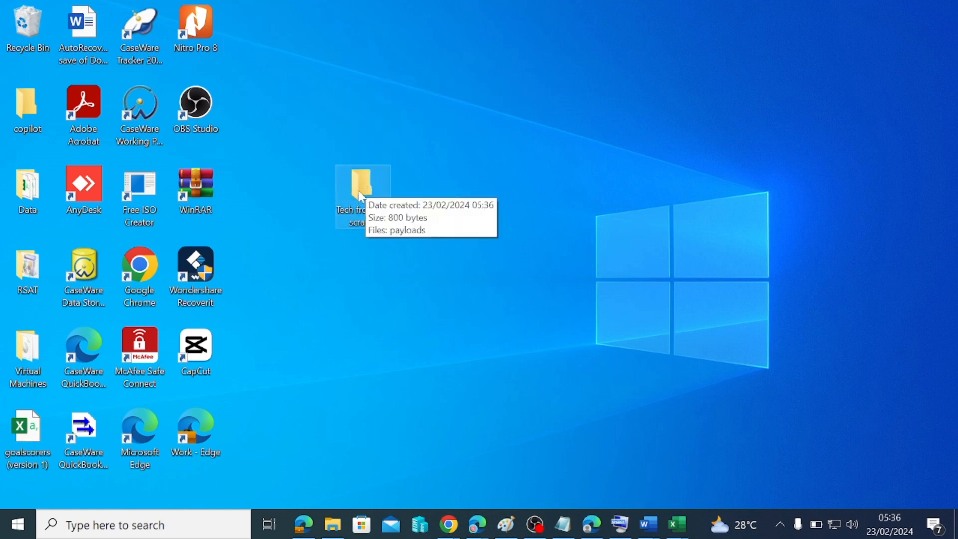
- Open the Tech from the scratch folder, check its contents in a maximized window and close it
{"action": "double_click", "coordinate": [361, 192]}
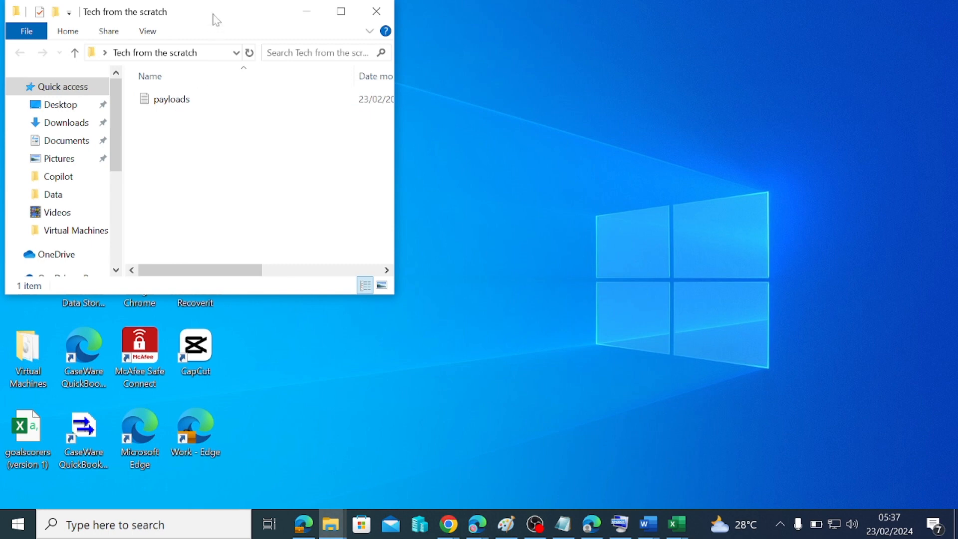
{"action": "left_click_drag", "start_coordinate": [214, 1], "coordinate": [346, 30]}
{"action": "left_click_drag", "start_coordinate": [239, 49], "coordinate": [563, 78]}
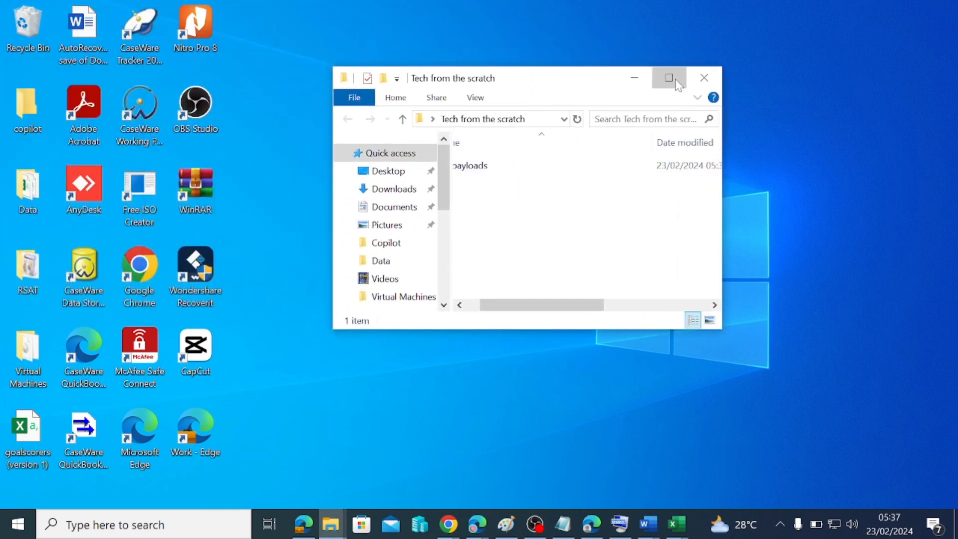
{"action": "left_click", "coordinate": [669, 78]}
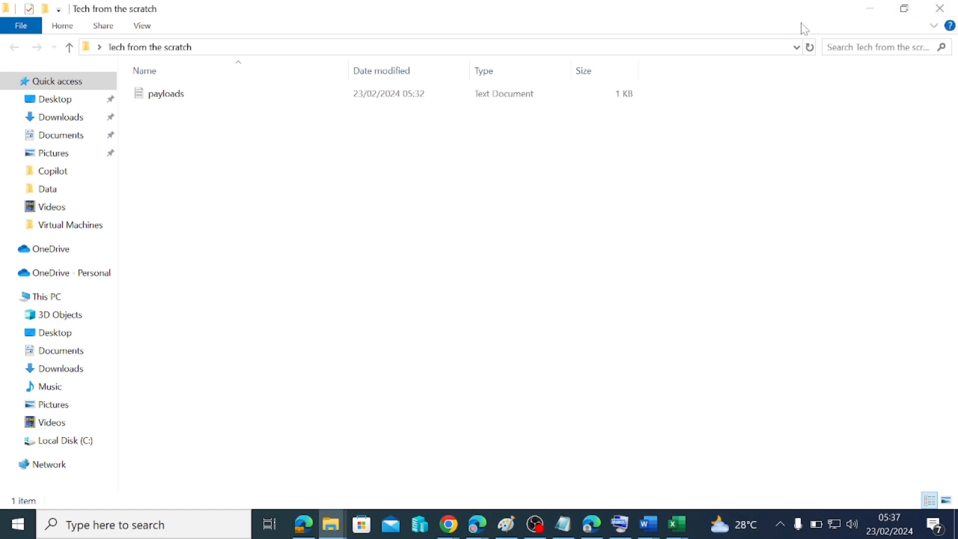
{"action": "left_click", "coordinate": [939, 9]}
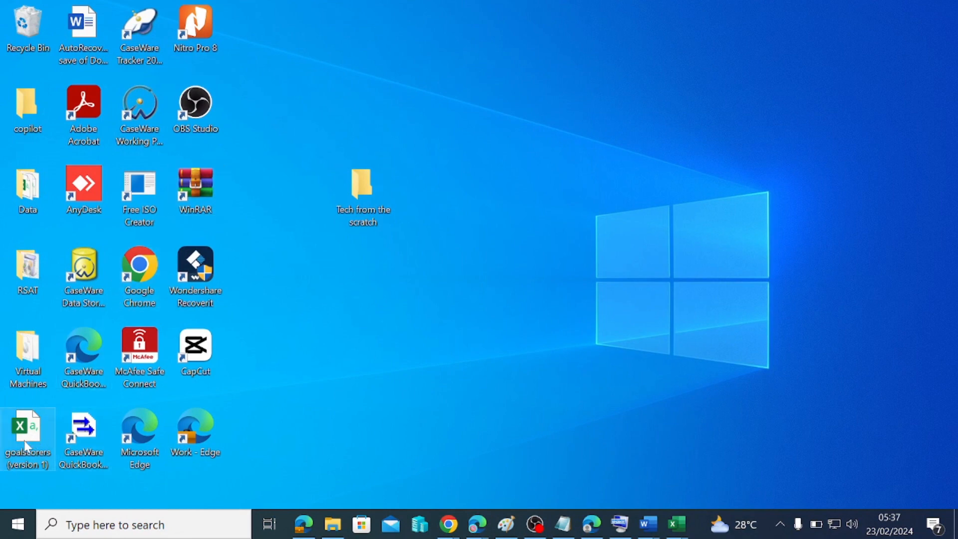
- Close the goalscorers (version 1) workbook in Excel and move its desktop file into the Tech from the scratch folder
{"action": "left_click_drag", "start_coordinate": [24, 440], "coordinate": [365, 204]}
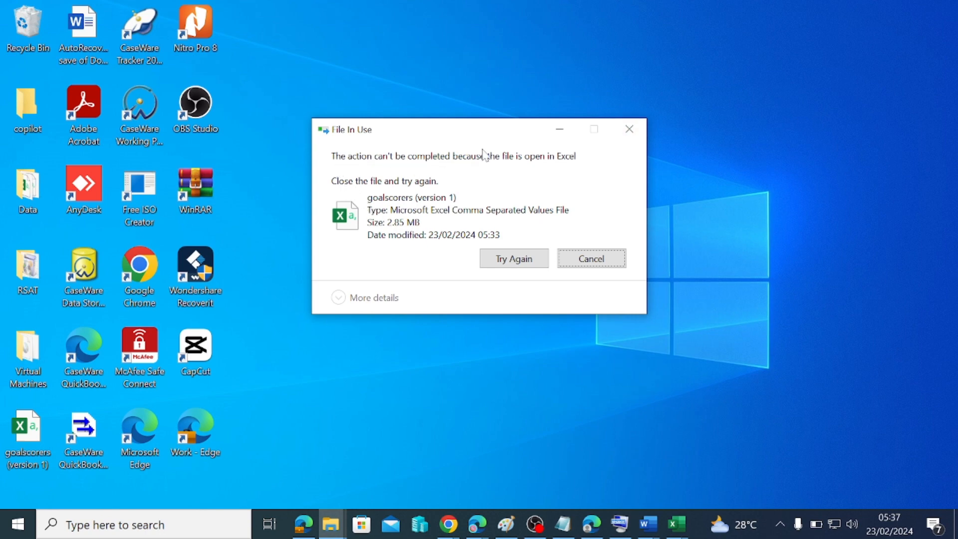
{"action": "left_click", "coordinate": [635, 128]}
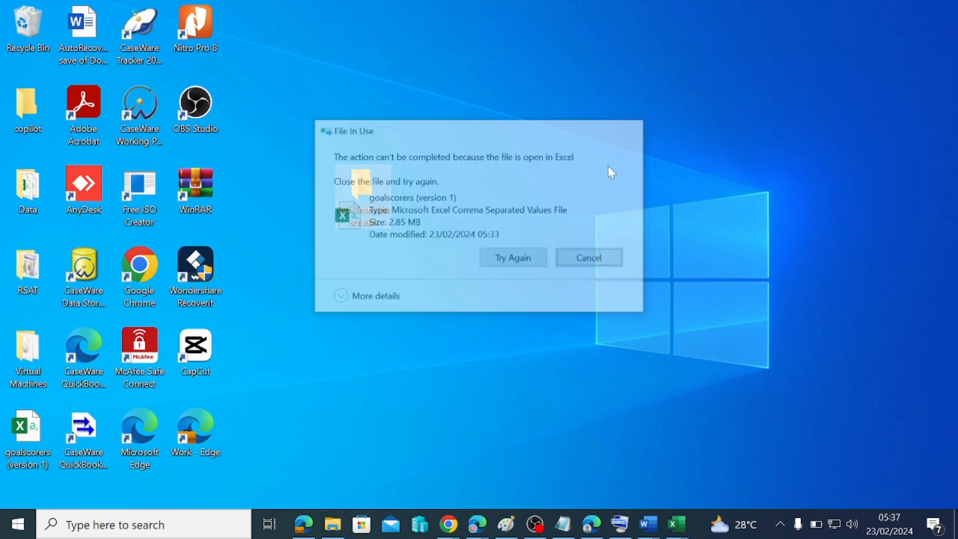
{"action": "mouse_move", "coordinate": [681, 527]}
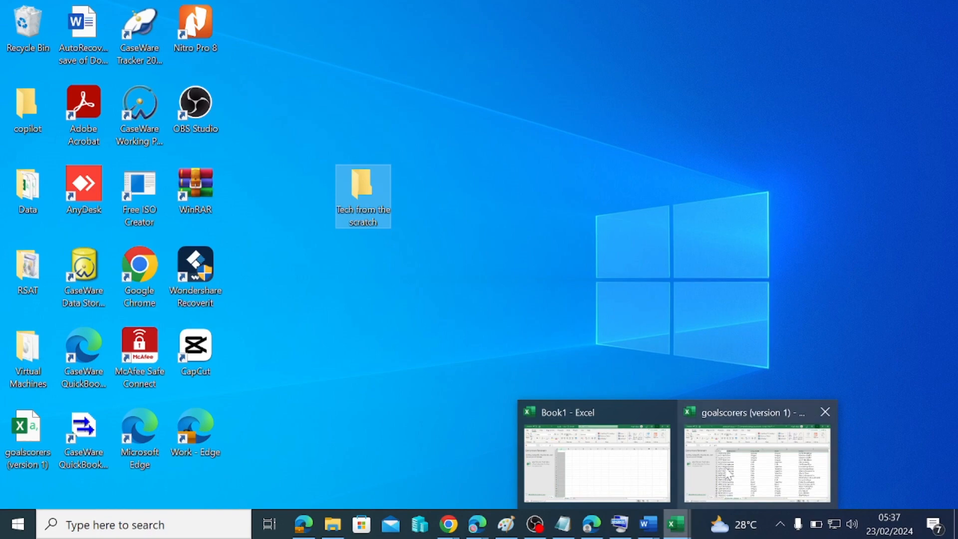
{"action": "left_click", "coordinate": [759, 452]}
{"action": "left_click", "coordinate": [940, 13]}
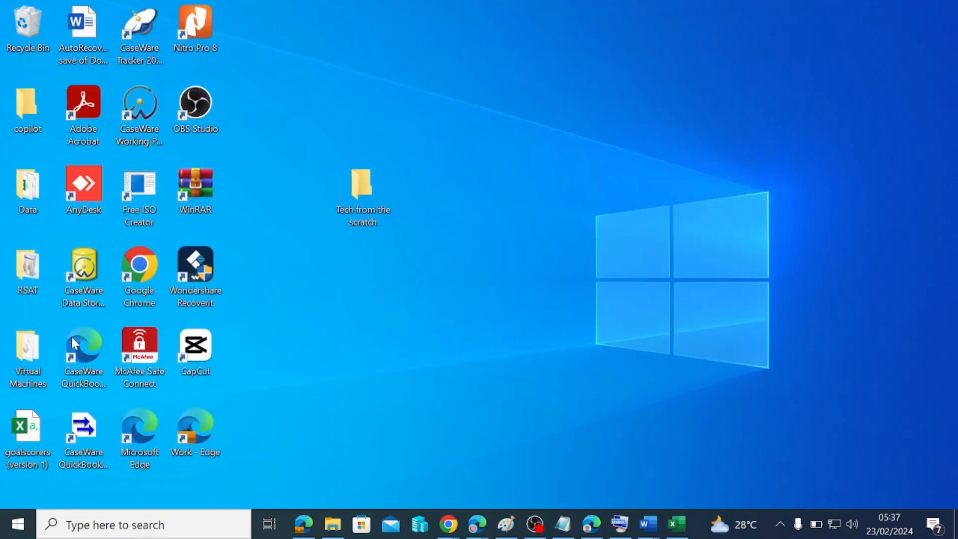
{"action": "left_click_drag", "start_coordinate": [29, 437], "coordinate": [364, 194]}
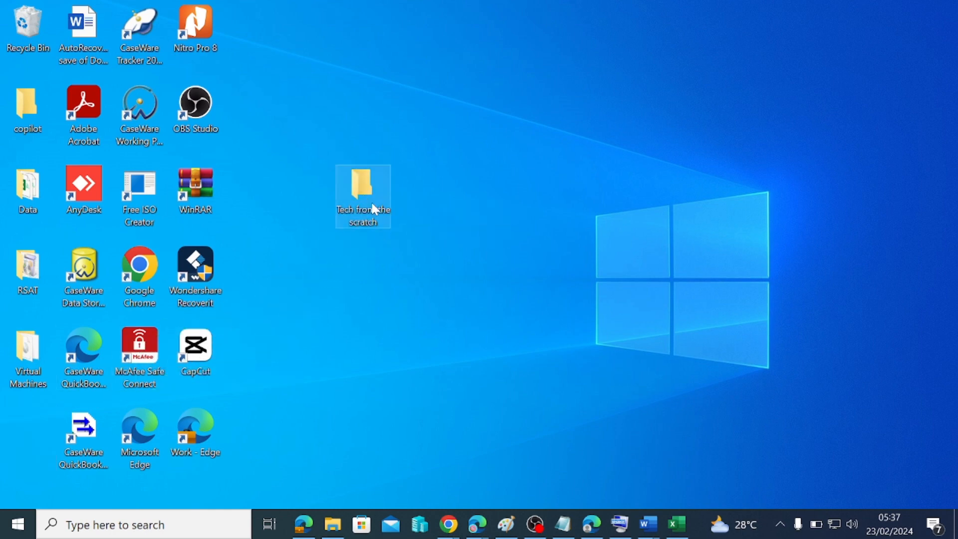
- Open the Tech from the scratch folder in a restored-size window and place it beside the folder's desktop icon
{"action": "double_click", "coordinate": [375, 208]}
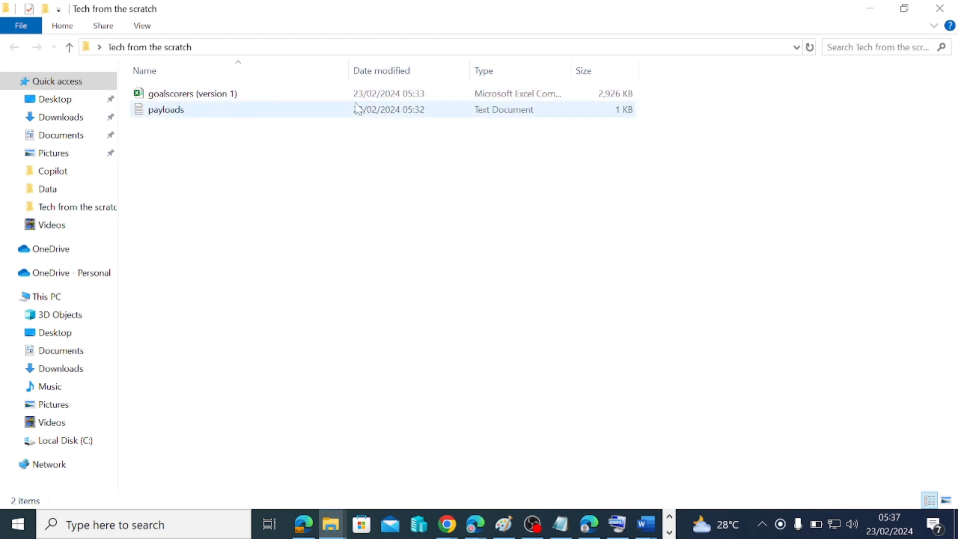
{"action": "left_click", "coordinate": [905, 9]}
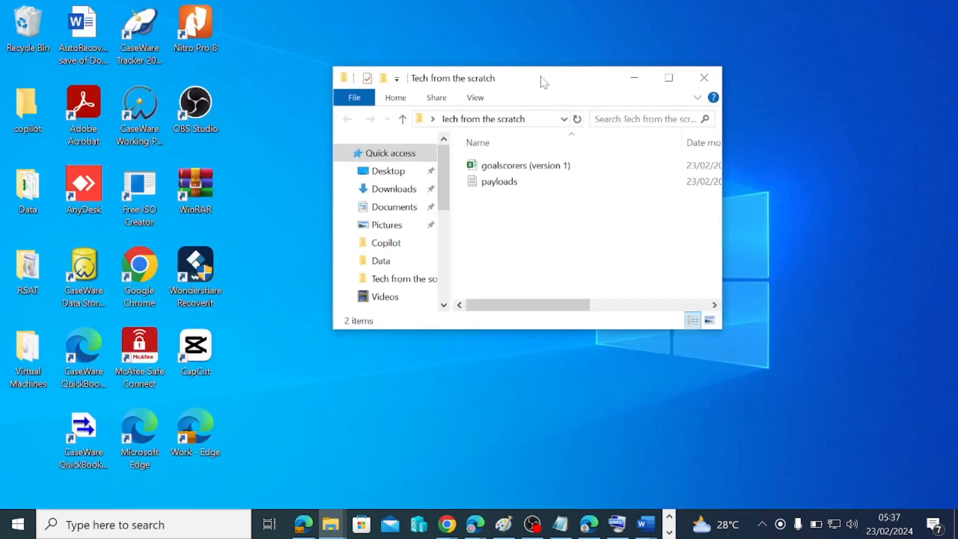
{"action": "left_click_drag", "start_coordinate": [546, 83], "coordinate": [603, 60]}
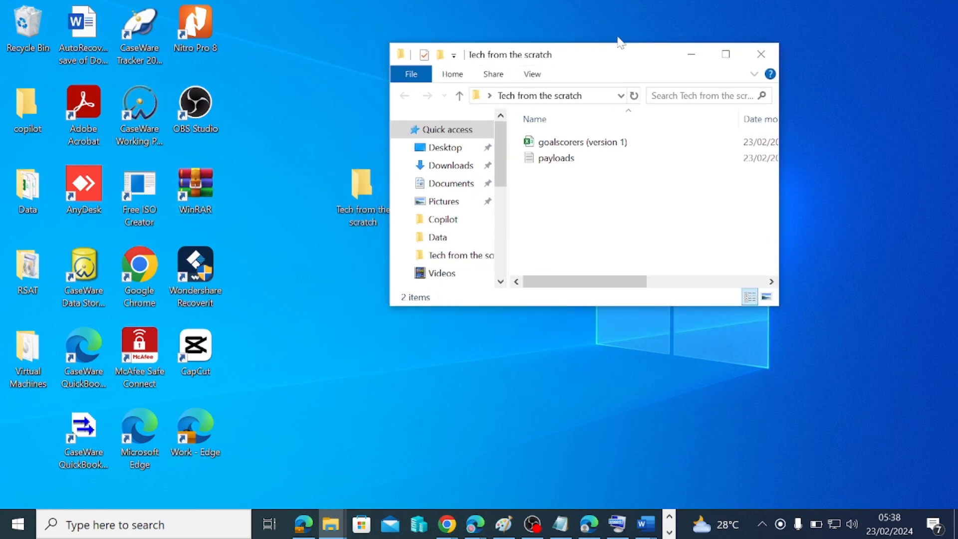
{"action": "left_click_drag", "start_coordinate": [619, 57], "coordinate": [686, 48]}
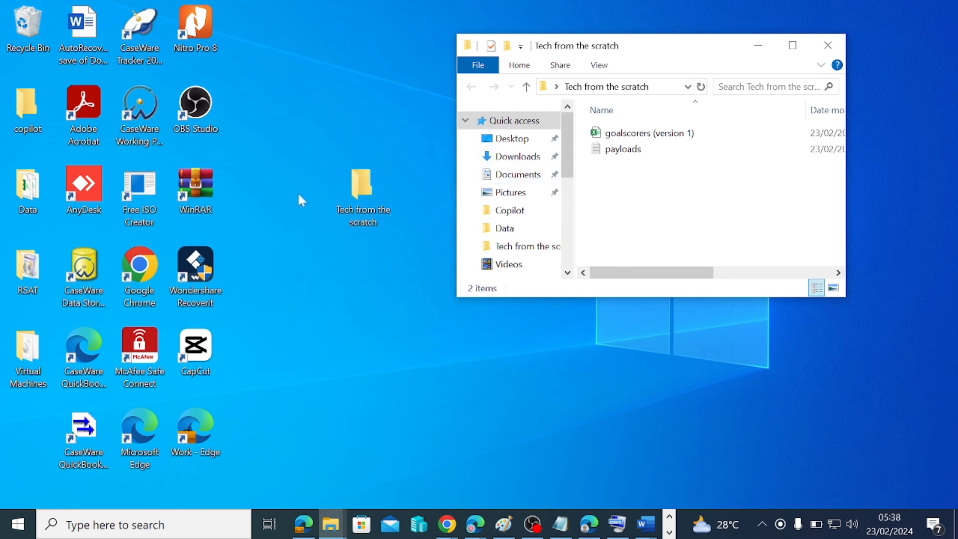
- Close the AutoRecovery save of Document2 in Word, move its desktop file into the Tech from the scratch folder and close the folder window
{"action": "left_click_drag", "start_coordinate": [92, 39], "coordinate": [648, 186]}
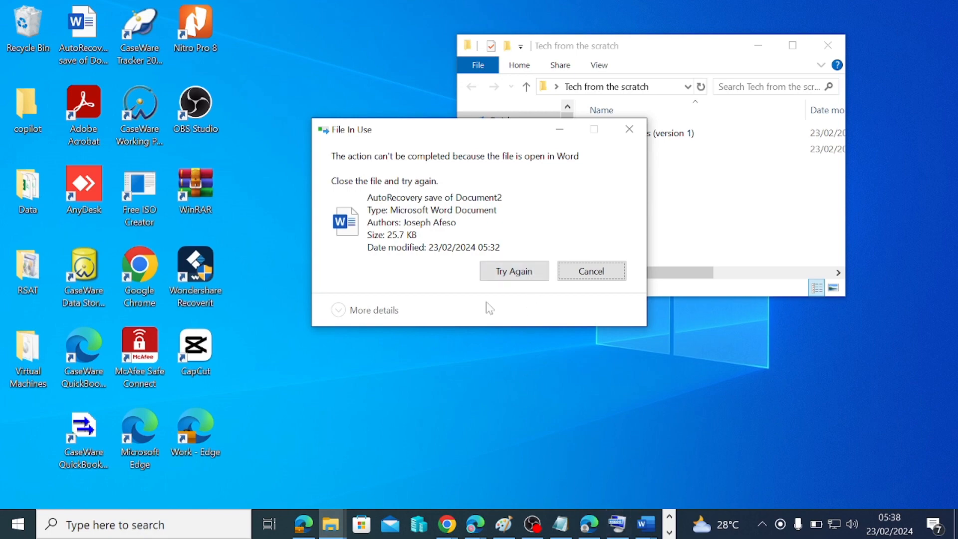
{"action": "left_click", "coordinate": [645, 524]}
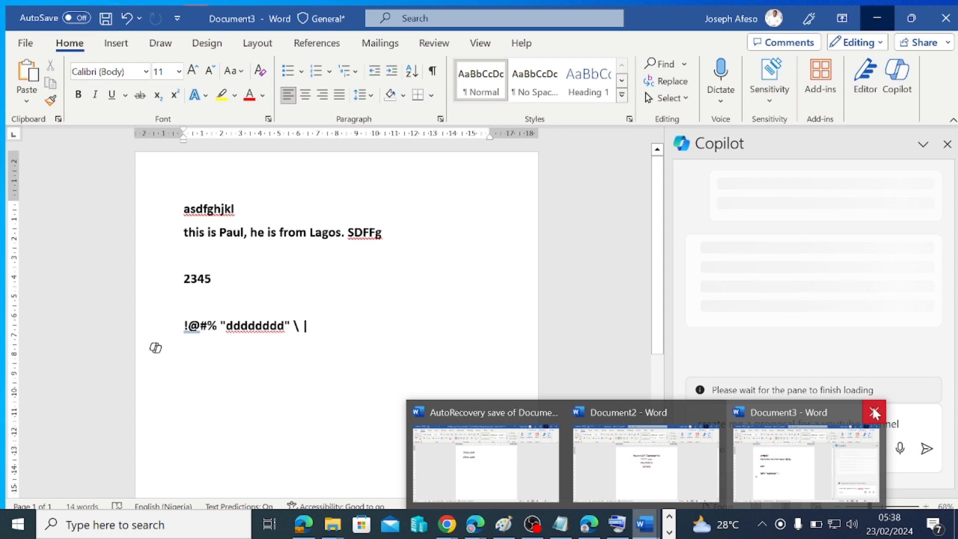
{"action": "left_click", "coordinate": [874, 413]}
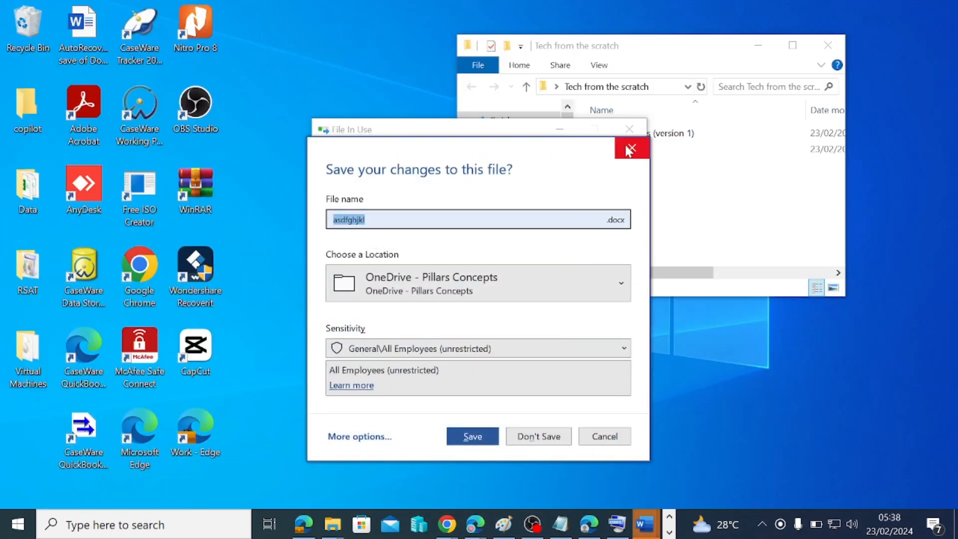
{"action": "left_click", "coordinate": [630, 150]}
{"action": "mouse_move", "coordinate": [643, 532]}
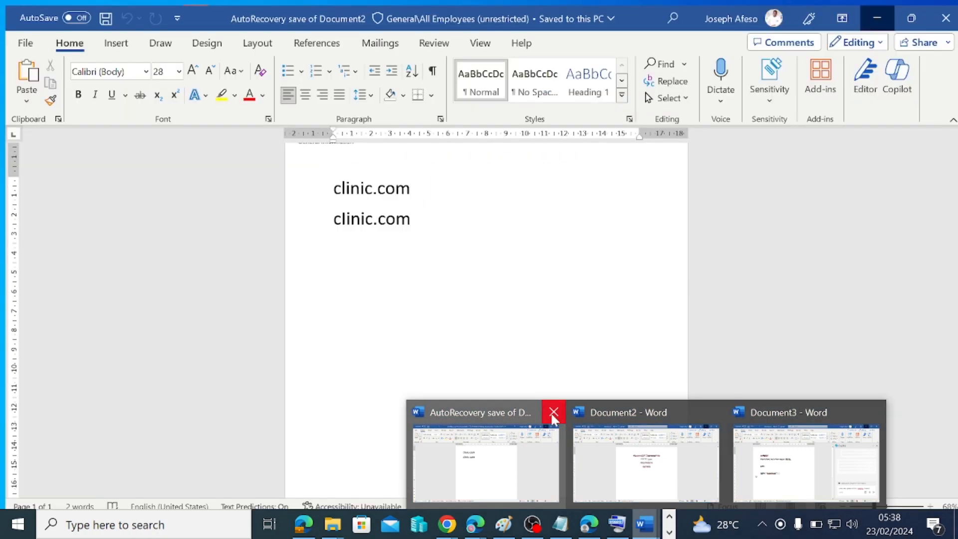
{"action": "left_click", "coordinate": [551, 412]}
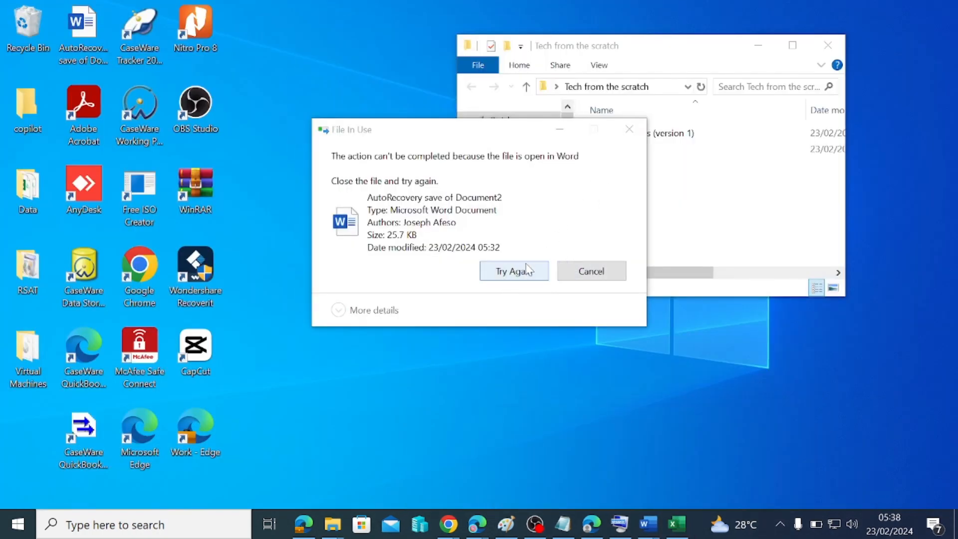
{"action": "left_click", "coordinate": [627, 129]}
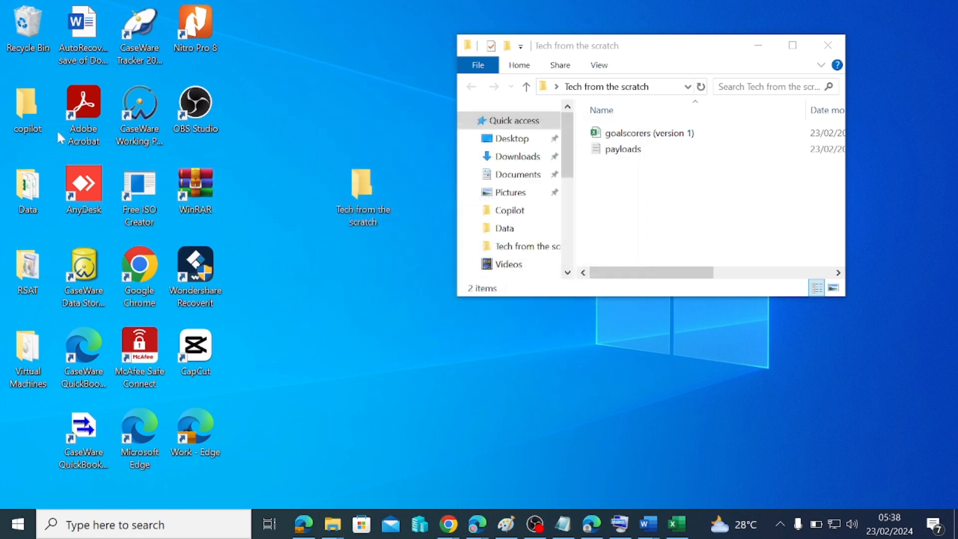
{"action": "left_click_drag", "start_coordinate": [70, 29], "coordinate": [615, 189]}
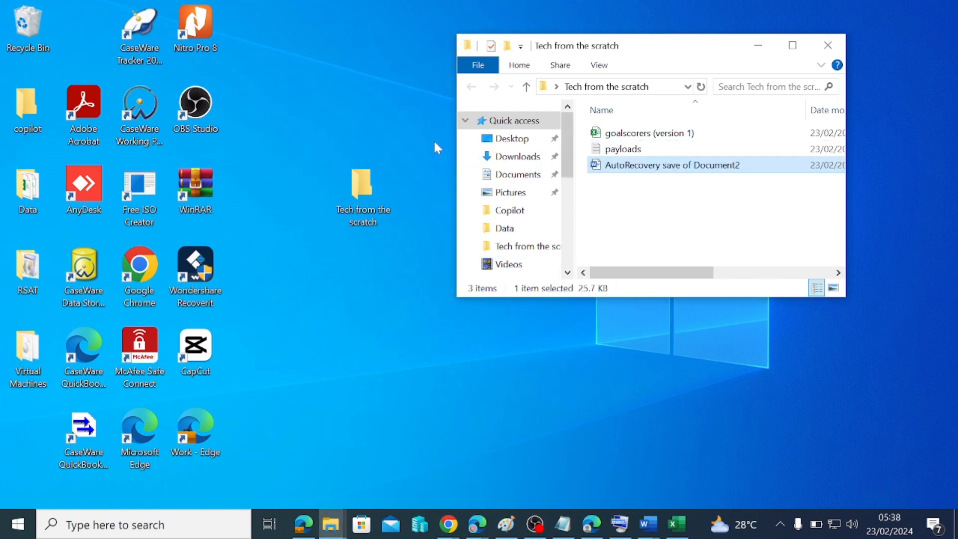
{"action": "left_click", "coordinate": [828, 44]}
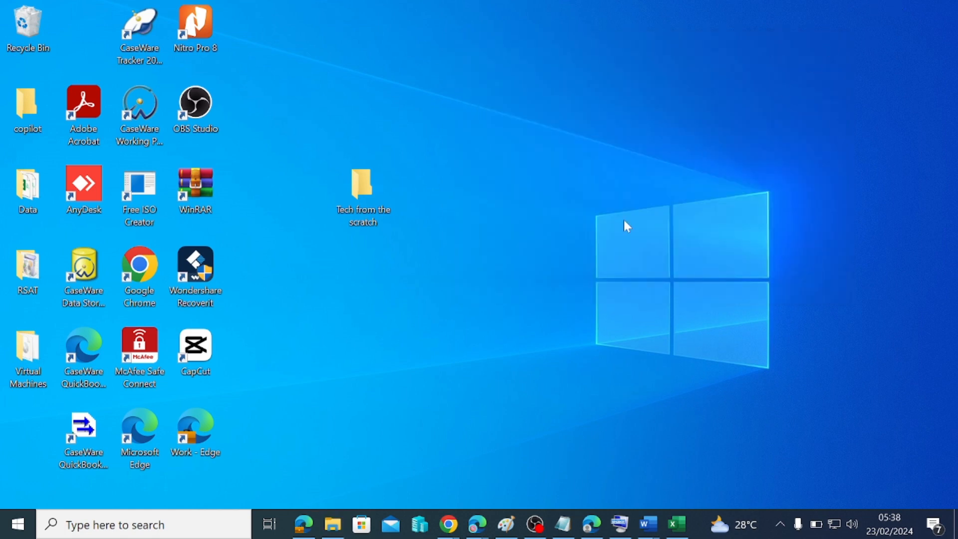
- Create a new folder on the desktop and keep its default name
{"action": "right_click", "coordinate": [406, 60]}
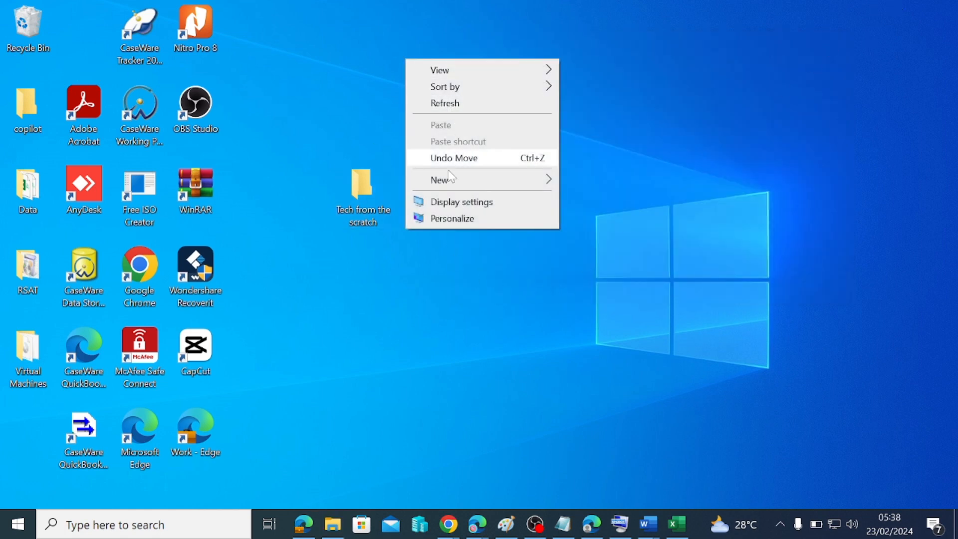
{"action": "mouse_move", "coordinate": [450, 182]}
{"action": "left_click", "coordinate": [625, 190]}
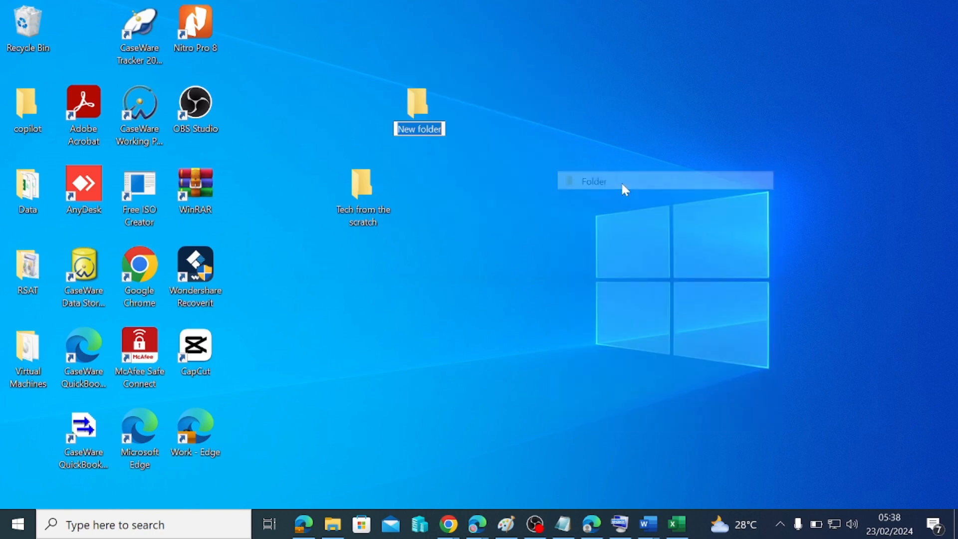
{"action": "key", "text": "Return"}
{"action": "left_click", "coordinate": [356, 205]}
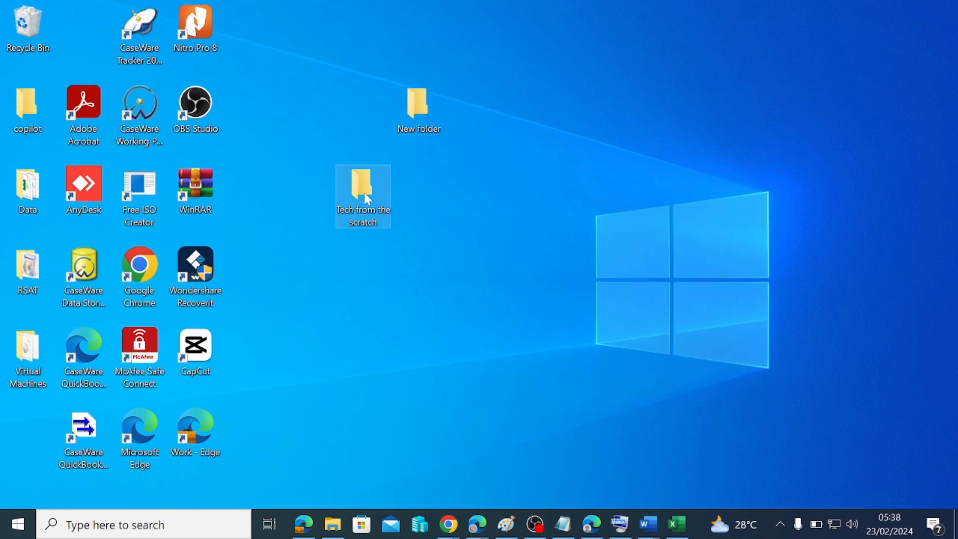
{"action": "right_click", "coordinate": [358, 204]}
{"action": "left_click", "coordinate": [282, 314]}
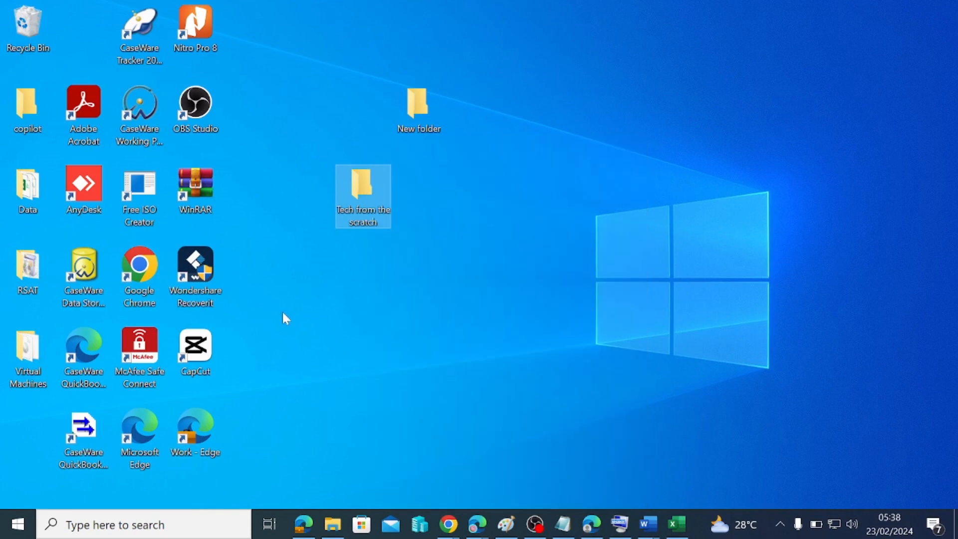
{"action": "left_click", "coordinate": [283, 314]}
- Sort the desktop icons by item type
{"action": "right_click", "coordinate": [654, 140]}
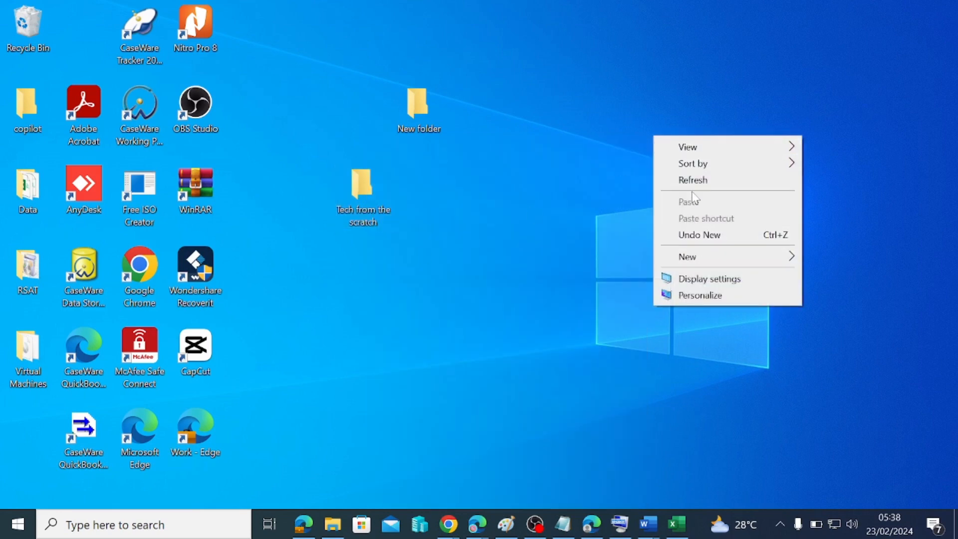
{"action": "mouse_move", "coordinate": [699, 163]}
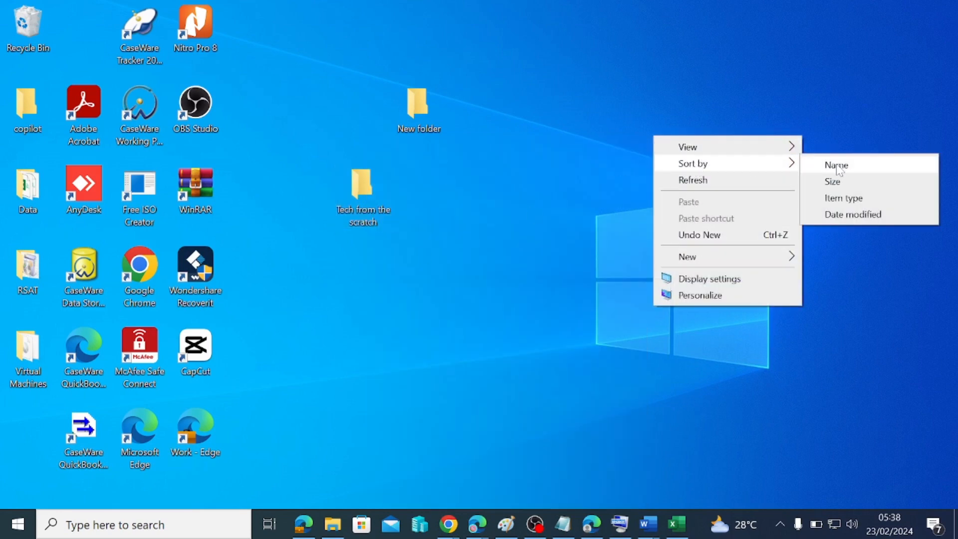
{"action": "left_click", "coordinate": [843, 198]}
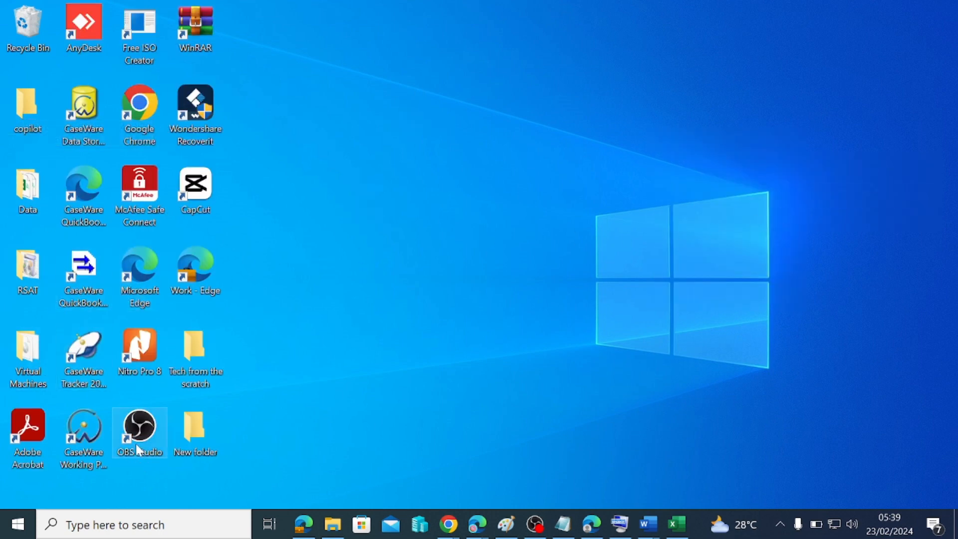
- Open the Tech from the scratch folder from its sorted desktop icon, check the files inside and close it
{"action": "left_click_drag", "start_coordinate": [204, 359], "coordinate": [407, 241]}
{"action": "left_click_drag", "start_coordinate": [427, 280], "coordinate": [209, 359]}
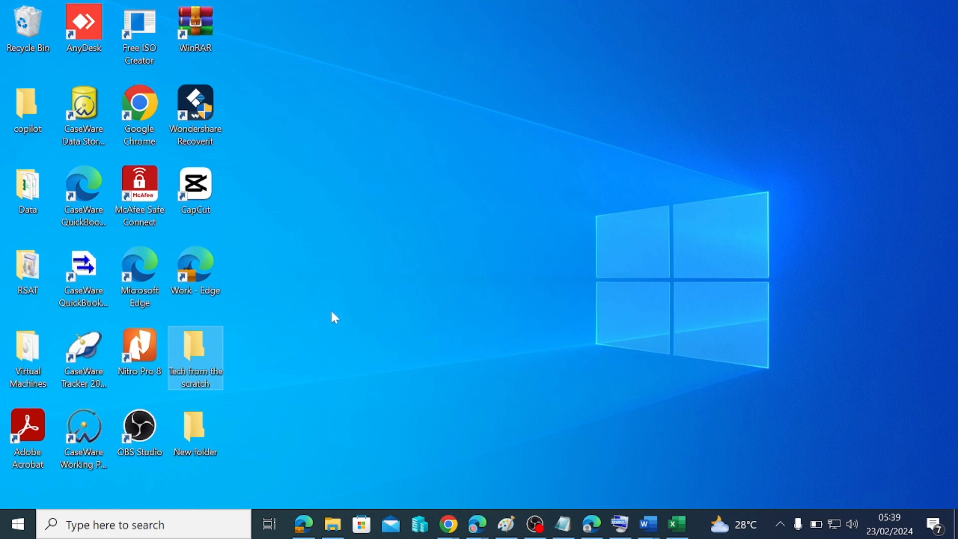
{"action": "double_click", "coordinate": [202, 360]}
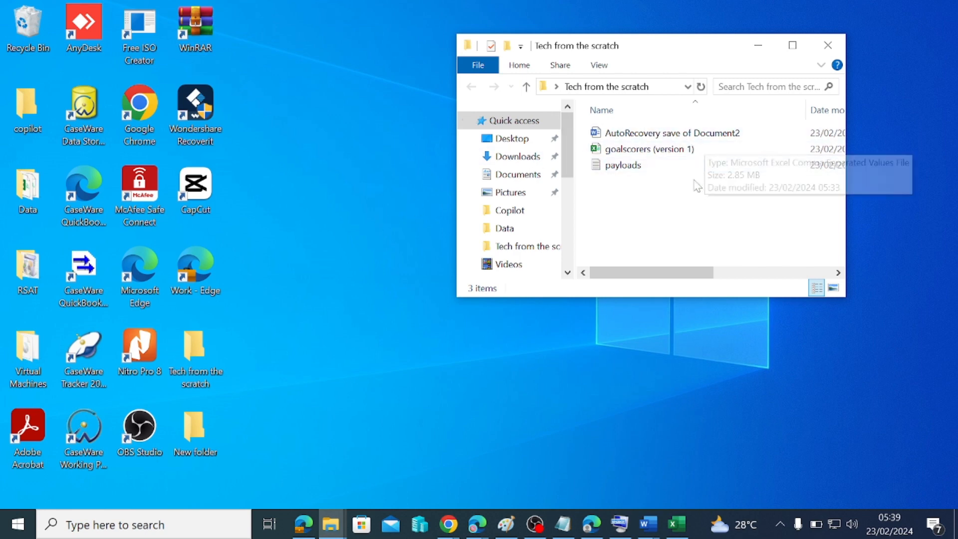
{"action": "left_click", "coordinate": [828, 46]}
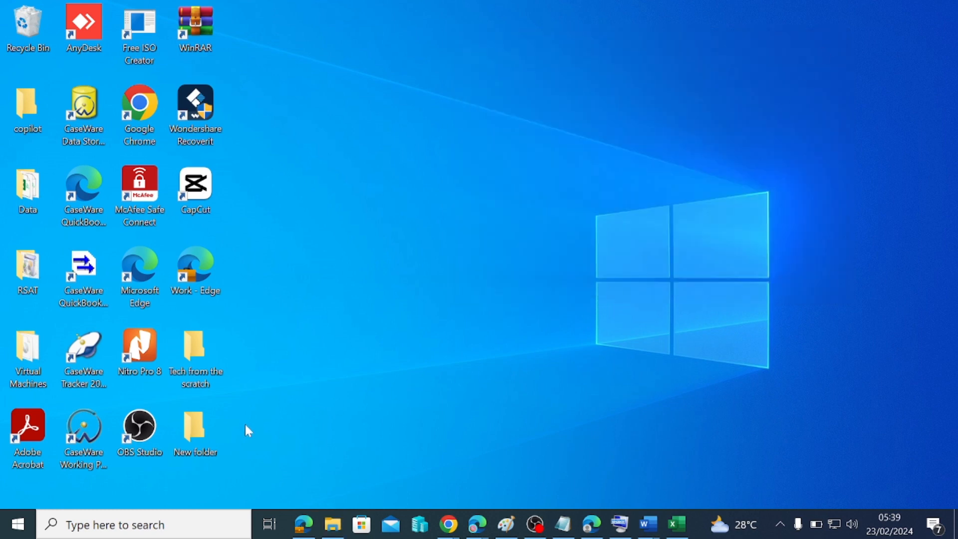
- Move New folder out into empty desktop space and create another desktop folder named tech scratch
{"action": "left_click_drag", "start_coordinate": [194, 432], "coordinate": [533, 262]}
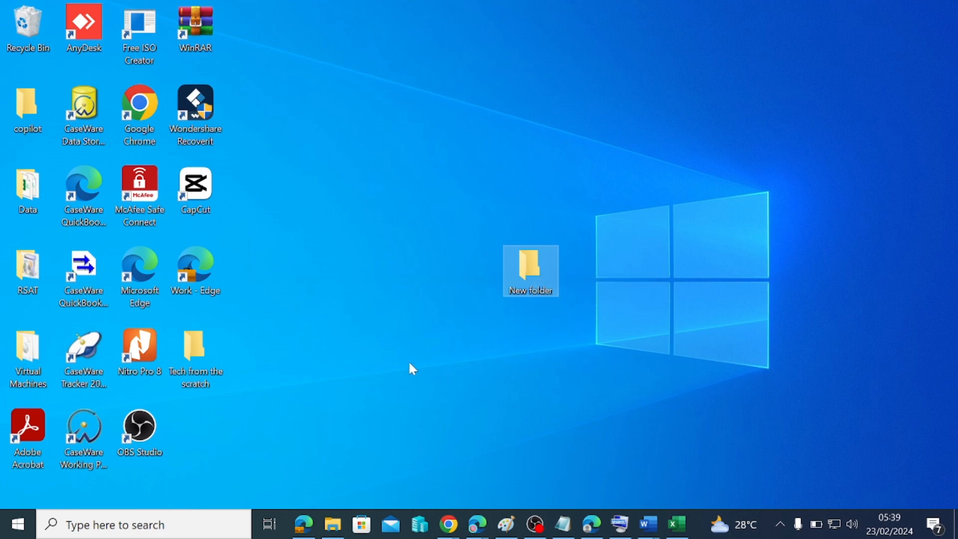
{"action": "left_click", "coordinate": [619, 257]}
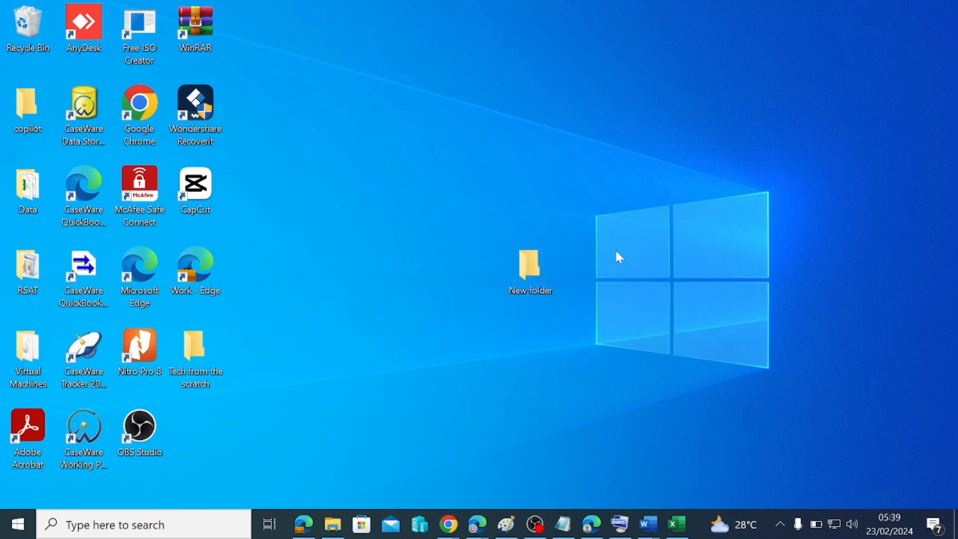
{"action": "right_click", "coordinate": [589, 139]}
{"action": "mouse_move", "coordinate": [618, 263]}
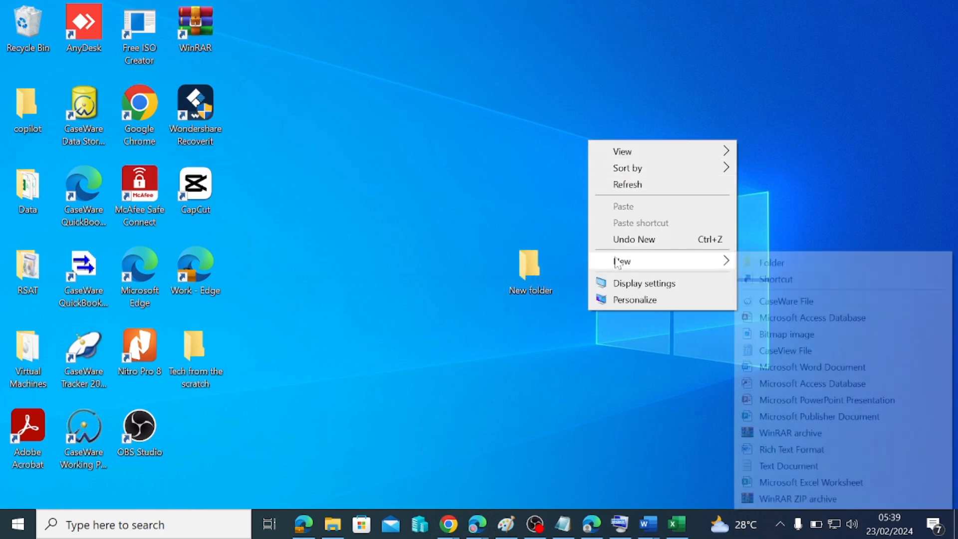
{"action": "left_click", "coordinate": [773, 263]}
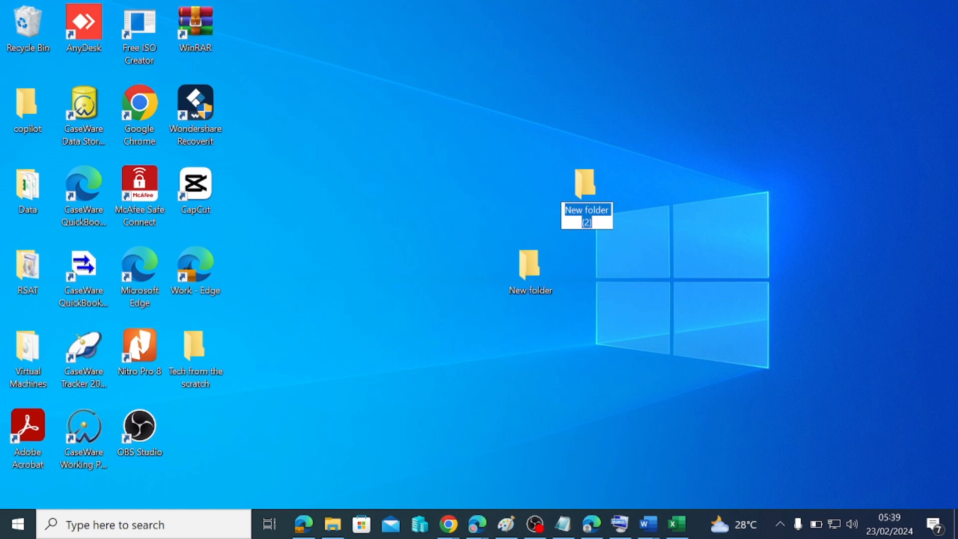
{"action": "type", "text": "tech"}
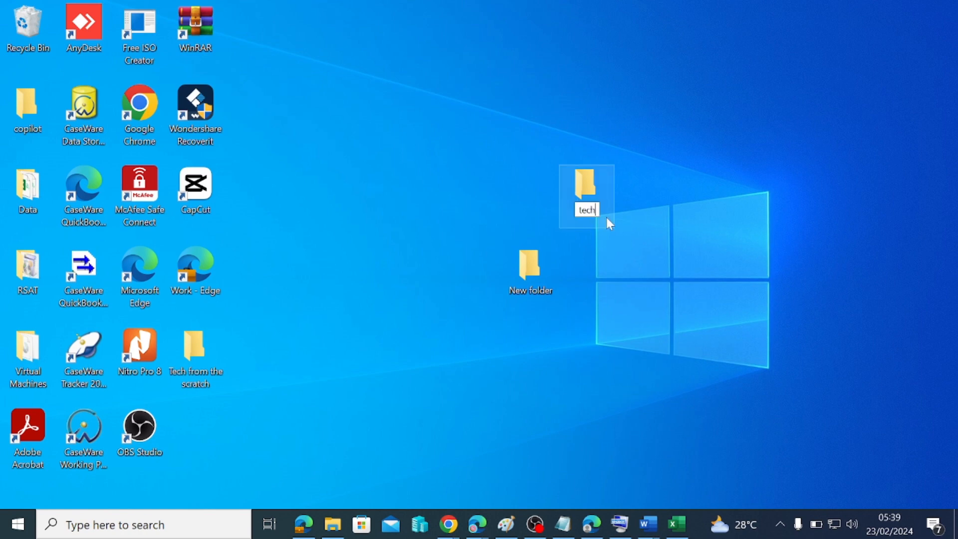
{"action": "type", "text": " 4"}
{"action": "key", "text": "BackSpace"}
{"action": "key", "text": "BackSpace"}
{"action": "type", "text": "scratch"}
{"action": "key", "text": "Return"}
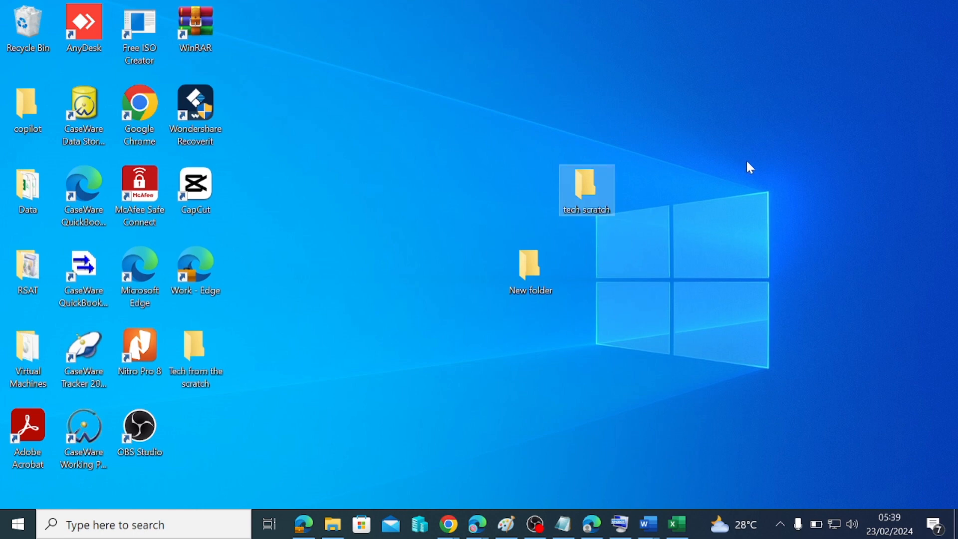
{"action": "left_click", "coordinate": [730, 218]}
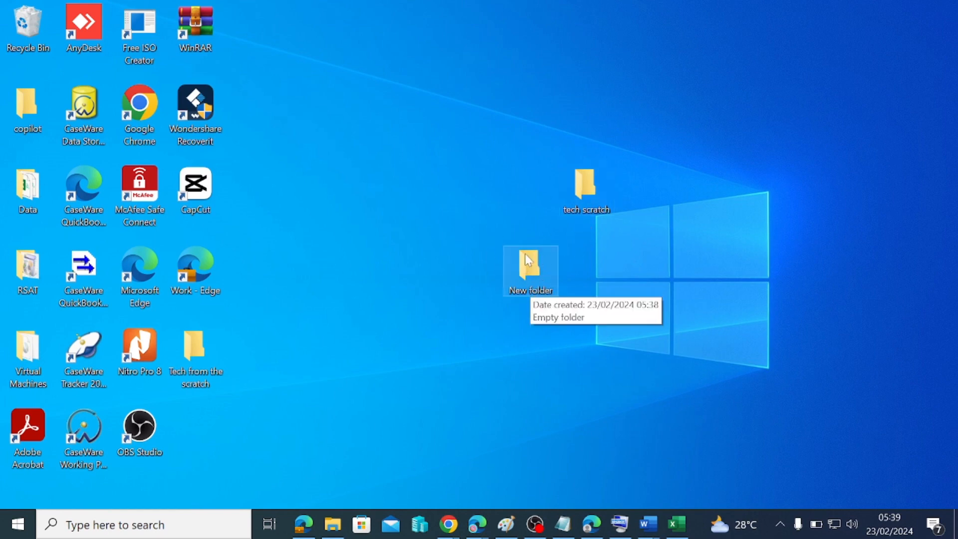
- Create a third desktop folder beside New folder, accepting the default name
{"action": "right_click", "coordinate": [640, 234]}
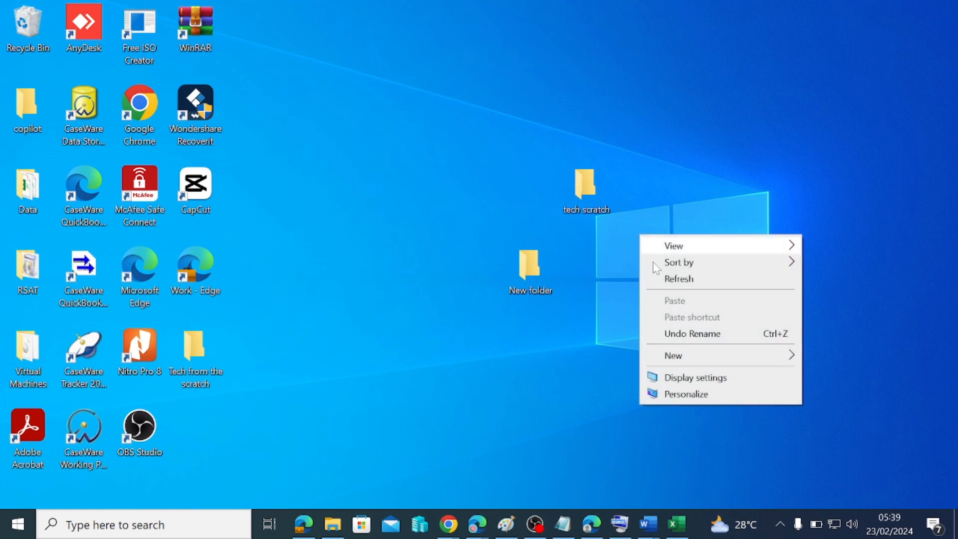
{"action": "mouse_move", "coordinate": [674, 355]}
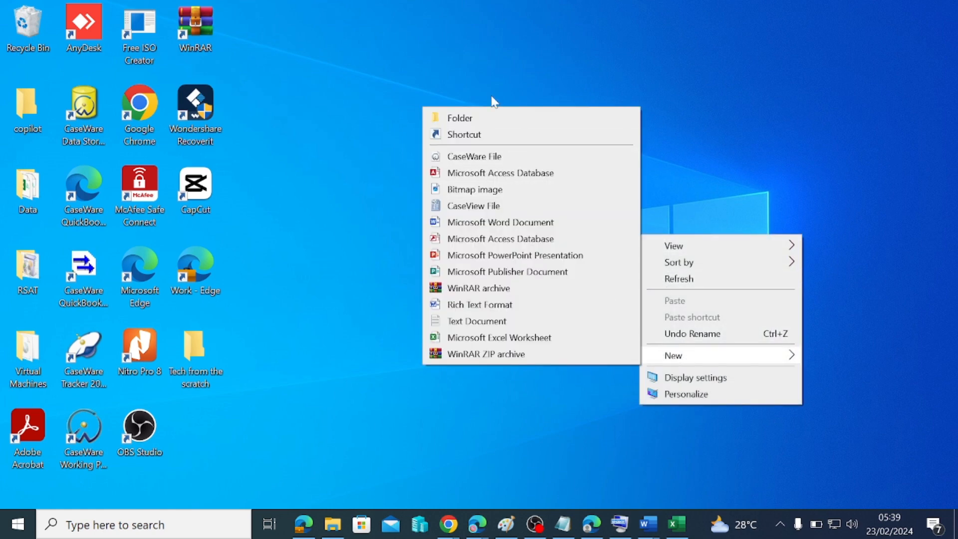
{"action": "left_click", "coordinate": [485, 117]}
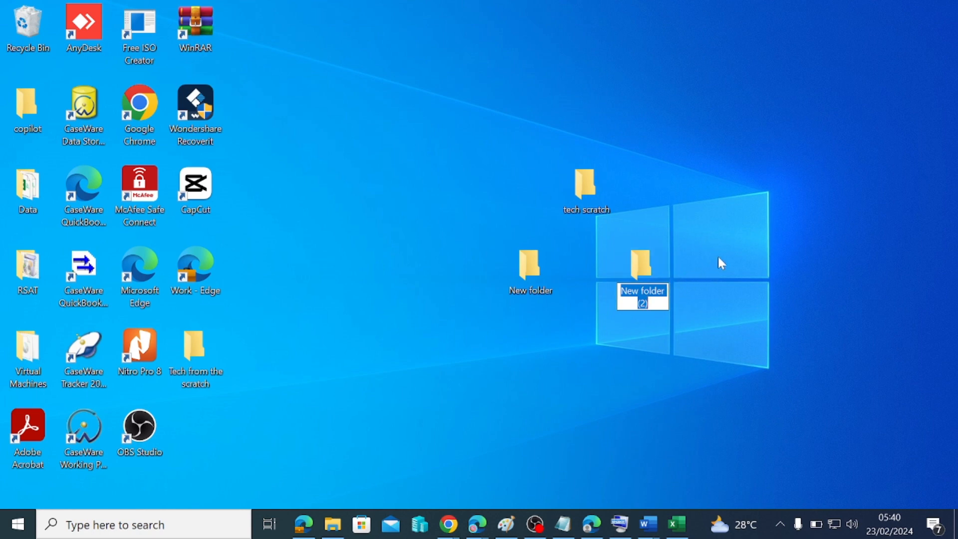
{"action": "key", "text": "Return"}
- Stack New folder (2) above New folder near the desktop's upper edge and place the tech scratch folder beside New folder (2)
{"action": "left_click_drag", "start_coordinate": [643, 274], "coordinate": [417, 43]}
{"action": "left_click", "coordinate": [529, 279]}
{"action": "left_click_drag", "start_coordinate": [529, 280], "coordinate": [419, 128]}
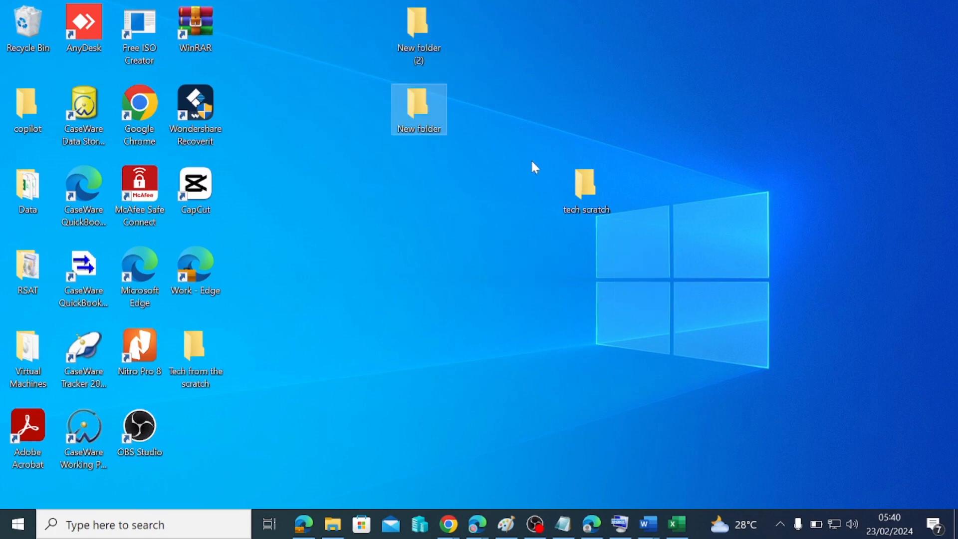
{"action": "left_click_drag", "start_coordinate": [596, 184], "coordinate": [537, 54]}
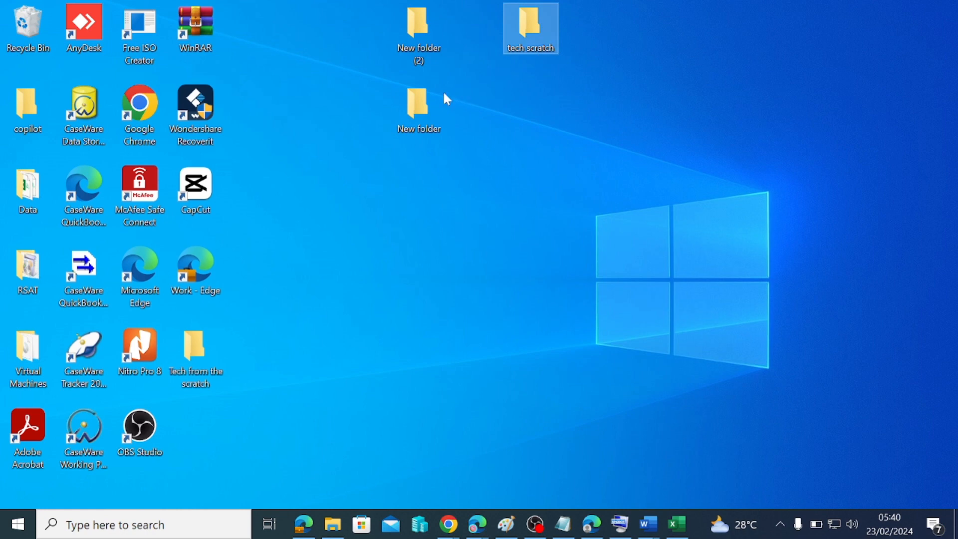
- Rename the desktop folder New folder as Keyboard lesson
{"action": "right_click", "coordinate": [420, 107]}
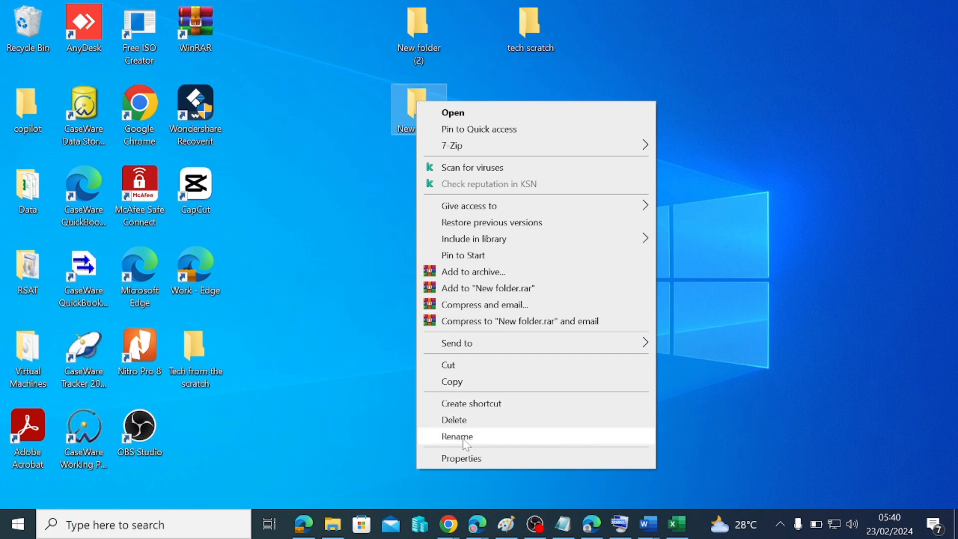
{"action": "left_click", "coordinate": [324, 304]}
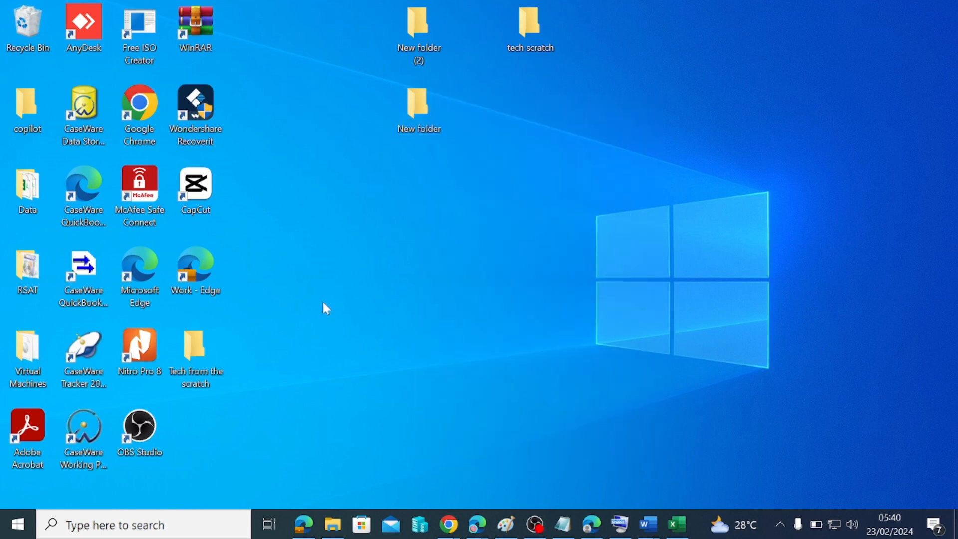
{"action": "right_click", "coordinate": [417, 112]}
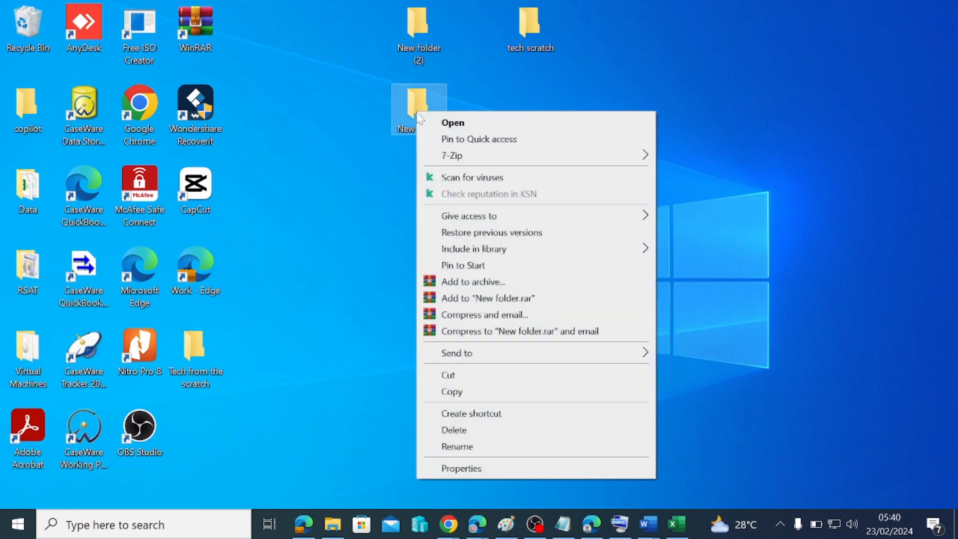
{"action": "left_click", "coordinate": [457, 447]}
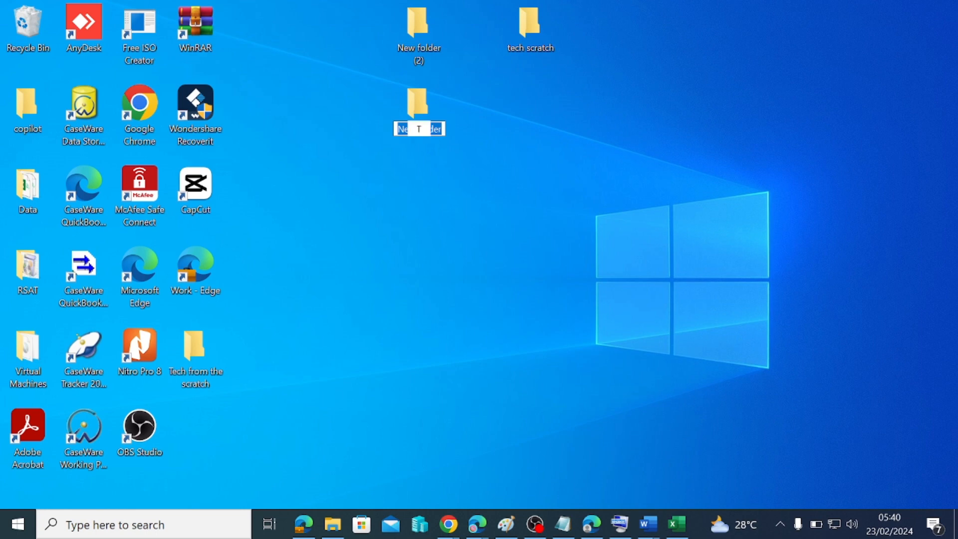
{"action": "type", "text": "Tech fro"}
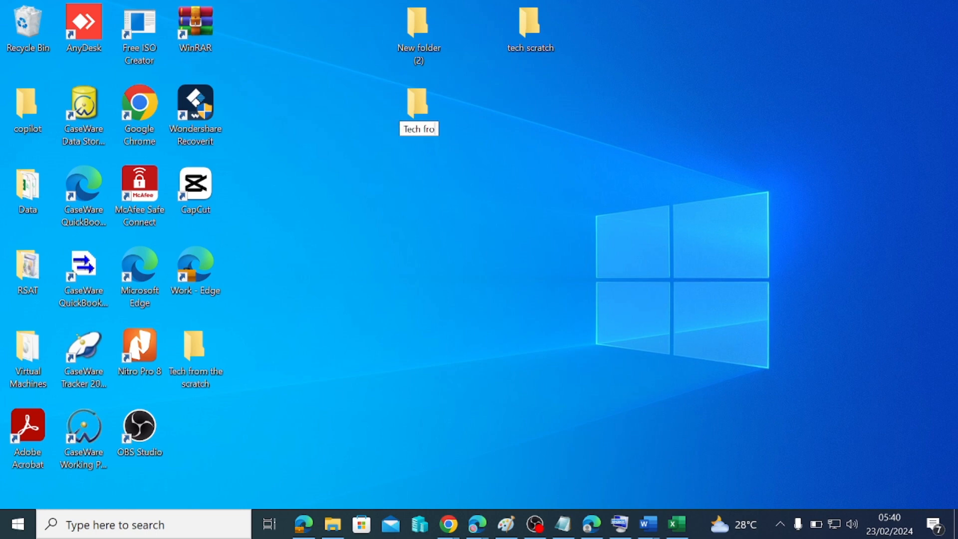
{"action": "type", "text": "m scat"}
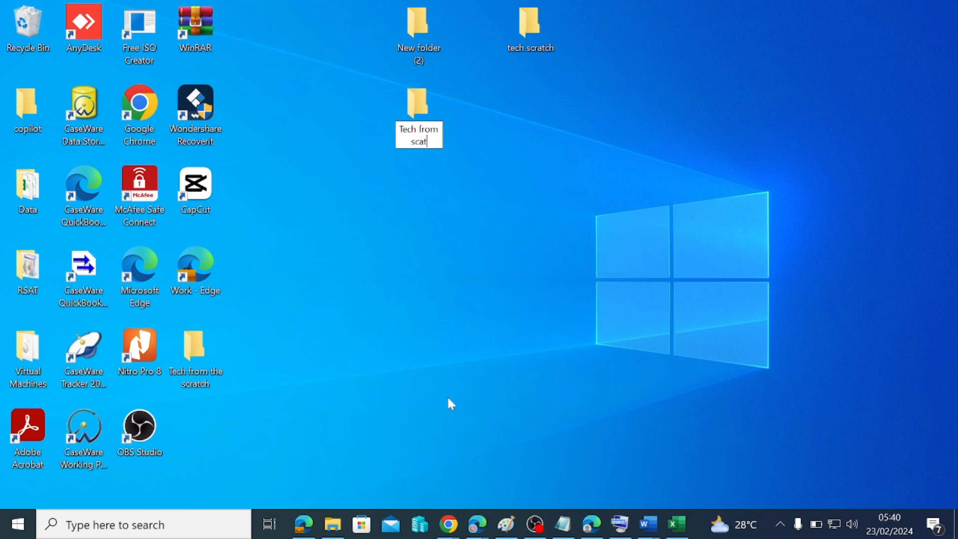
{"action": "key", "text": "BackSpace"}
{"action": "key", "text": "BackSpace"}
{"action": "key", "text": "BackSpace"}
{"action": "key", "text": "BackSpace"}
{"action": "key", "text": "BackSpace"}
{"action": "key", "text": "BackSpace"}
{"action": "key", "text": "BackSpace"}
{"action": "key", "text": "BackSpace"}
{"action": "key", "text": "BackSpace"}
{"action": "key", "text": "BackSpace"}
{"action": "key", "text": "BackSpace"}
{"action": "key", "text": "BackSpace"}
{"action": "key", "text": "BackSpace"}
{"action": "key", "text": "BackSpace"}
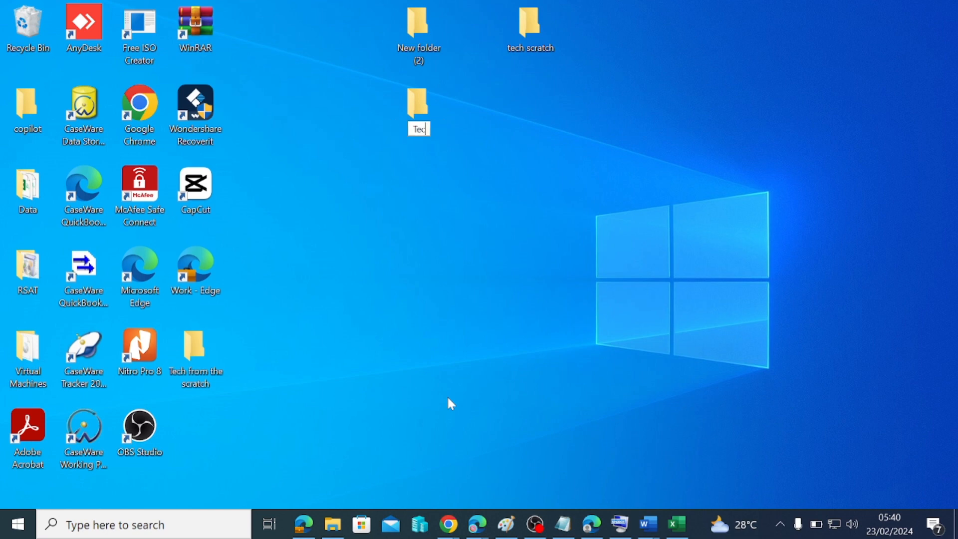
{"action": "type", "text": "Keyboard "}
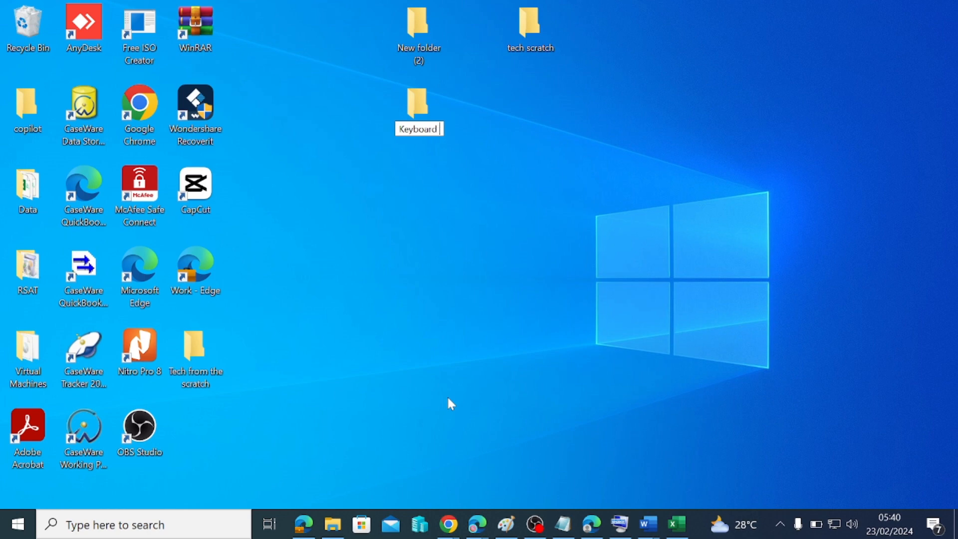
{"action": "type", "text": "lesson"}
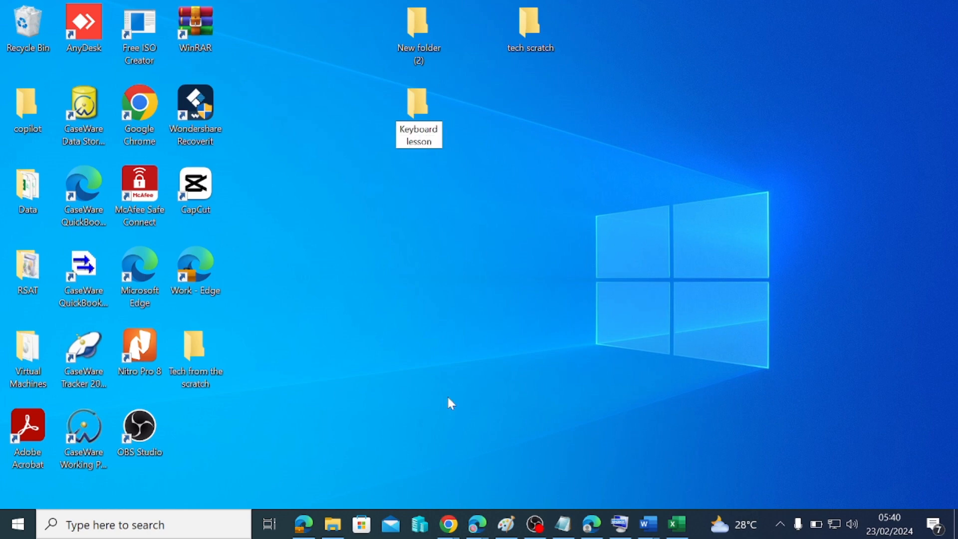
{"action": "key", "text": "Return"}
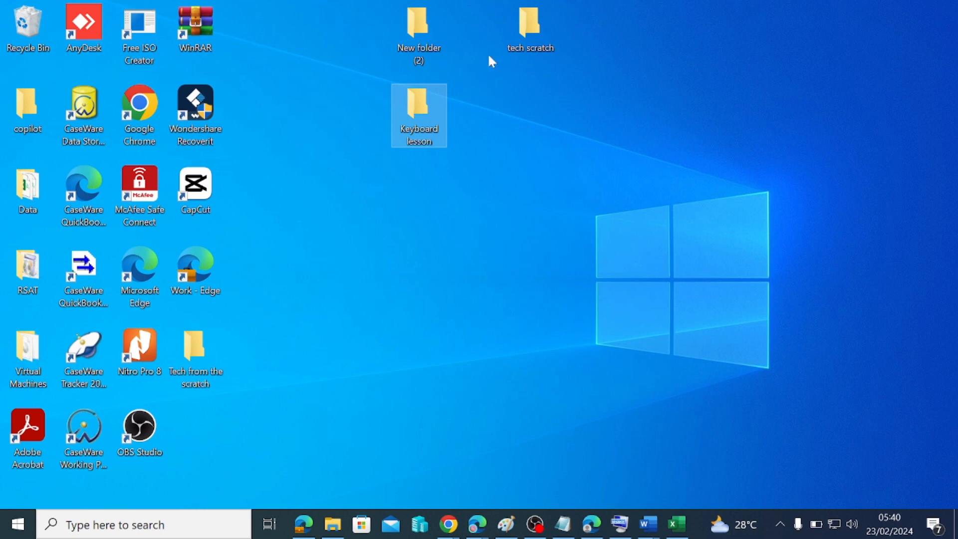
{"action": "right_click", "coordinate": [431, 37]}
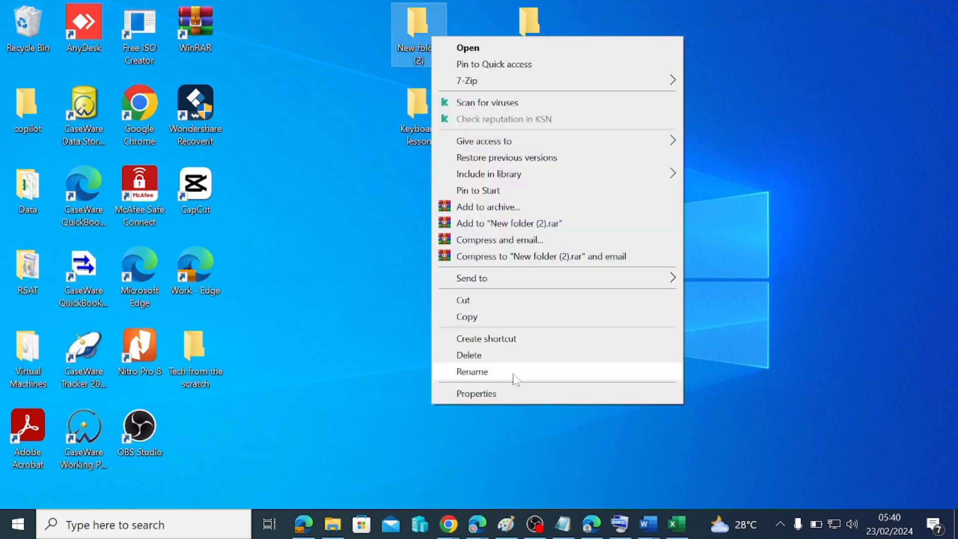
{"action": "left_click", "coordinate": [514, 375]}
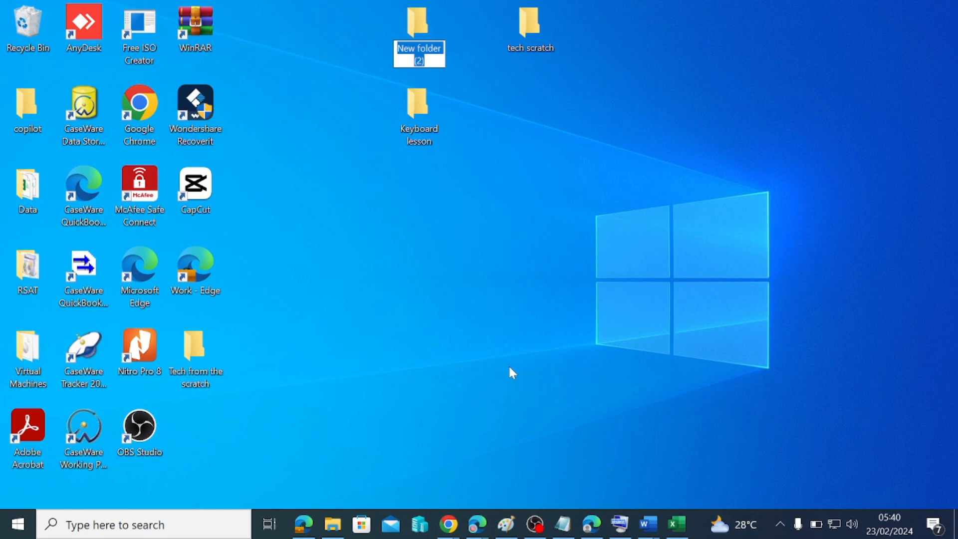
{"action": "key", "text": "Return"}
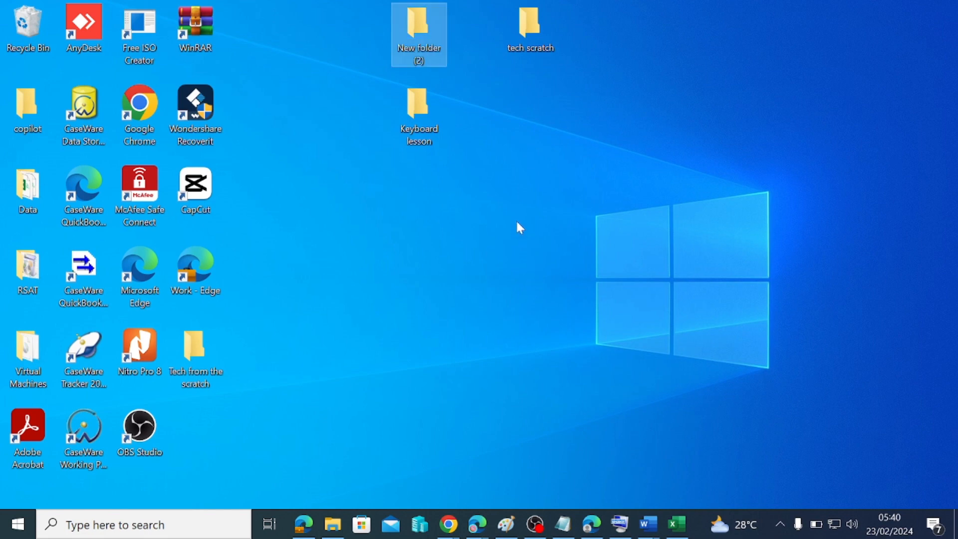
{"action": "left_click", "coordinate": [420, 56]}
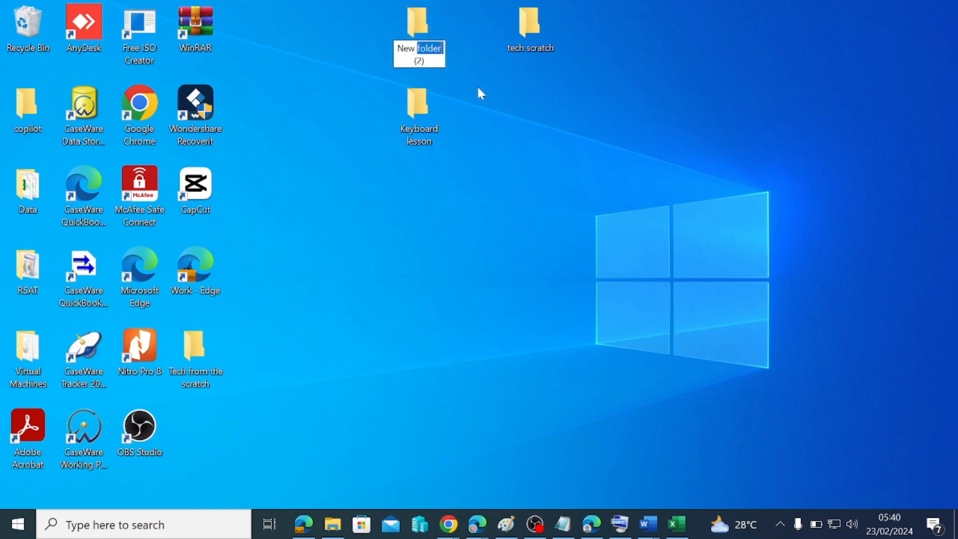
{"action": "key", "text": "Return"}
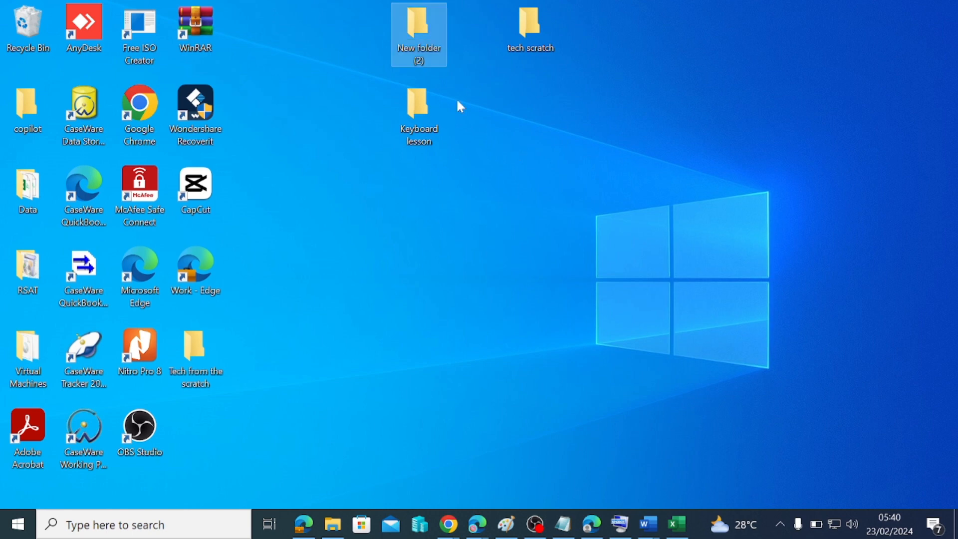
{"action": "double_click", "coordinate": [422, 60]}
{"action": "left_click", "coordinate": [825, 43]}
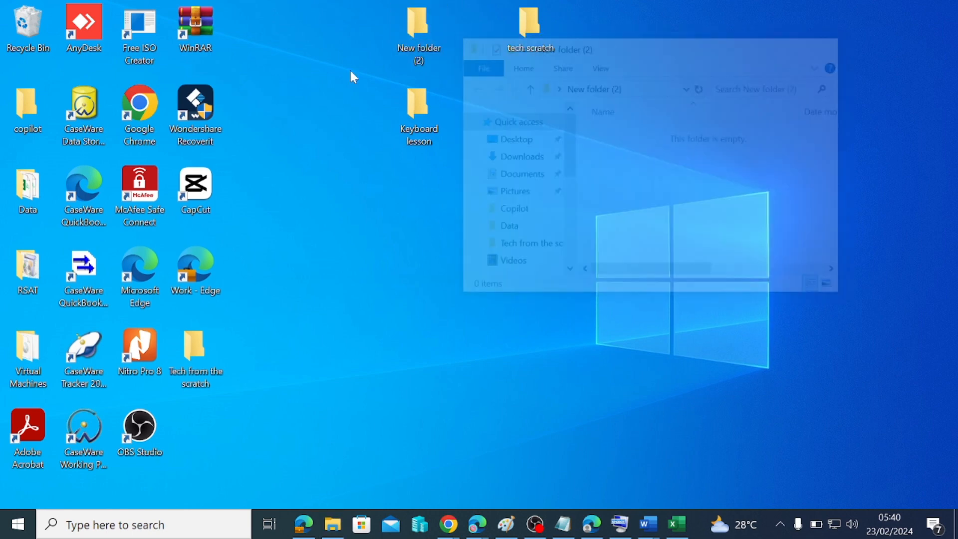
{"action": "double_click", "coordinate": [414, 61]}
{"action": "left_click", "coordinate": [825, 45]}
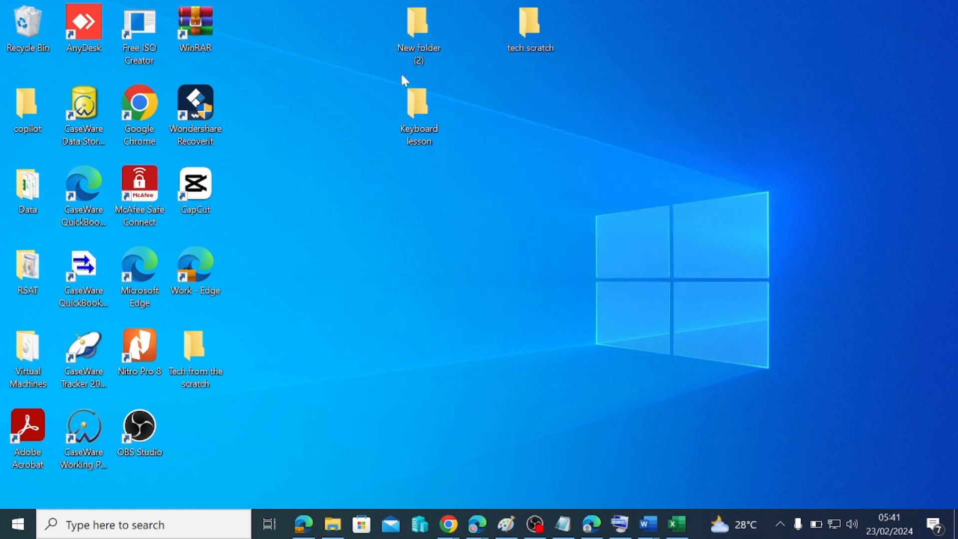
- Rename the desktop folder New folder (2) as folder creation
{"action": "right_click", "coordinate": [420, 56]}
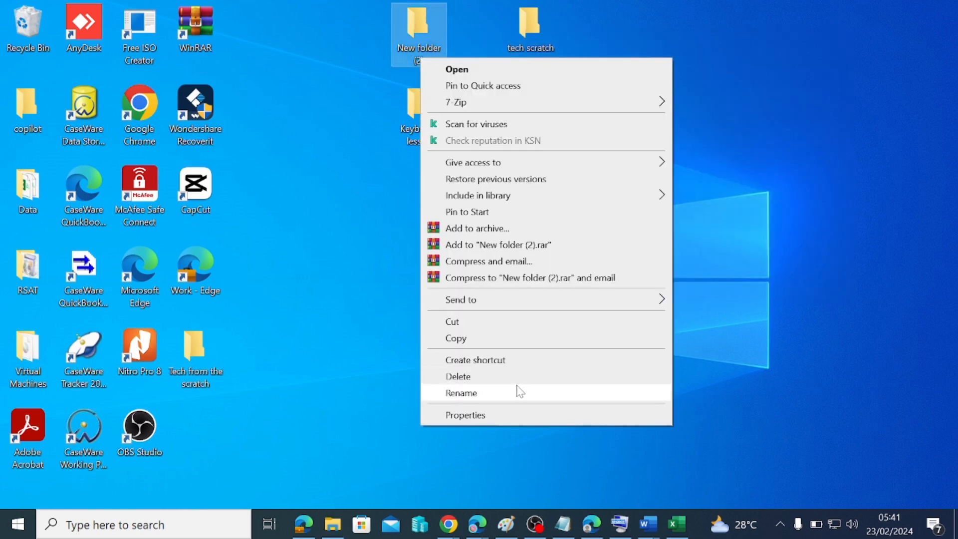
{"action": "left_click", "coordinate": [493, 394]}
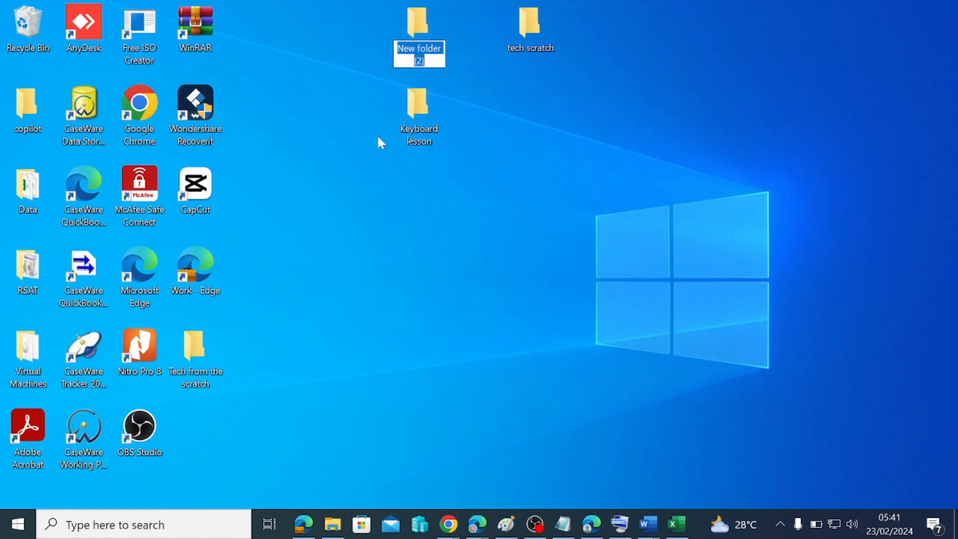
{"action": "type", "text": "fold"}
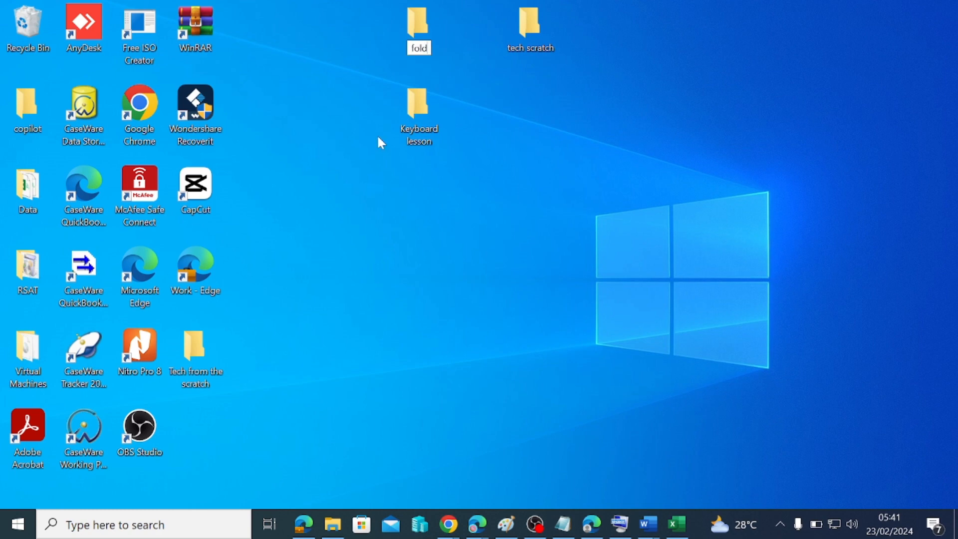
{"action": "type", "text": "er crea"}
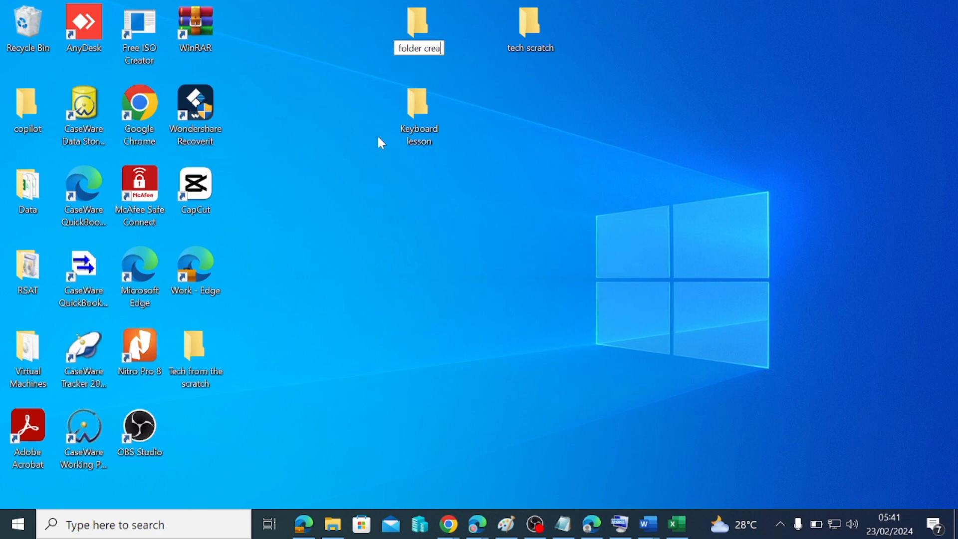
{"action": "type", "text": "tion"}
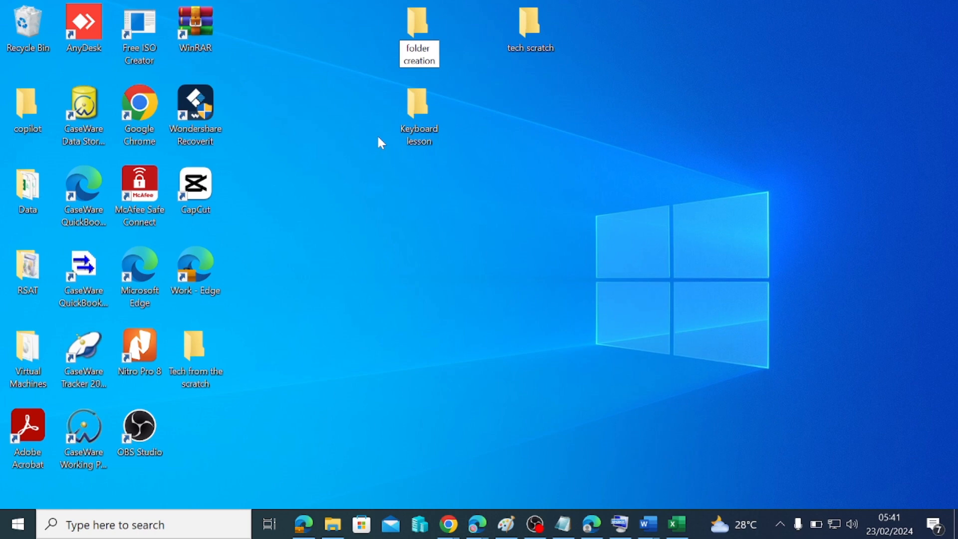
{"action": "key", "text": "Return"}
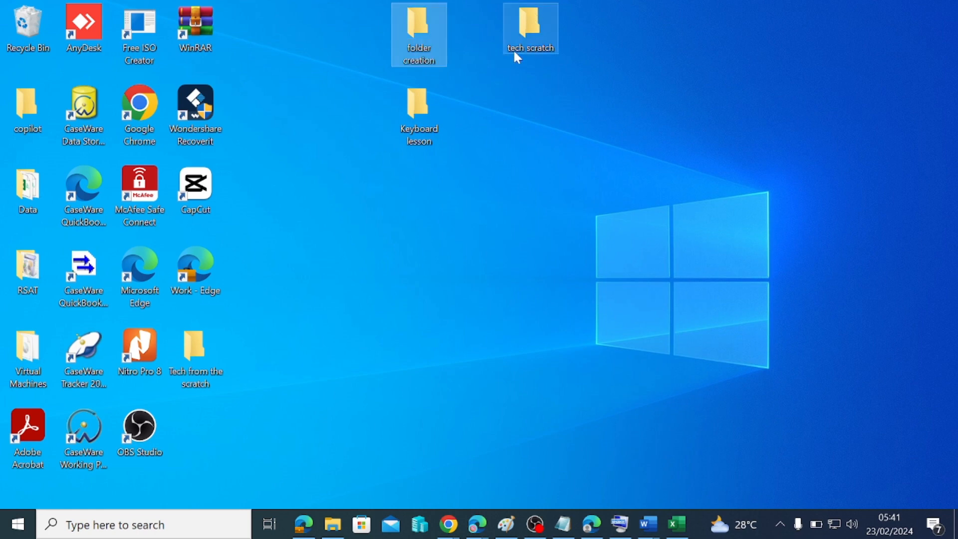
- Rename the tech scratch desktop folder as Application launch, correcting the misspelled second word
{"action": "right_click", "coordinate": [543, 44]}
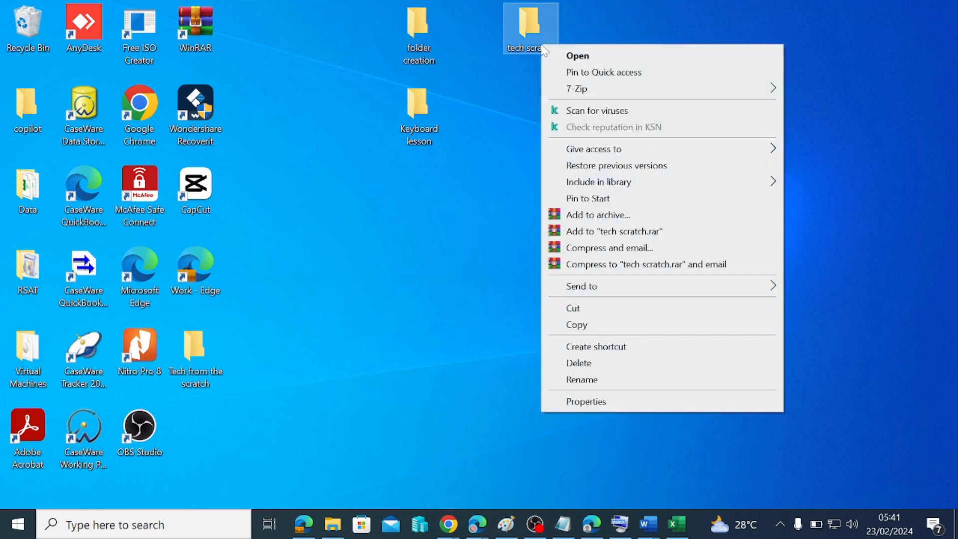
{"action": "left_click", "coordinate": [580, 384]}
{"action": "type", "text": "A"}
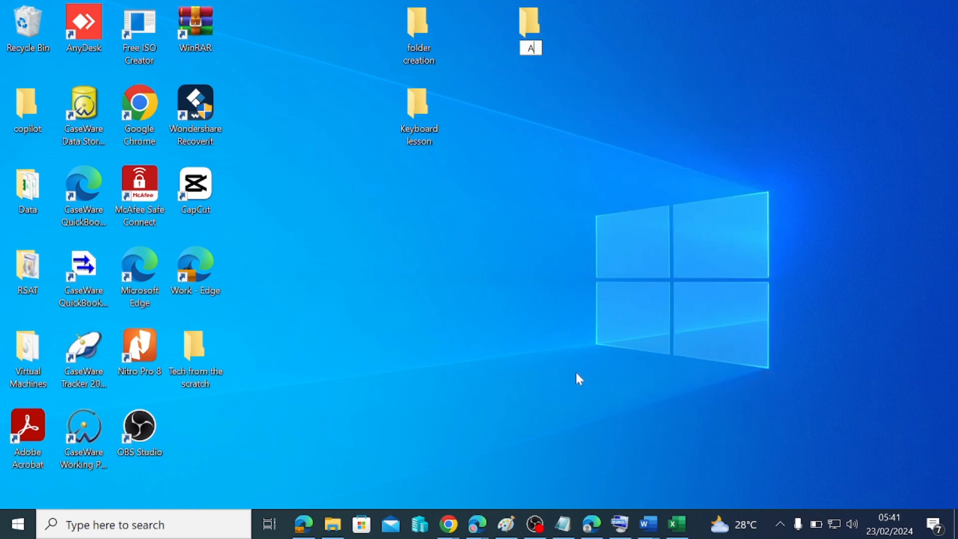
{"action": "type", "text": "pplication lauc"}
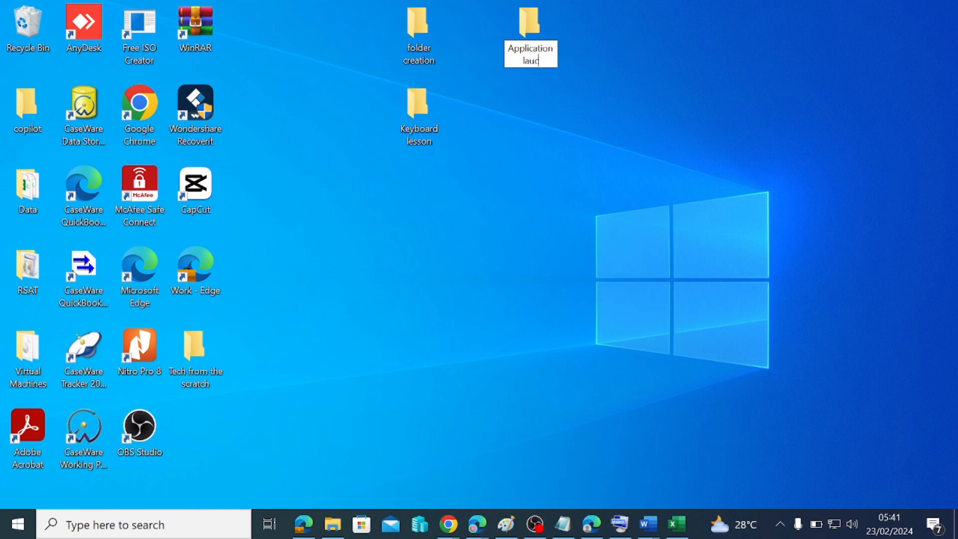
{"action": "type", "text": "h"}
{"action": "key", "text": "Left"}
{"action": "key", "text": "Left"}
{"action": "type", "text": "n"}
{"action": "key", "text": "Return"}
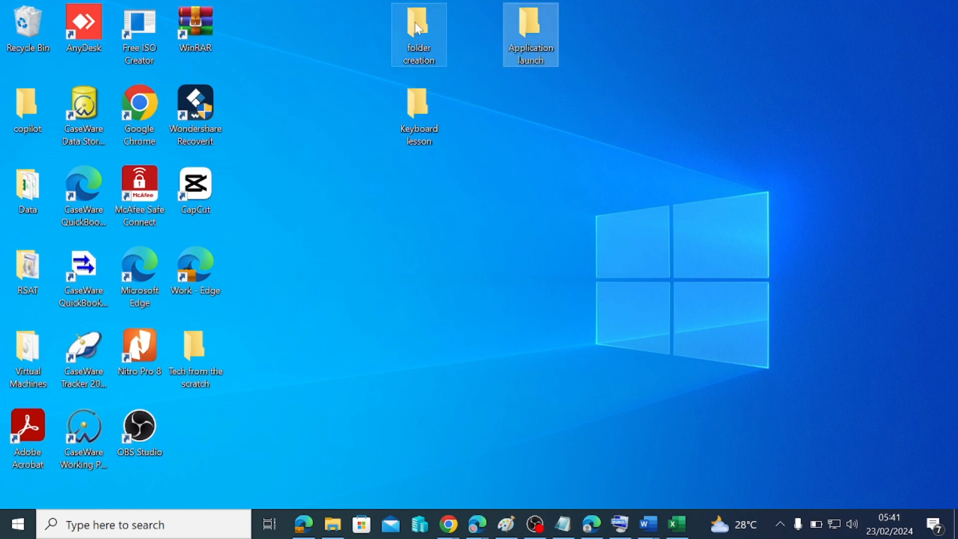
- Arrange folder creation and Keyboard lesson side by side in the middle of the desktop, with Application launch above and between them
{"action": "left_click_drag", "start_coordinate": [418, 30], "coordinate": [362, 271]}
{"action": "left_click_drag", "start_coordinate": [406, 121], "coordinate": [462, 282]}
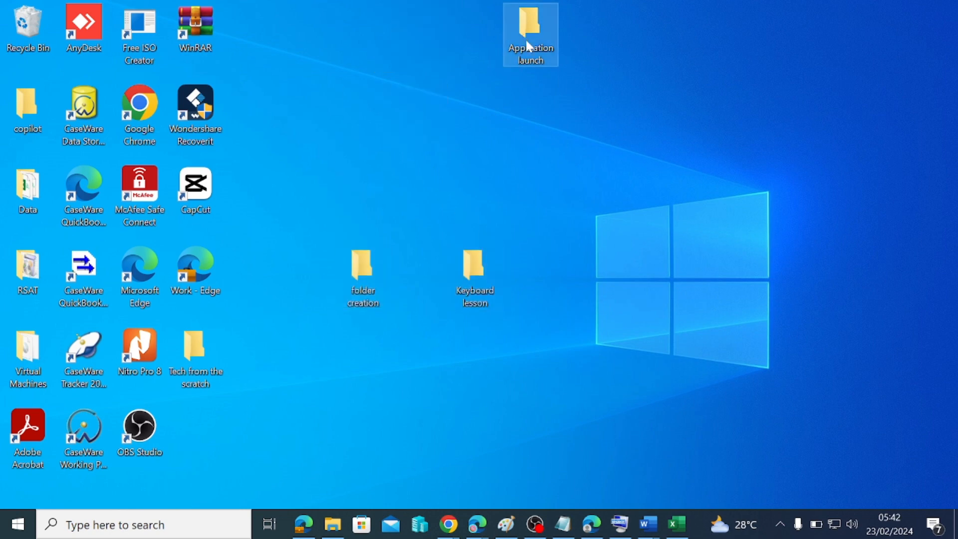
{"action": "left_click_drag", "start_coordinate": [526, 42], "coordinate": [399, 131]}
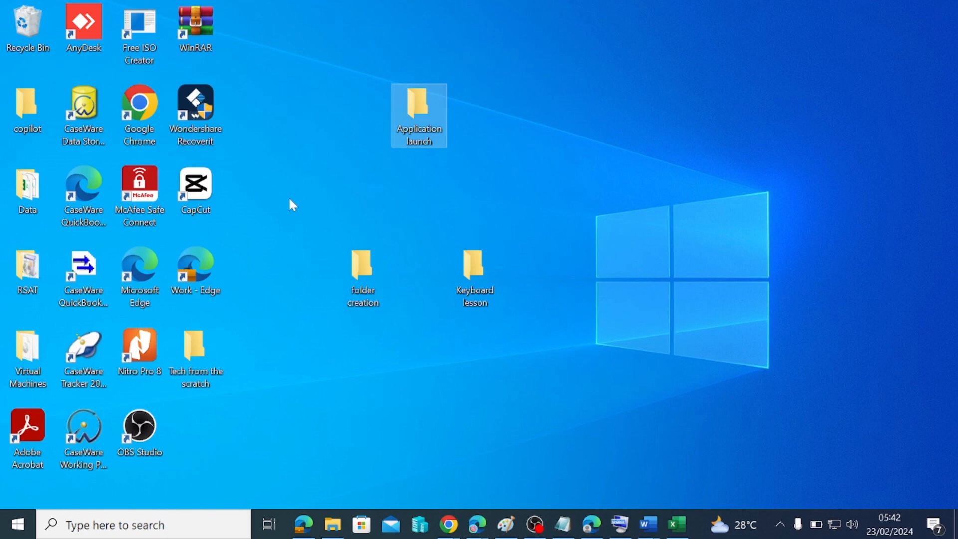
{"action": "left_click_drag", "start_coordinate": [196, 370], "coordinate": [662, 188]}
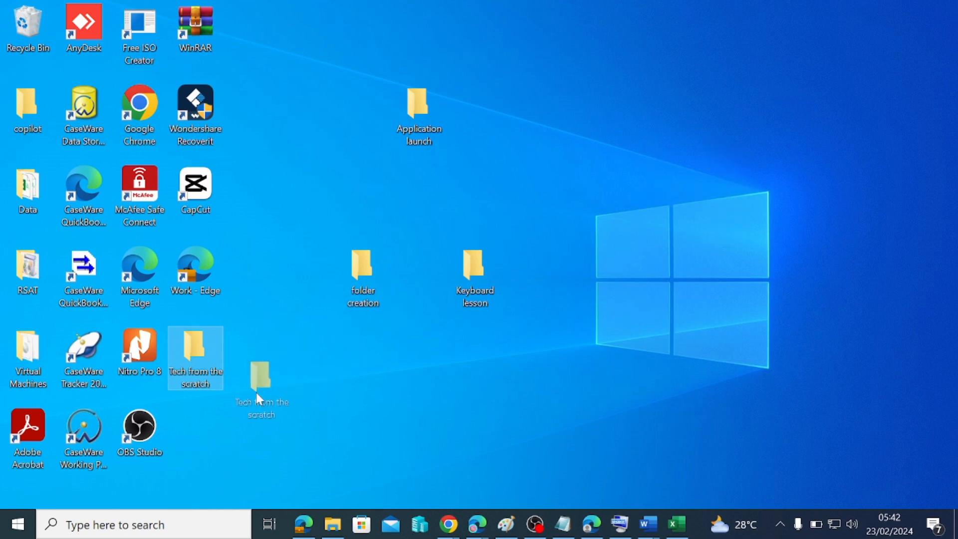
{"action": "left_click_drag", "start_coordinate": [260, 398], "coordinate": [201, 364]}
{"action": "left_click", "coordinate": [269, 396]}
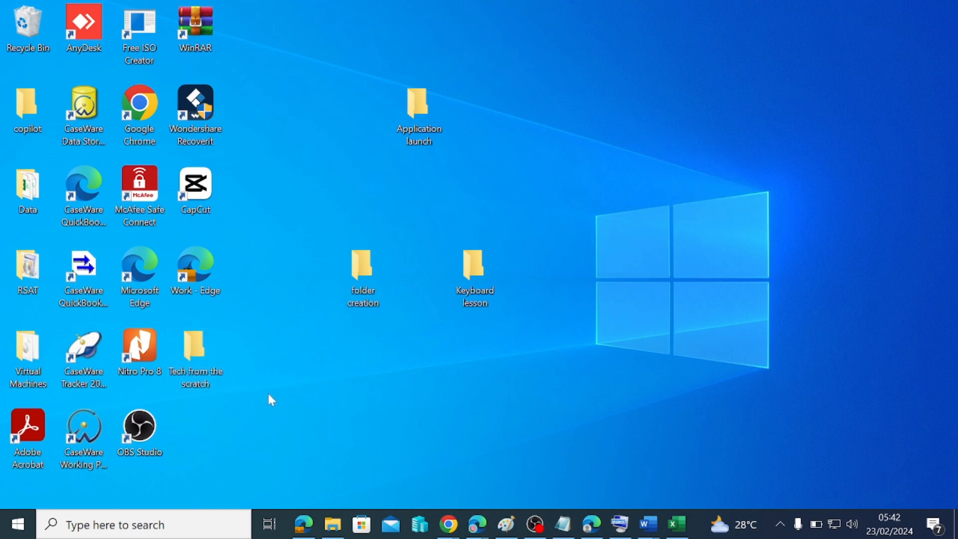
- Move the folder creation folder into Tech from the scratch, checking the contents of Tech from the scratch before and after the move
{"action": "double_click", "coordinate": [193, 363]}
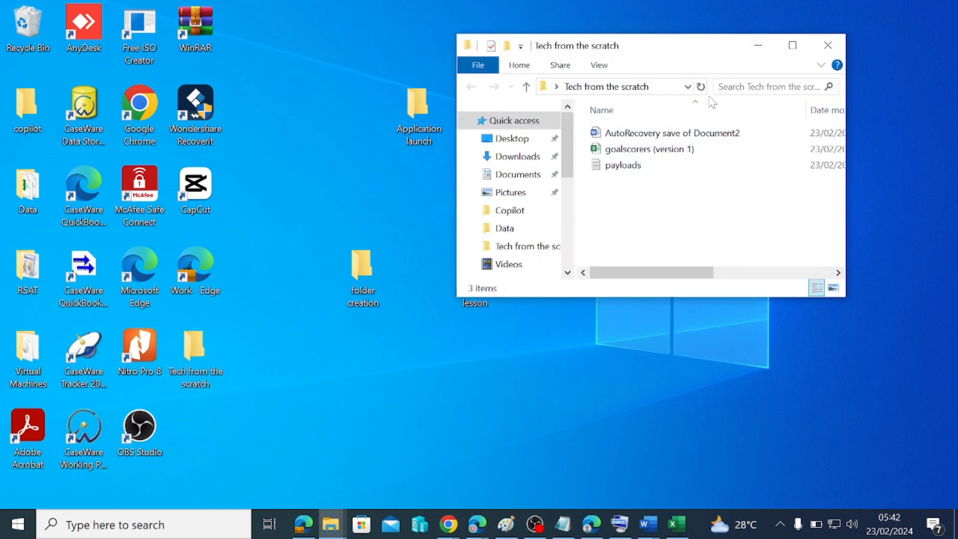
{"action": "left_click", "coordinate": [827, 45]}
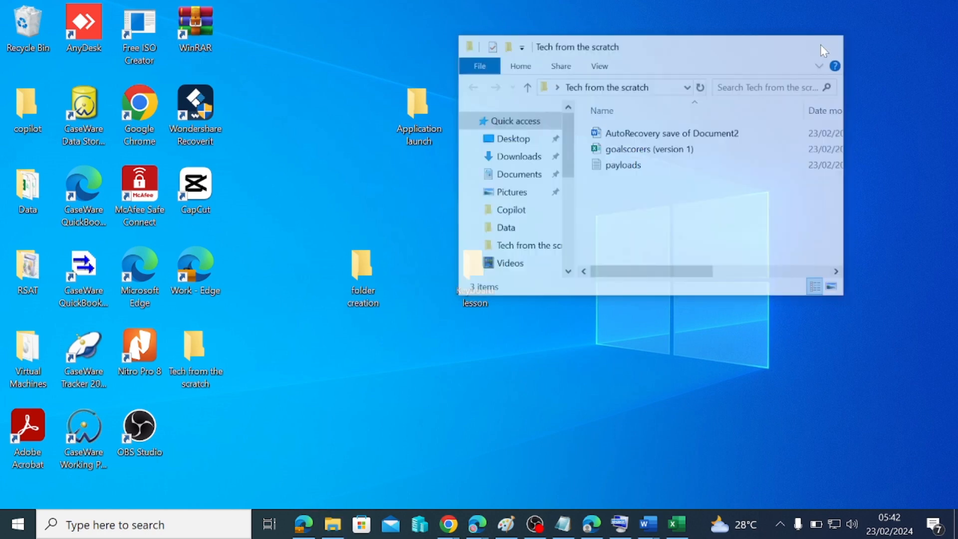
{"action": "left_click_drag", "start_coordinate": [363, 274], "coordinate": [201, 356]}
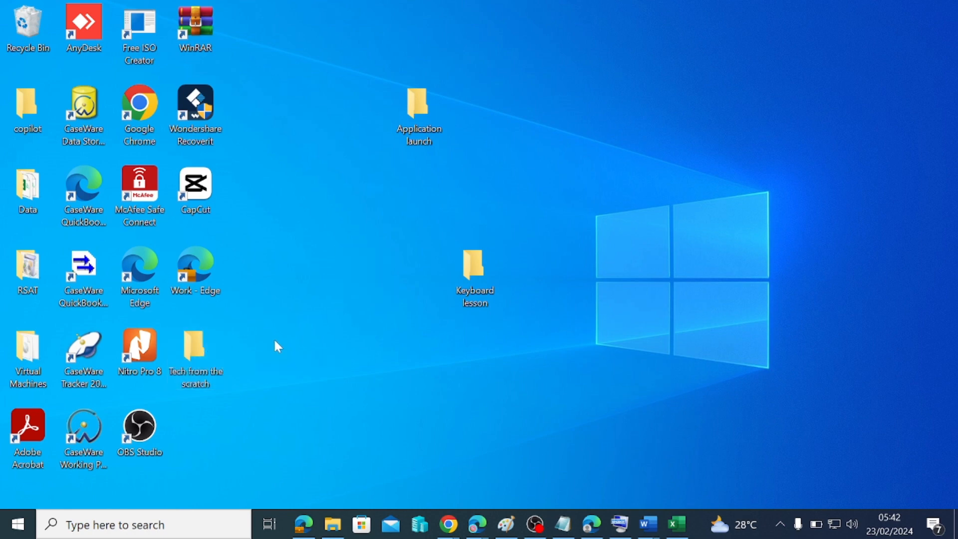
{"action": "double_click", "coordinate": [199, 352]}
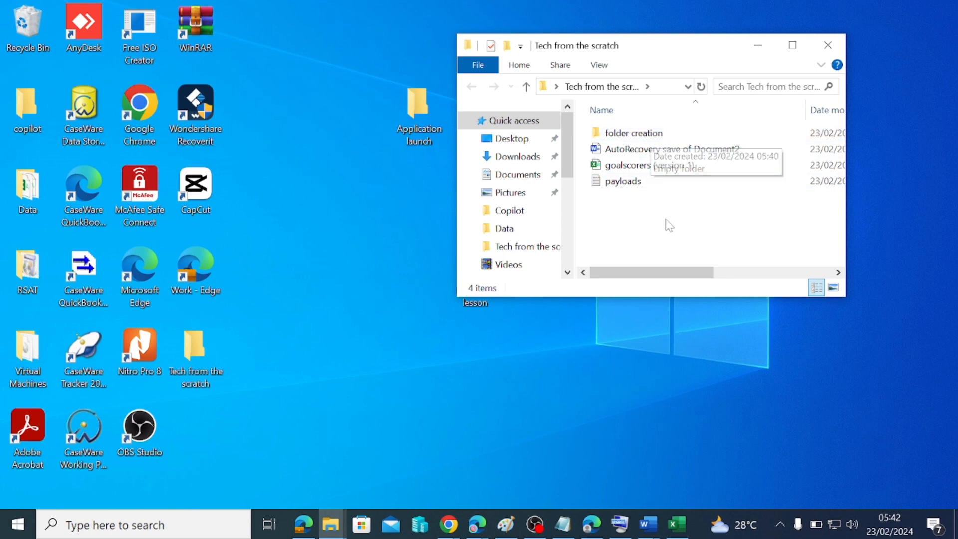
- Move the Keyboard lesson and Application launch folders from the desktop into Tech from the scratch
{"action": "left_click", "coordinate": [826, 44]}
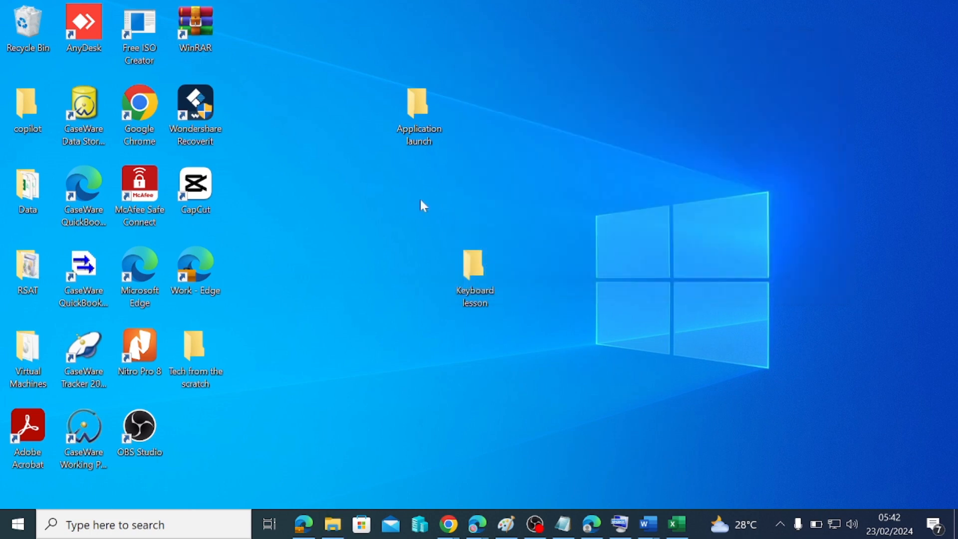
{"action": "double_click", "coordinate": [188, 352]}
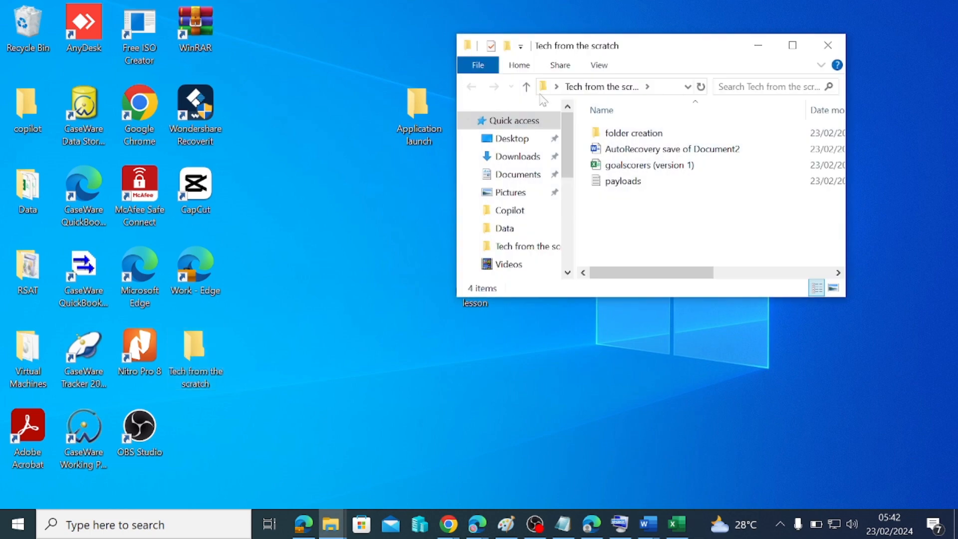
{"action": "left_click_drag", "start_coordinate": [656, 44], "coordinate": [781, 48]}
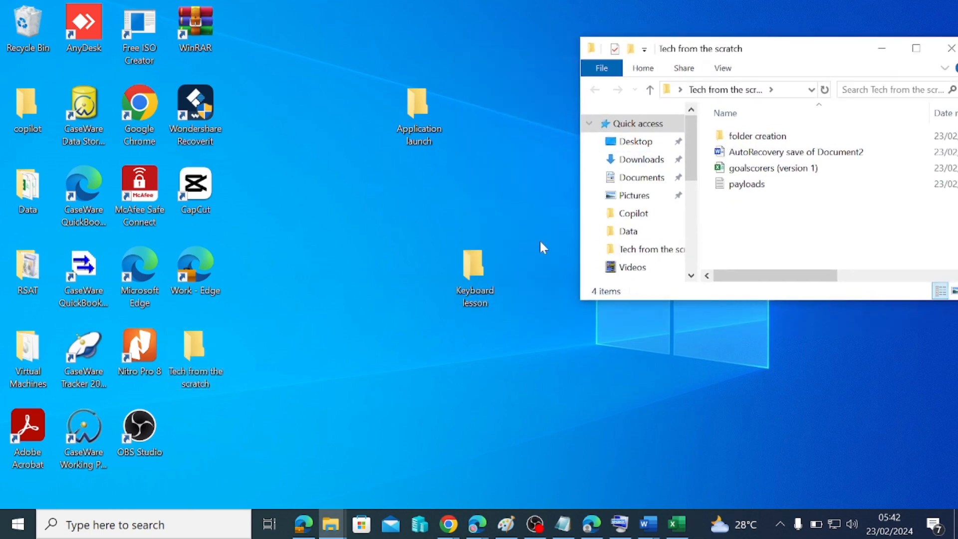
{"action": "left_click_drag", "start_coordinate": [473, 271], "coordinate": [772, 211]}
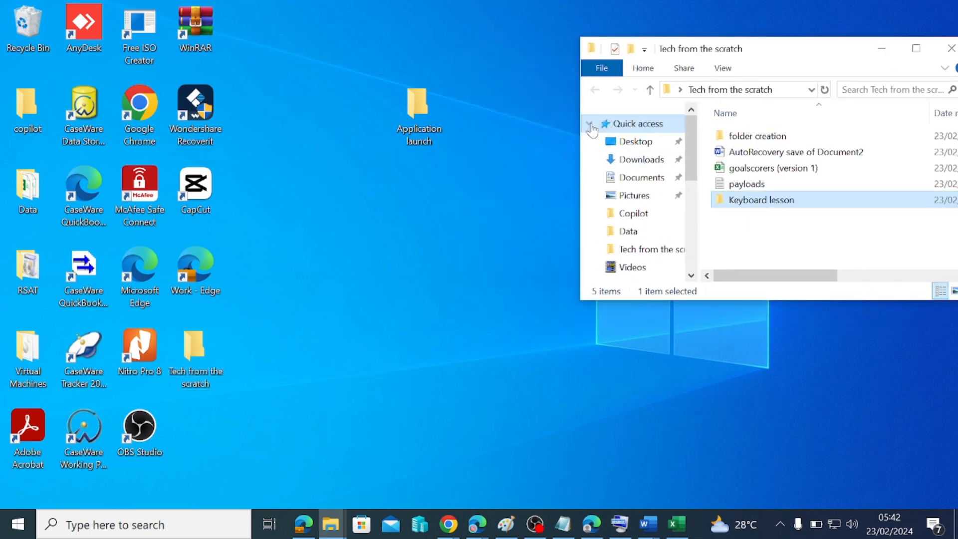
{"action": "left_click_drag", "start_coordinate": [418, 111], "coordinate": [705, 229]}
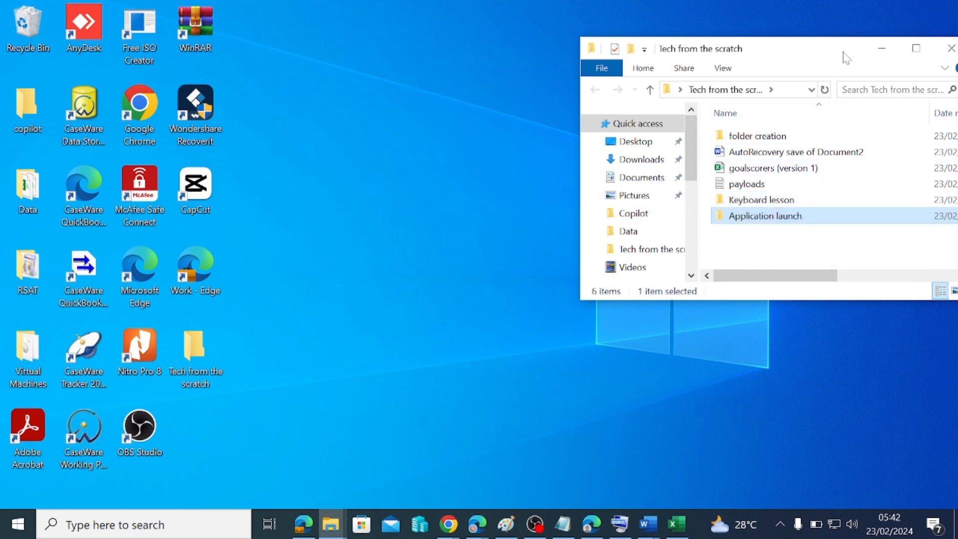
{"action": "left_click_drag", "start_coordinate": [843, 56], "coordinate": [721, 71]}
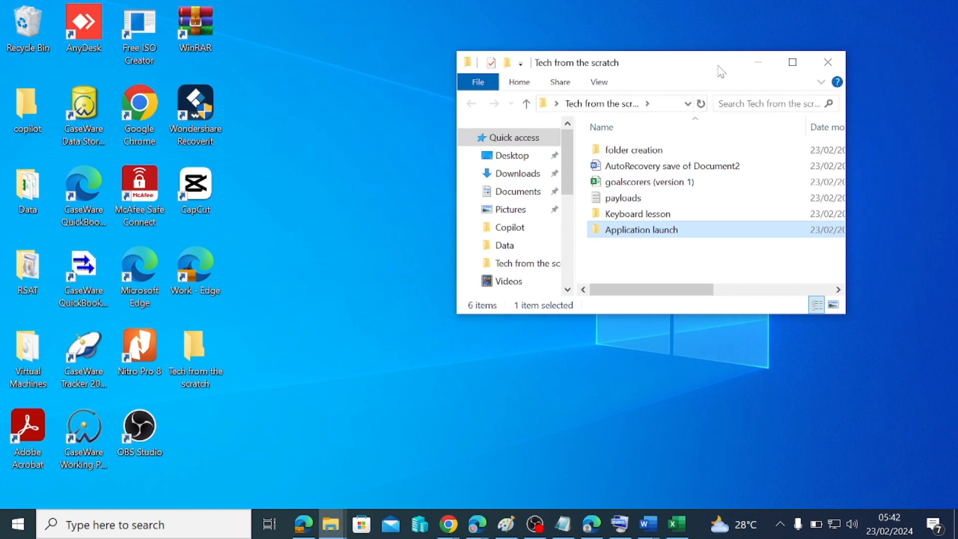
{"action": "left_click", "coordinate": [824, 63]}
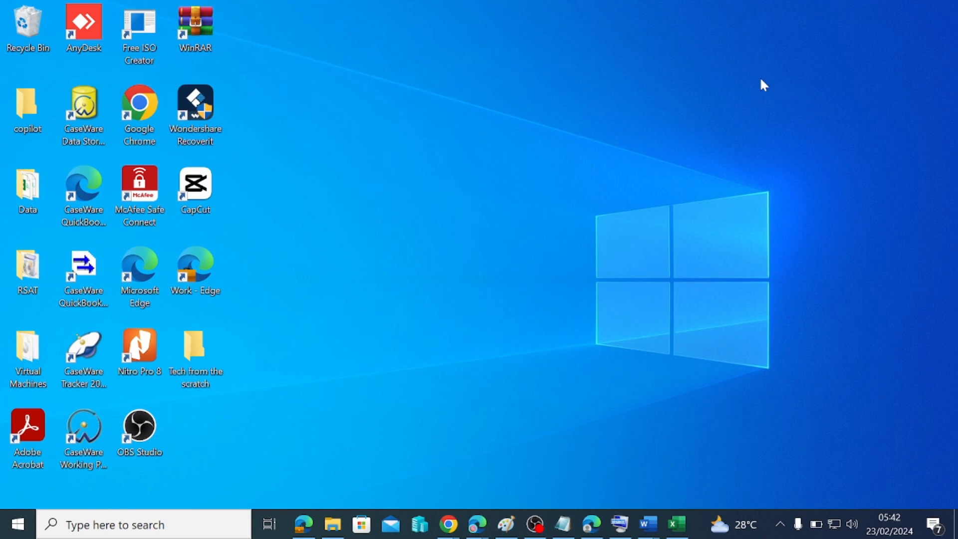
- Move the payloads file into Application launch inside Tech from the scratch, and check the contents of folder creation and Application launch
{"action": "double_click", "coordinate": [202, 365]}
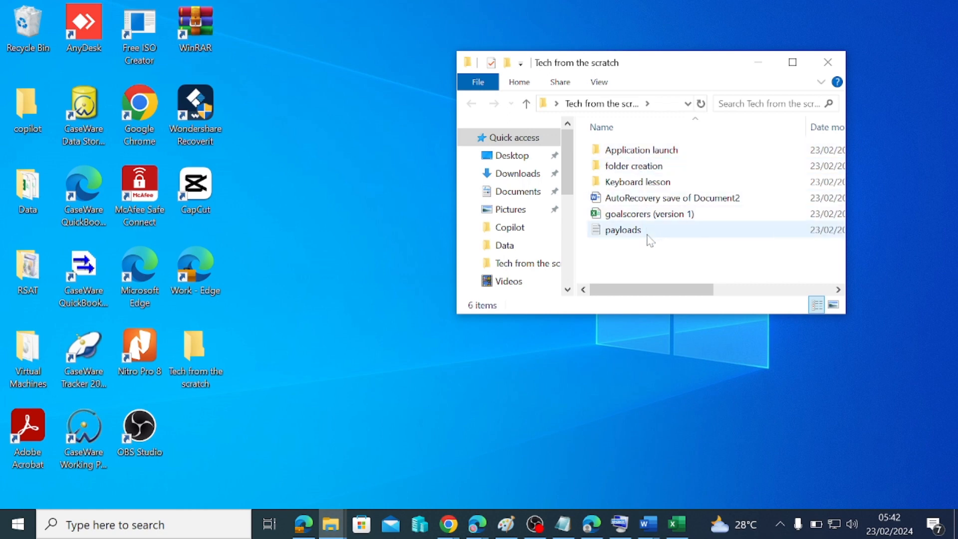
{"action": "mouse_move", "coordinate": [639, 243]}
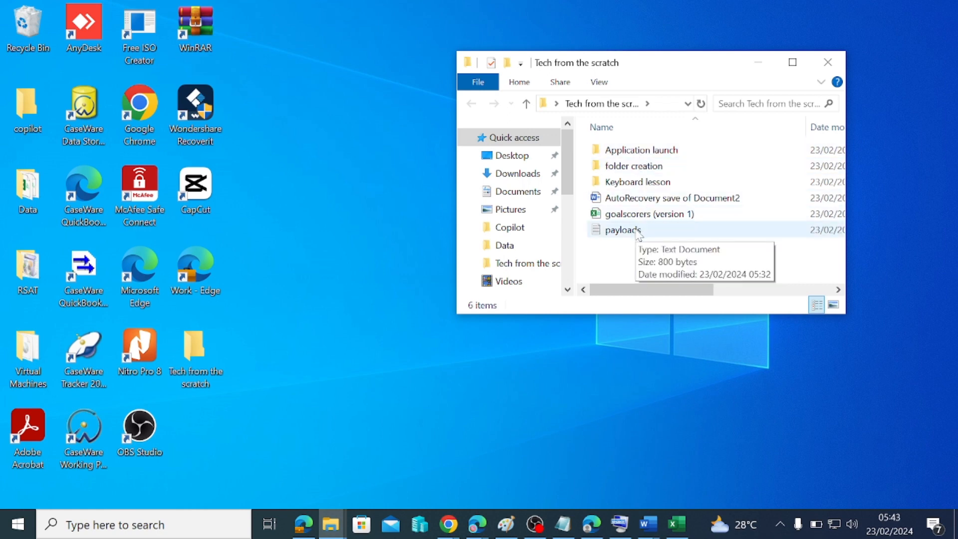
{"action": "left_click_drag", "start_coordinate": [632, 233], "coordinate": [641, 151]}
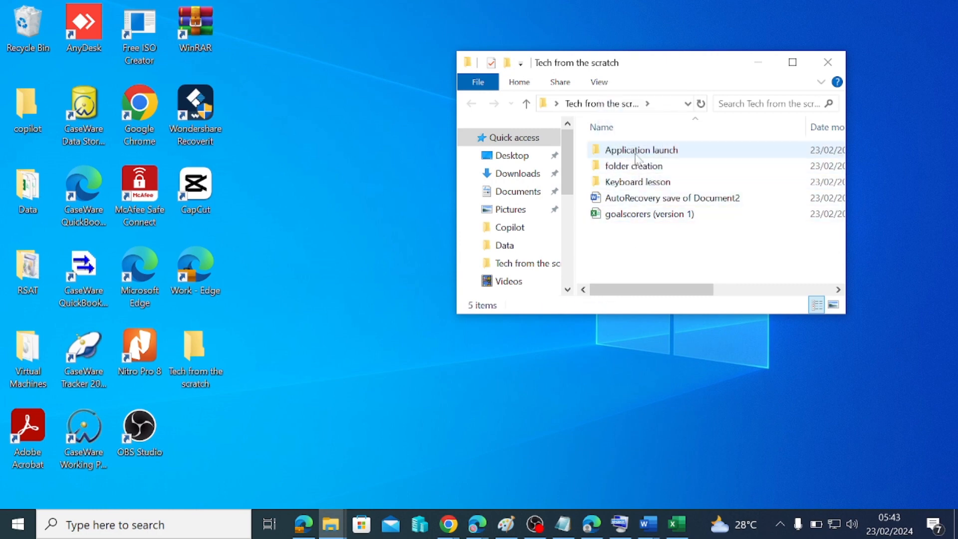
{"action": "double_click", "coordinate": [631, 169]}
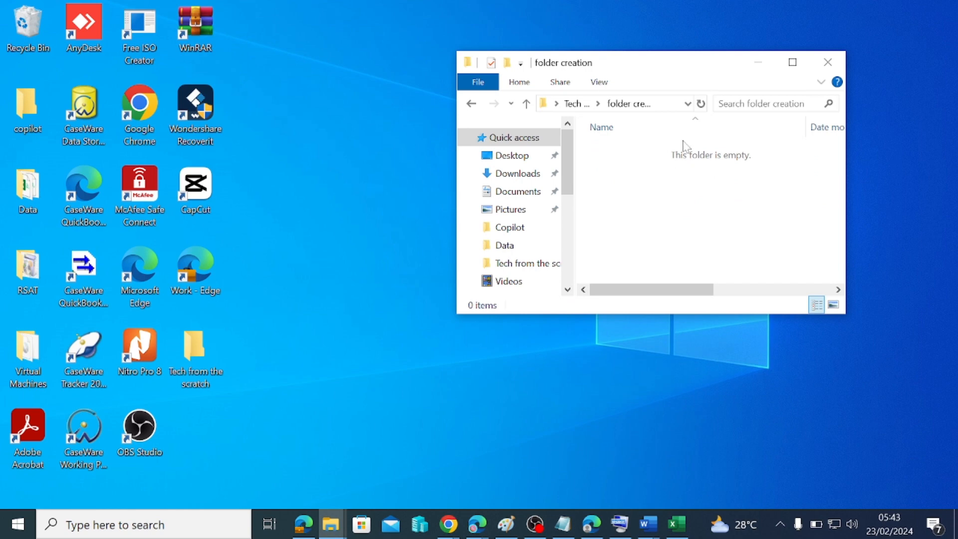
{"action": "left_click", "coordinate": [471, 104]}
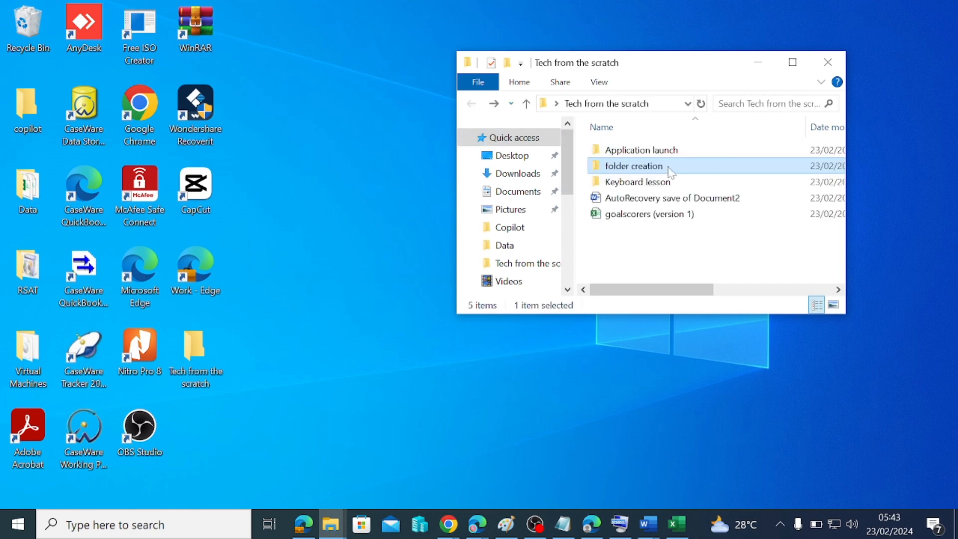
{"action": "double_click", "coordinate": [659, 152]}
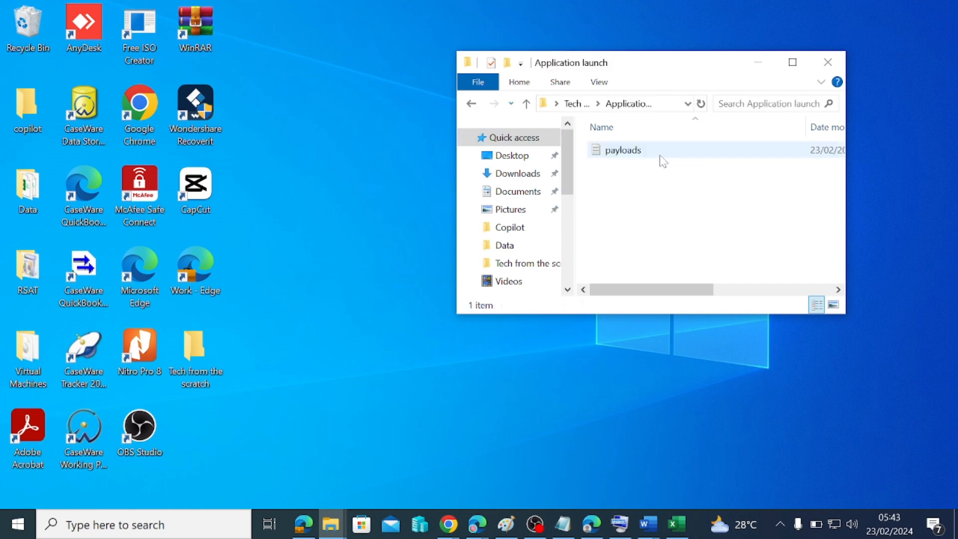
{"action": "left_click", "coordinate": [471, 104]}
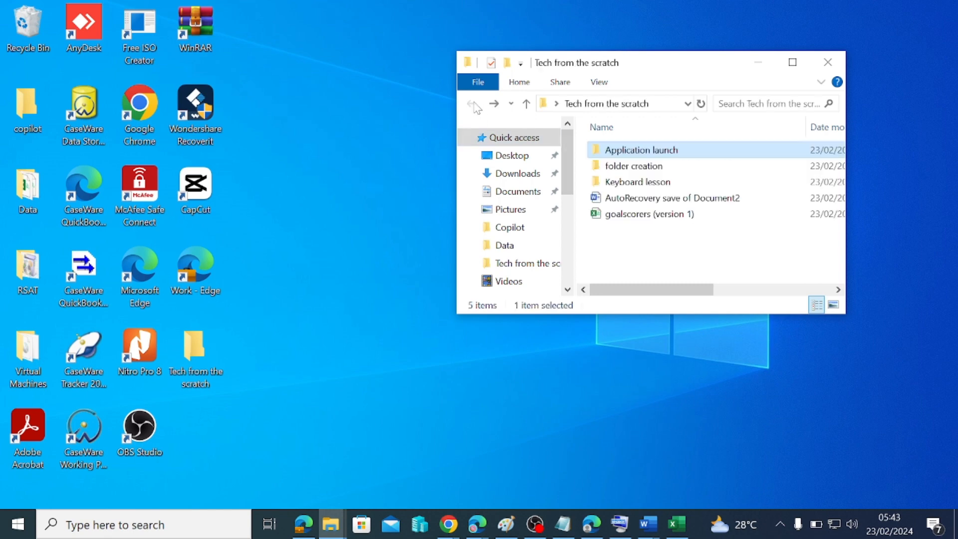
- Maximize the Tech from the scratch window and move AutoRecovery save of Document2 into folder creation, checking that folder's contents first
{"action": "left_click", "coordinate": [792, 69]}
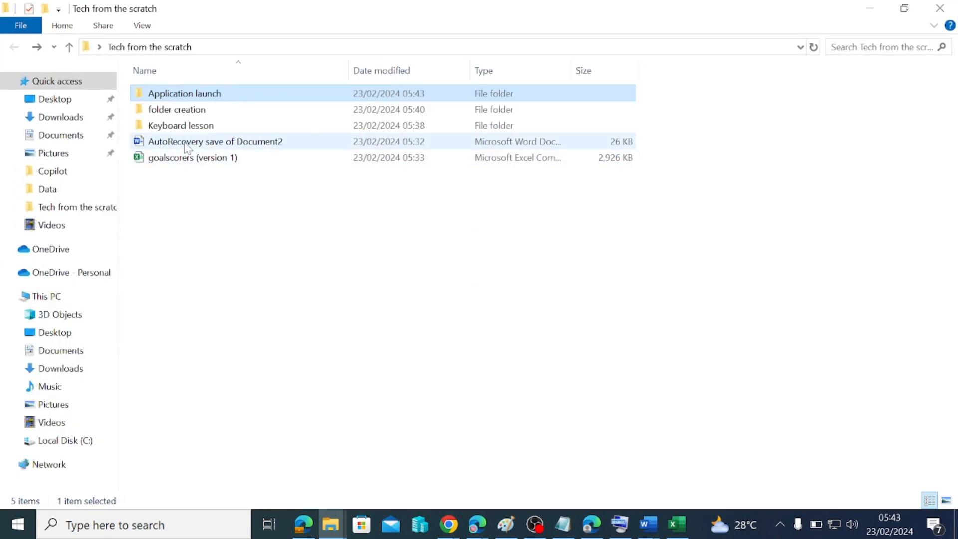
{"action": "double_click", "coordinate": [185, 111]}
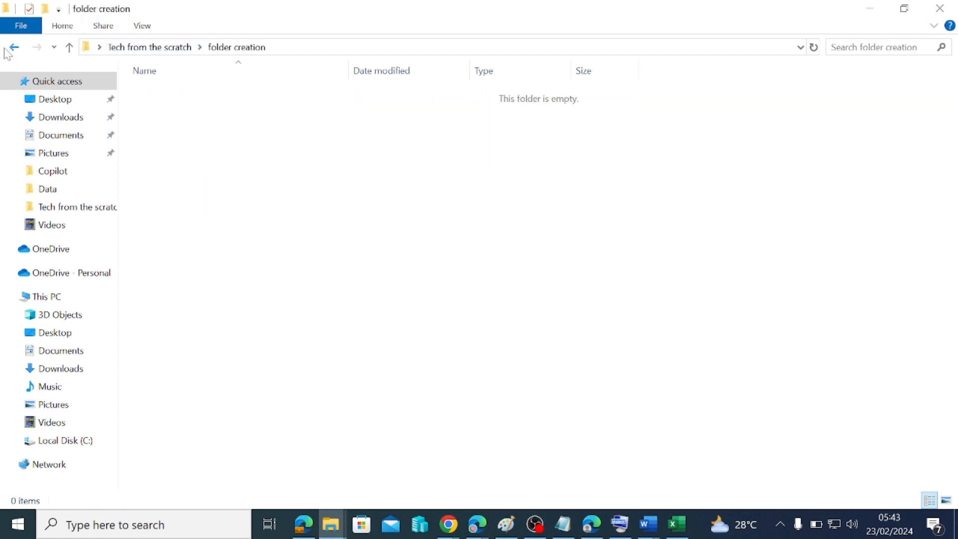
{"action": "left_click", "coordinate": [14, 48]}
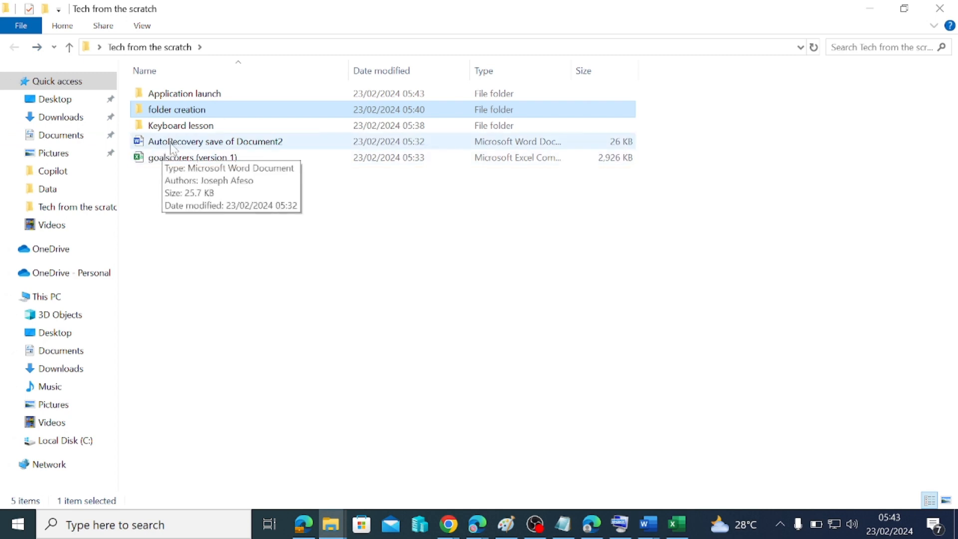
{"action": "left_click_drag", "start_coordinate": [188, 144], "coordinate": [185, 107]}
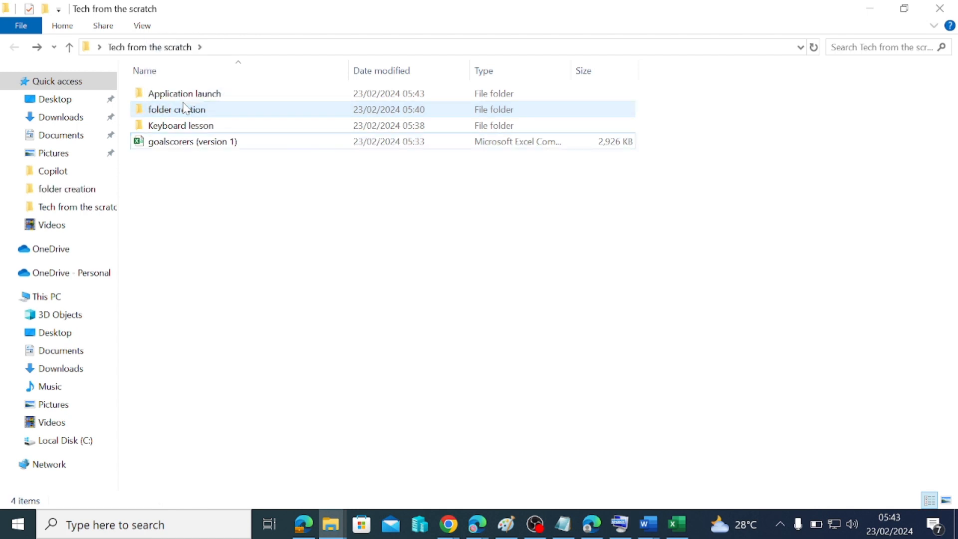
- Check the contents of Keyboard lesson and move the goalscorers (version 1) file into it
{"action": "double_click", "coordinate": [178, 130]}
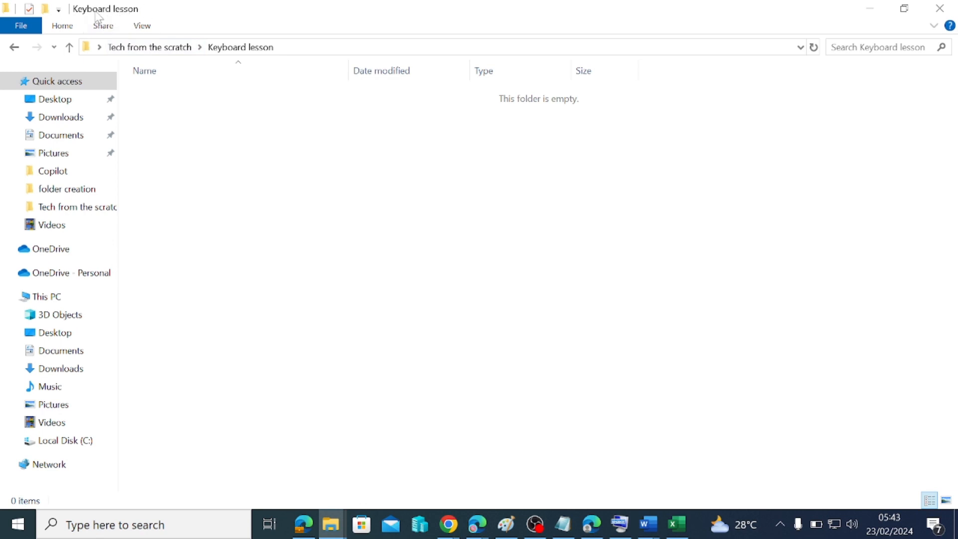
{"action": "left_click", "coordinate": [14, 49]}
{"action": "left_click_drag", "start_coordinate": [165, 143], "coordinate": [169, 126]}
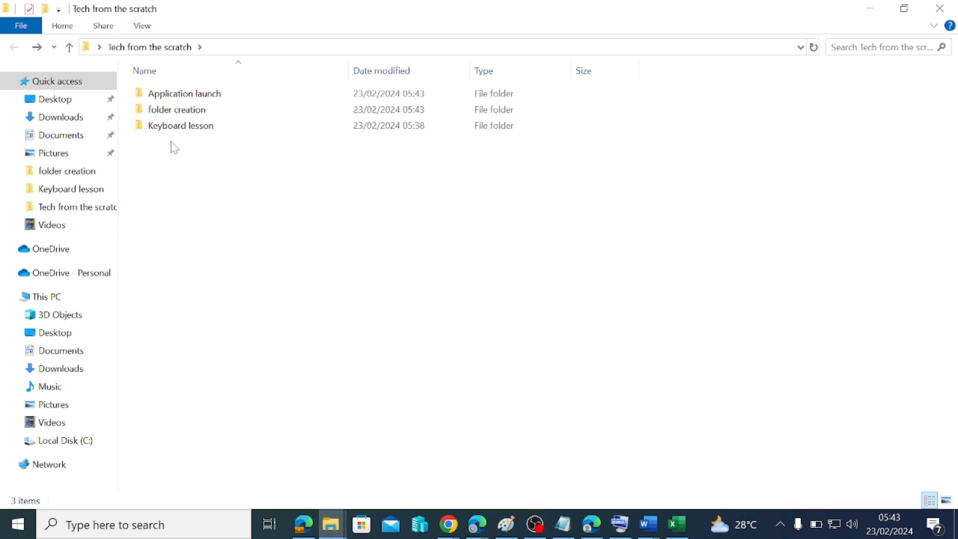
- Examine the contents of Application launch, folder creation and Keyboard lesson one after another, and close the folder window
{"action": "double_click", "coordinate": [226, 96]}
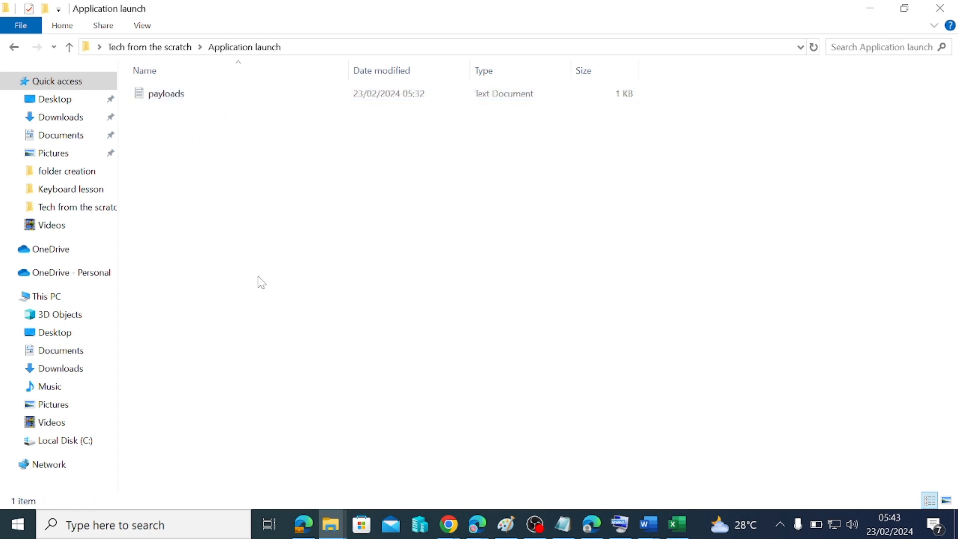
{"action": "left_click_drag", "start_coordinate": [300, 180], "coordinate": [304, 371]}
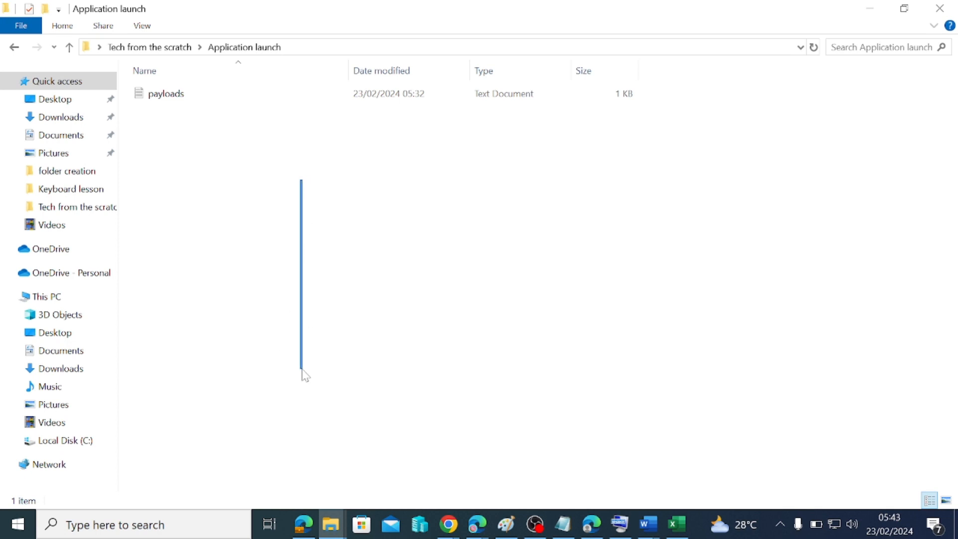
{"action": "left_click_drag", "start_coordinate": [329, 178], "coordinate": [310, 312]}
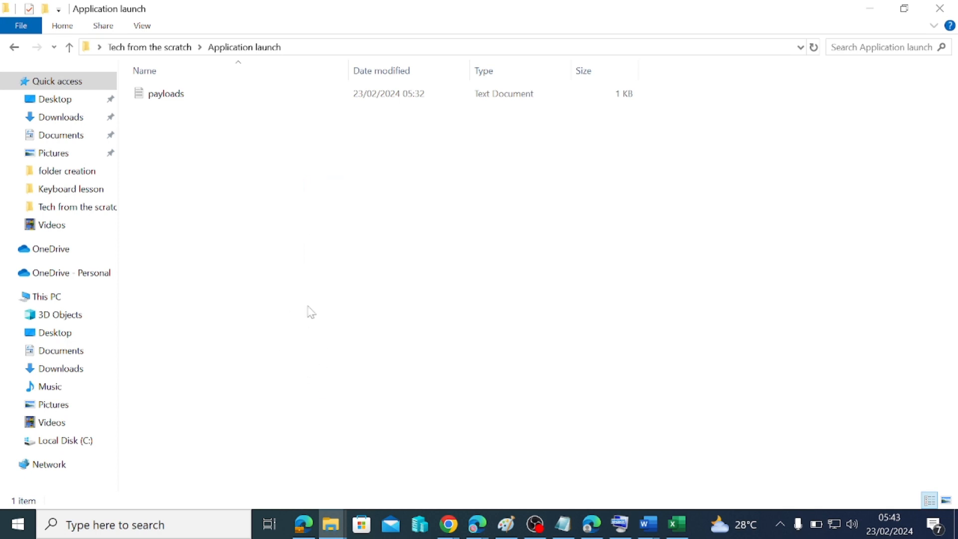
{"action": "left_click_drag", "start_coordinate": [272, 172], "coordinate": [310, 405]}
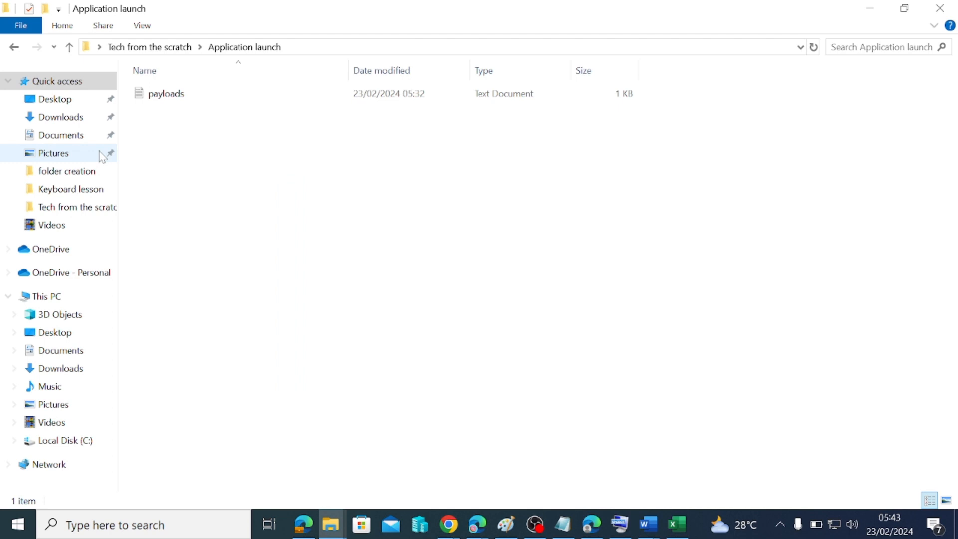
{"action": "left_click", "coordinate": [17, 50]}
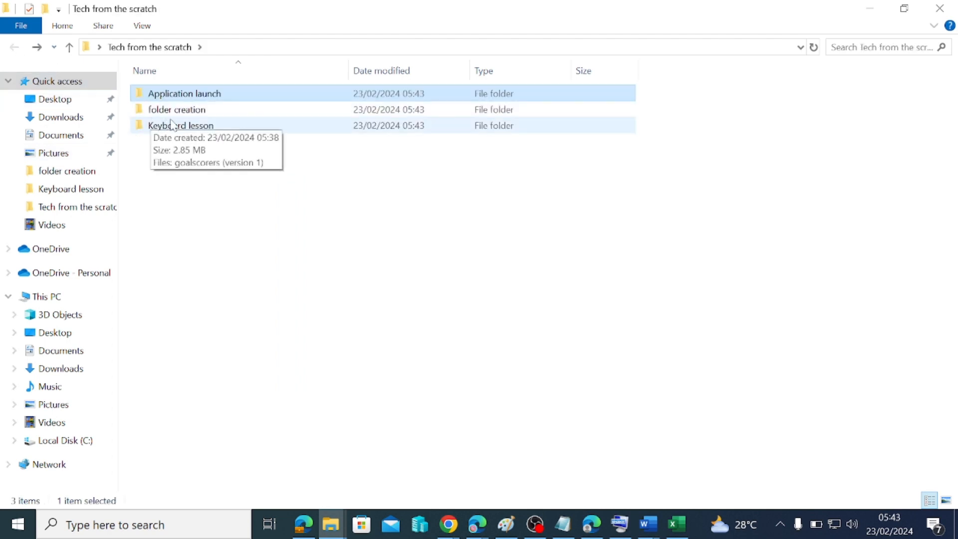
{"action": "double_click", "coordinate": [190, 115]}
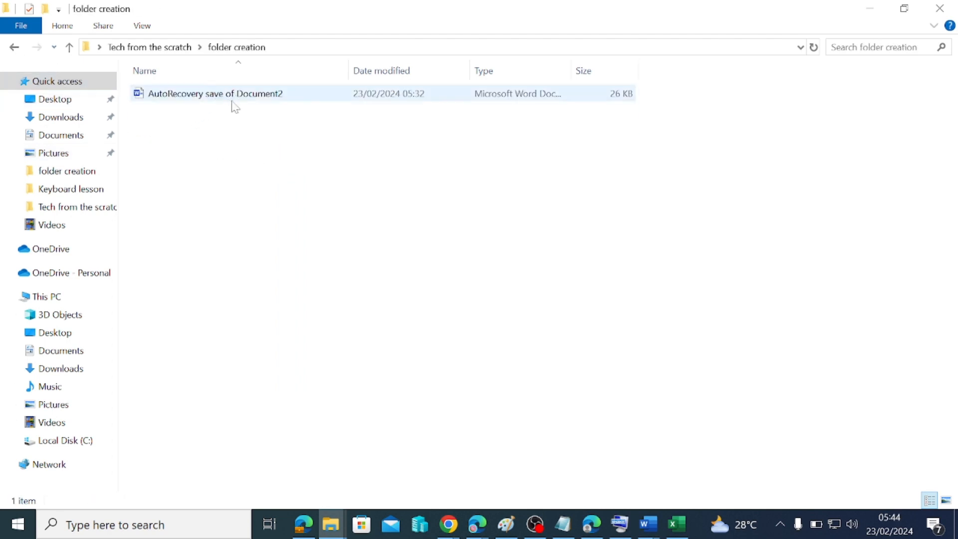
{"action": "left_click_drag", "start_coordinate": [222, 155], "coordinate": [255, 310]}
{"action": "left_click_drag", "start_coordinate": [280, 188], "coordinate": [293, 402]}
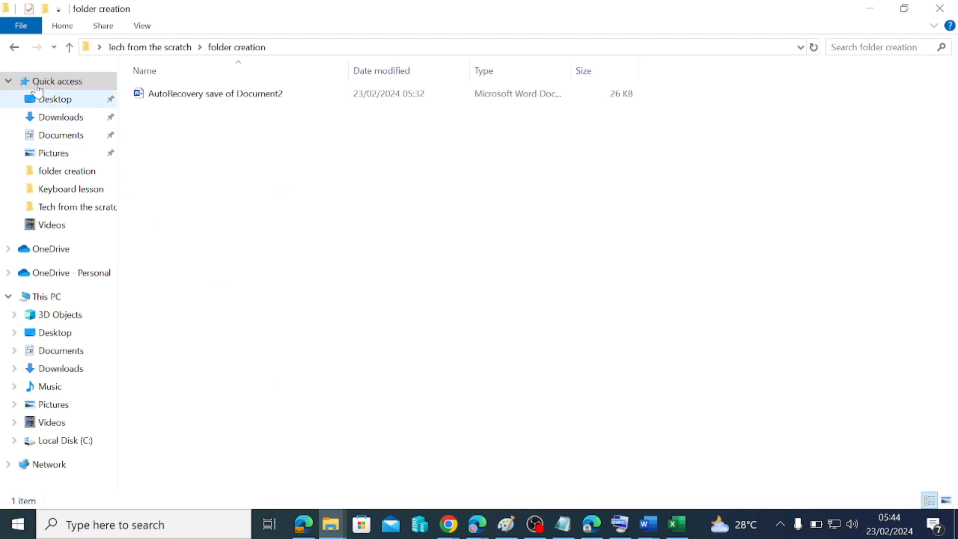
{"action": "left_click", "coordinate": [21, 46]}
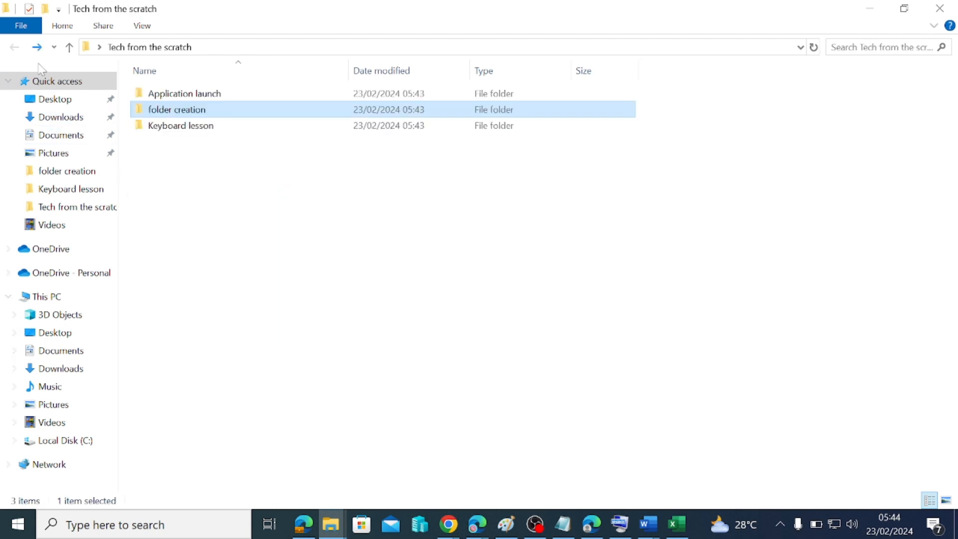
{"action": "double_click", "coordinate": [175, 136]}
{"action": "left_click_drag", "start_coordinate": [197, 115], "coordinate": [237, 406]}
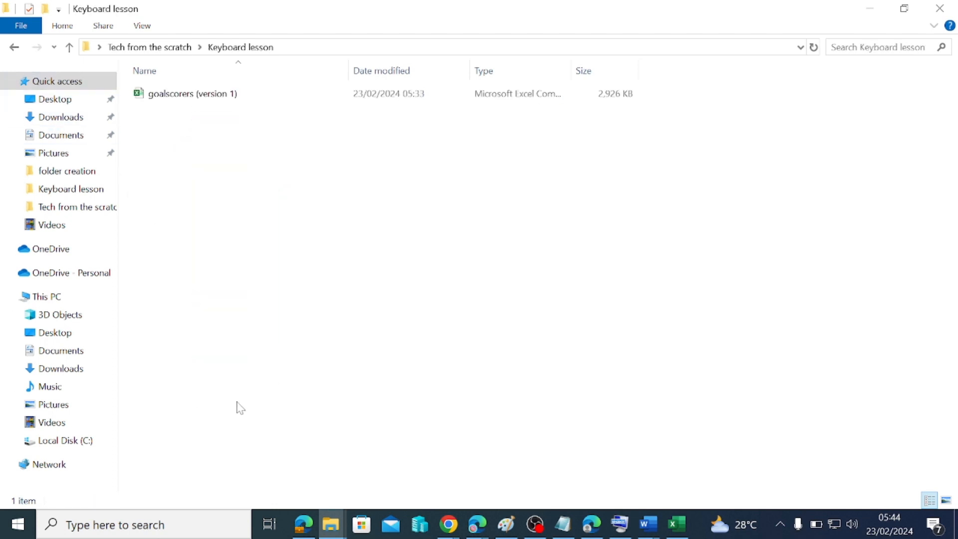
{"action": "left_click", "coordinate": [15, 47]}
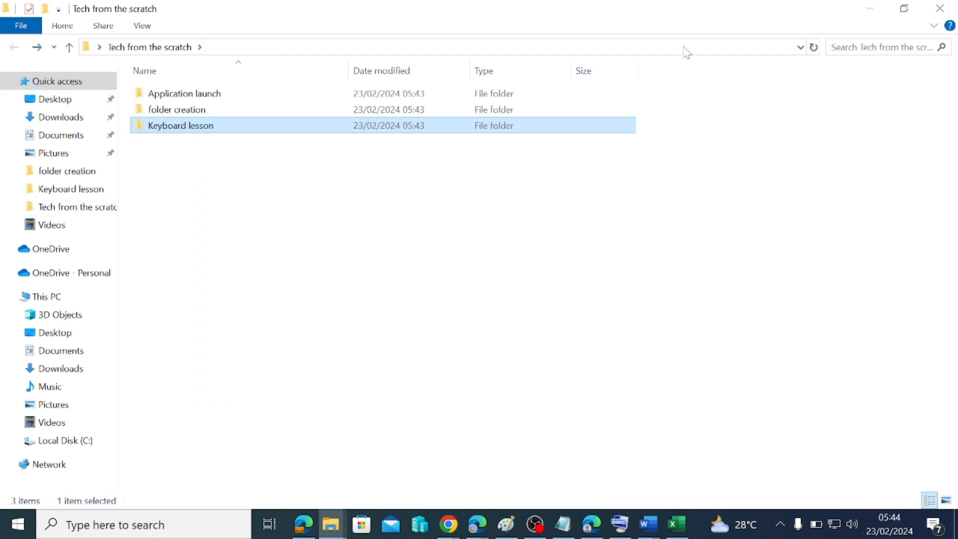
{"action": "left_click", "coordinate": [940, 9]}
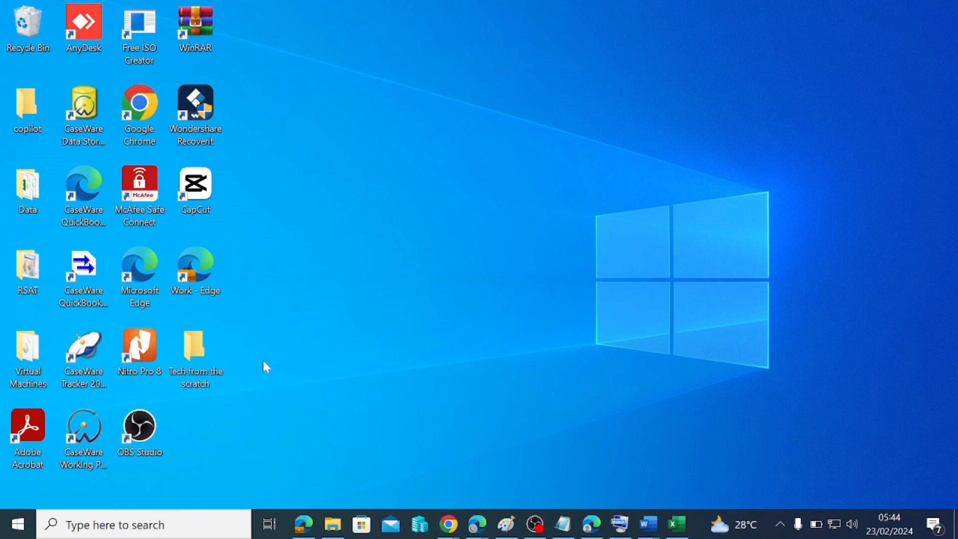
- Open the Tech from the scratch folder and create a new subfolder in it, keeping the default name
{"action": "double_click", "coordinate": [194, 354]}
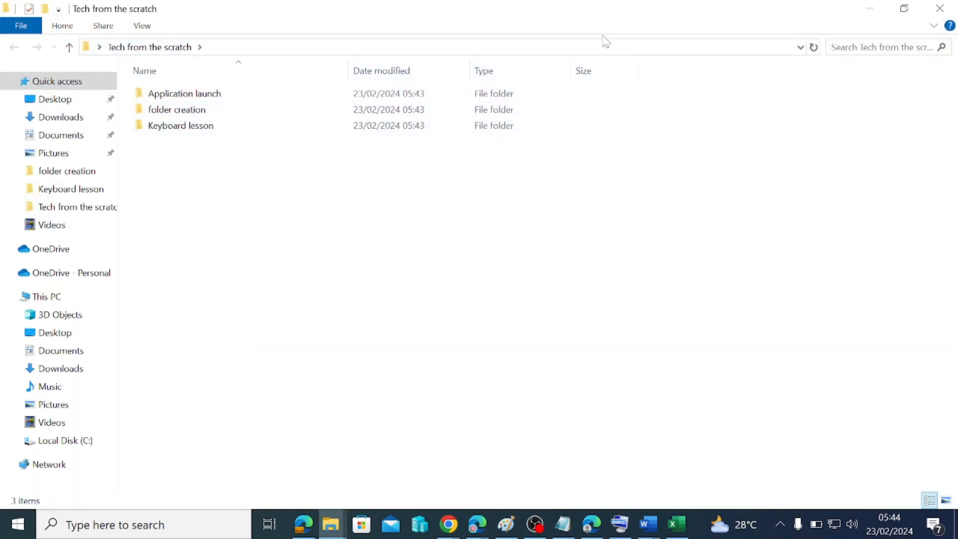
{"action": "left_click", "coordinate": [931, 6]}
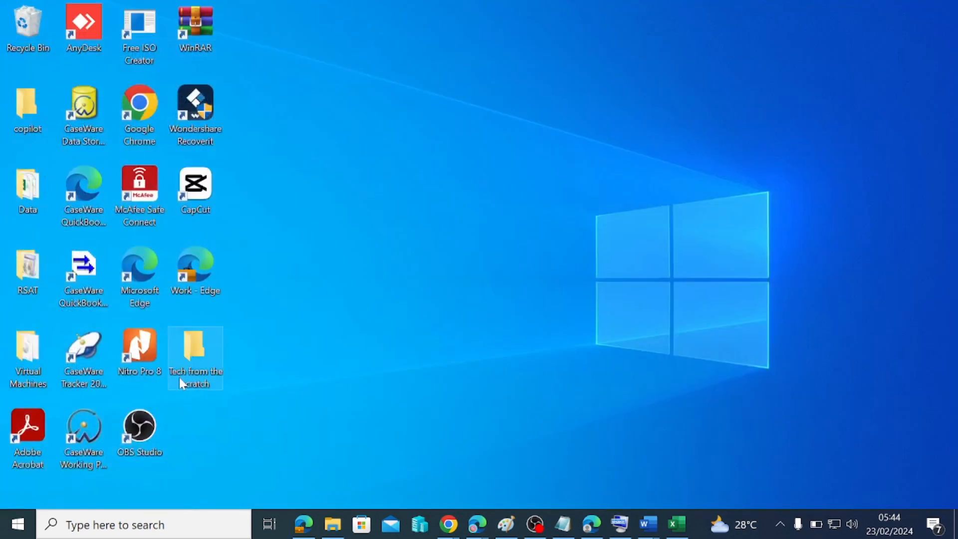
{"action": "double_click", "coordinate": [204, 354]}
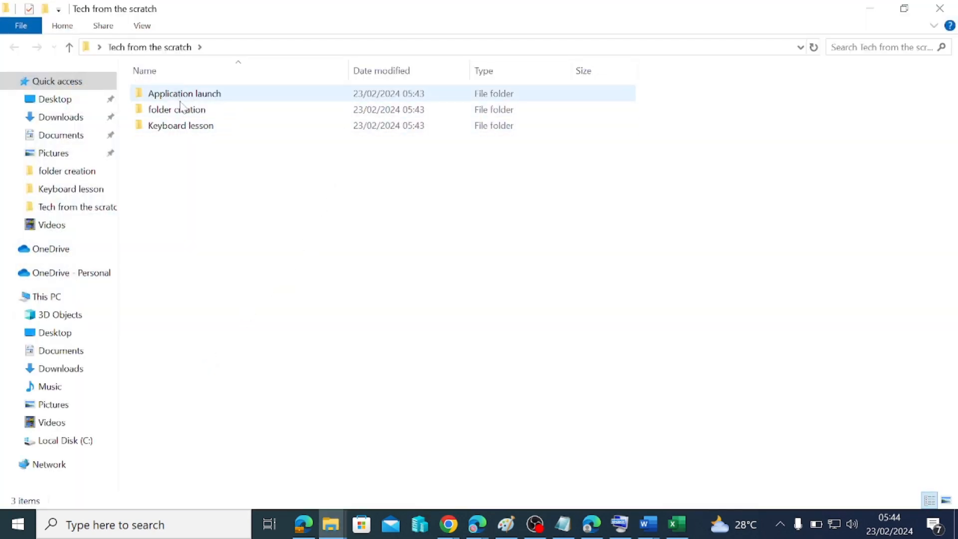
{"action": "right_click", "coordinate": [181, 183]}
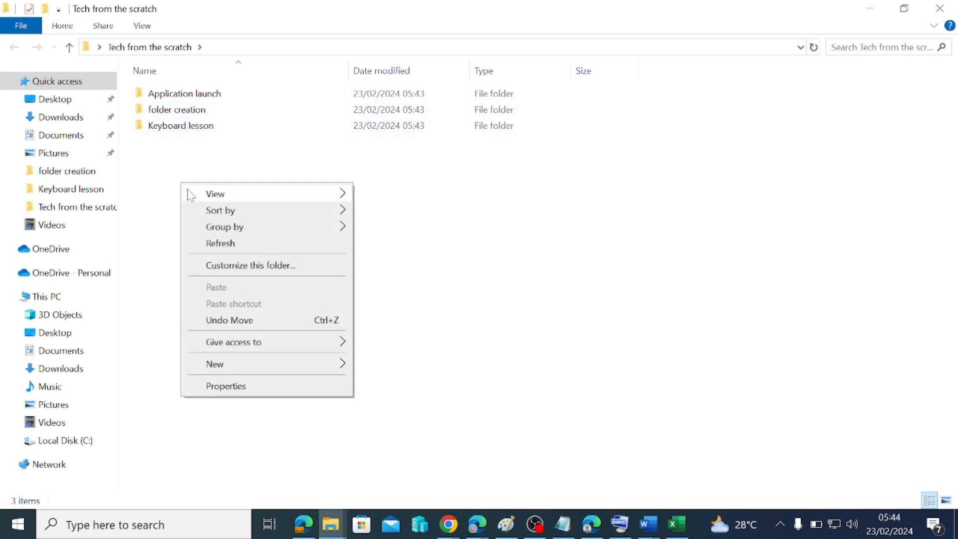
{"action": "mouse_move", "coordinate": [241, 370]}
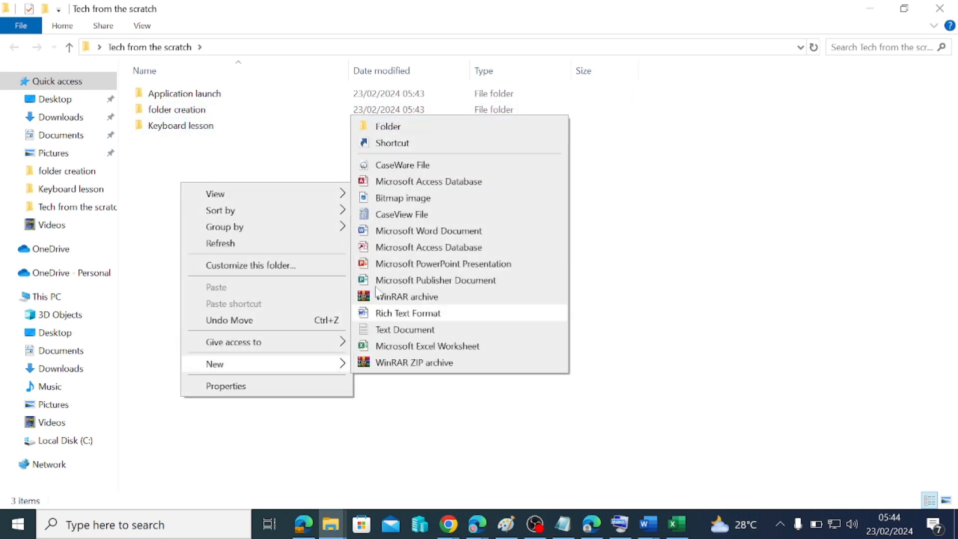
{"action": "left_click", "coordinate": [387, 126]}
{"action": "left_click", "coordinate": [197, 233]}
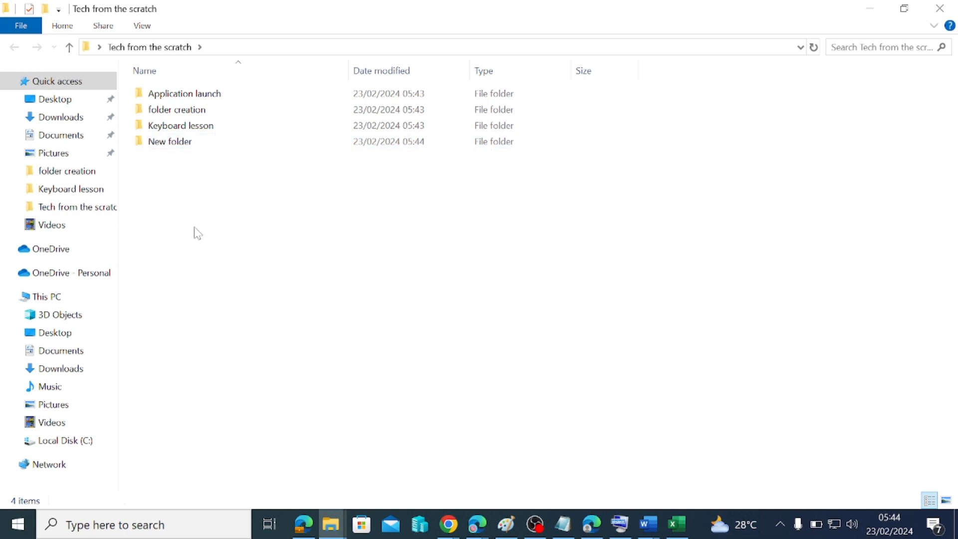
- Create a second new subfolder with the default name in Tech from the scratch
{"action": "right_click", "coordinate": [168, 195]}
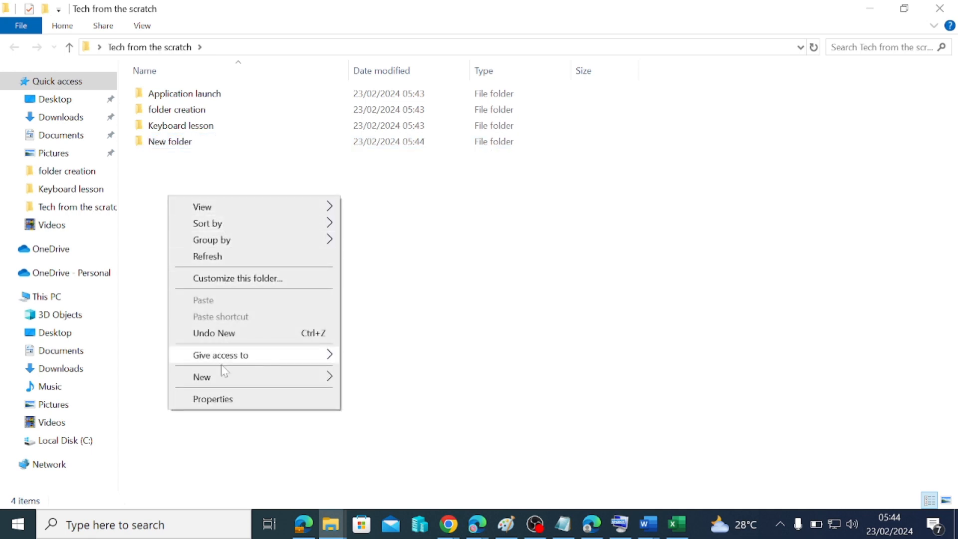
{"action": "mouse_move", "coordinate": [223, 376]}
{"action": "left_click", "coordinate": [390, 137]}
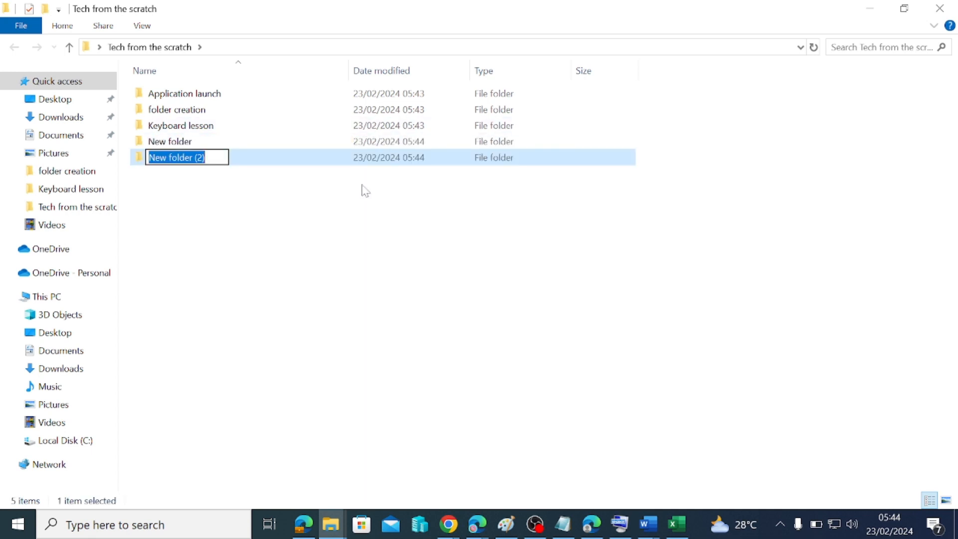
{"action": "left_click", "coordinate": [229, 301]}
- Open New folder (2) and create a new folder with the default name inside it
{"action": "double_click", "coordinate": [175, 157]}
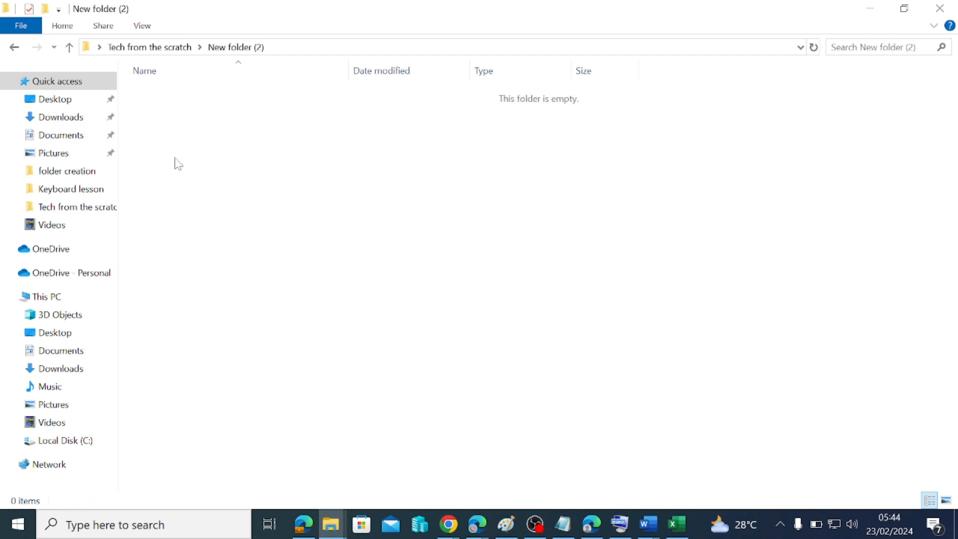
{"action": "right_click", "coordinate": [215, 177]}
{"action": "mouse_move", "coordinate": [289, 357]}
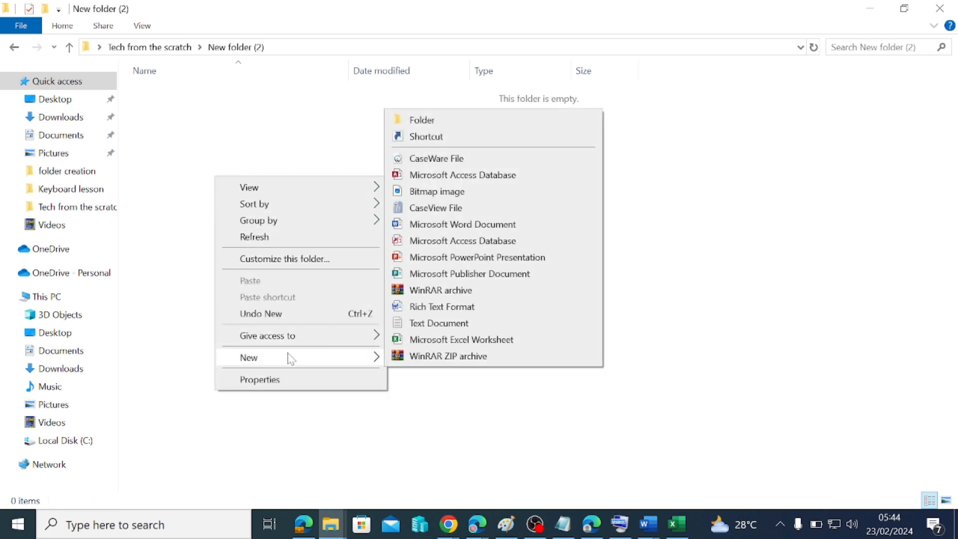
{"action": "left_click", "coordinate": [446, 120]}
{"action": "left_click", "coordinate": [301, 171]}
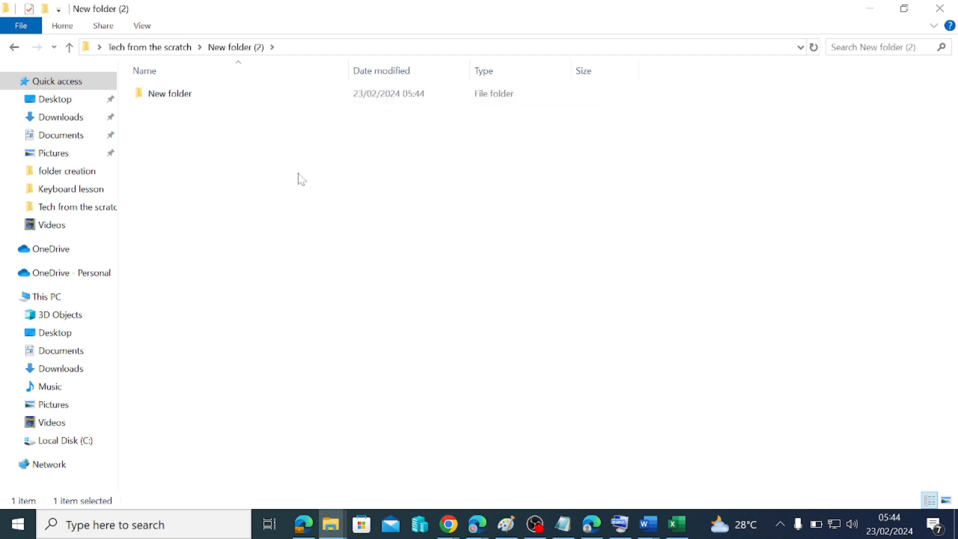
- Open the new folder inside New folder (2) and create another default-named folder one level deeper
{"action": "double_click", "coordinate": [183, 101]}
{"action": "right_click", "coordinate": [248, 175]}
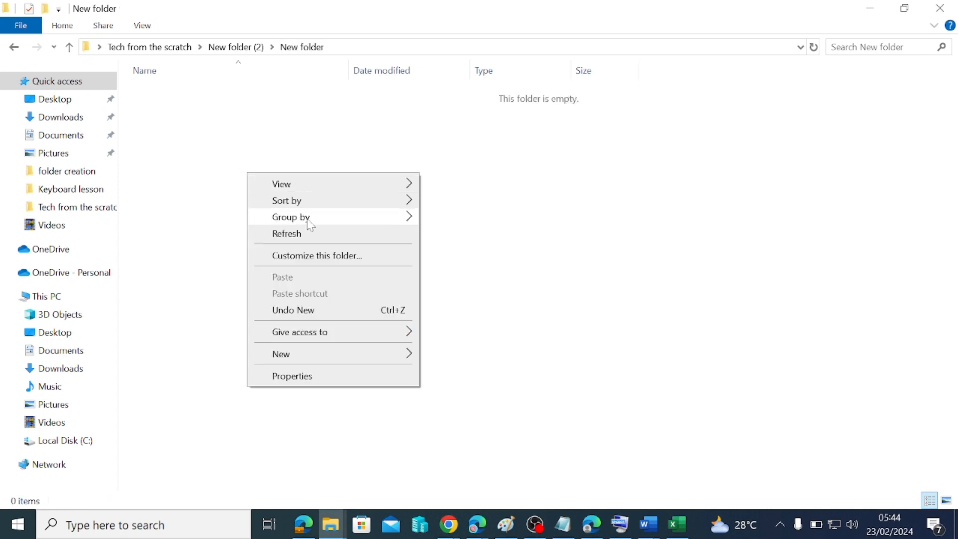
{"action": "mouse_move", "coordinate": [359, 352]}
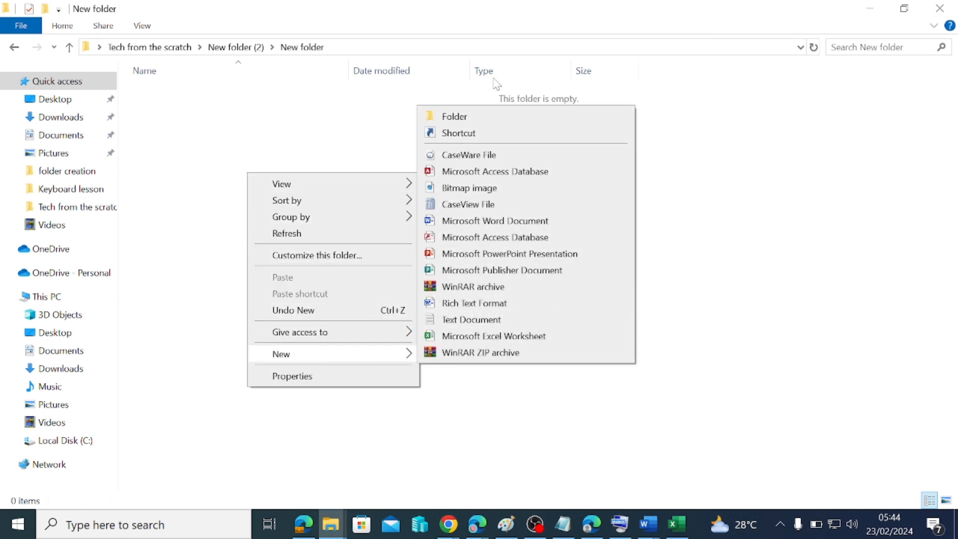
{"action": "left_click", "coordinate": [476, 118]}
{"action": "left_click", "coordinate": [432, 255]}
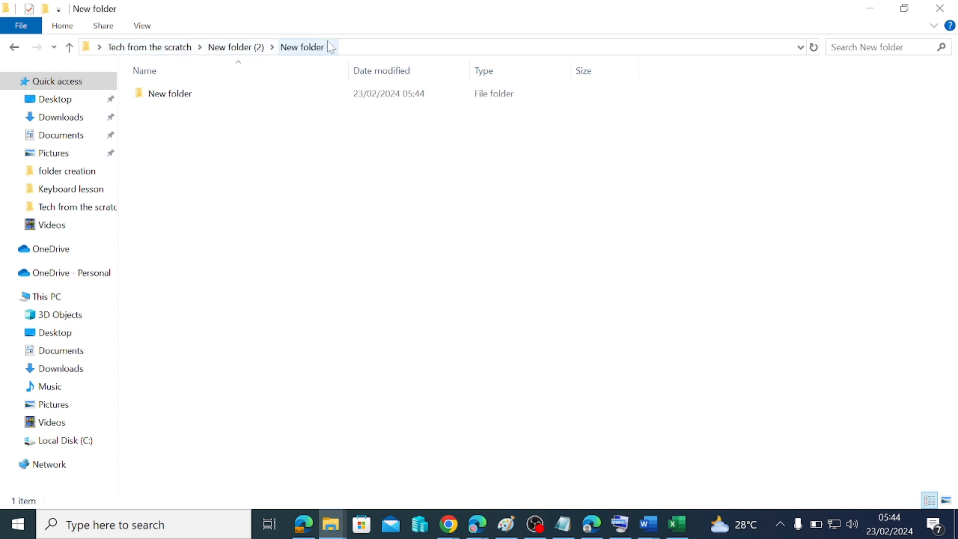
- Open the deepest new folder and add one more nested folder, accepting the default name
{"action": "double_click", "coordinate": [159, 100]}
{"action": "right_click", "coordinate": [188, 148]}
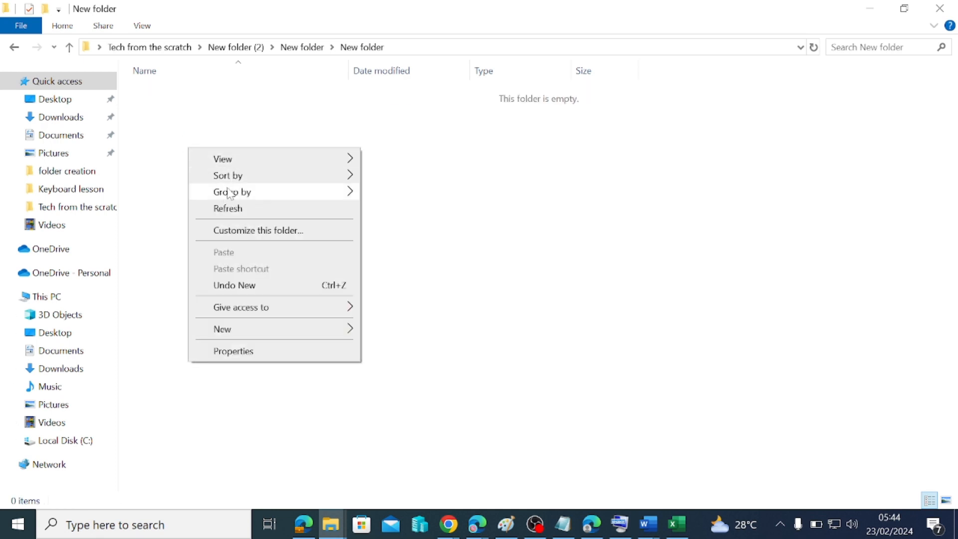
{"action": "mouse_move", "coordinate": [283, 334]}
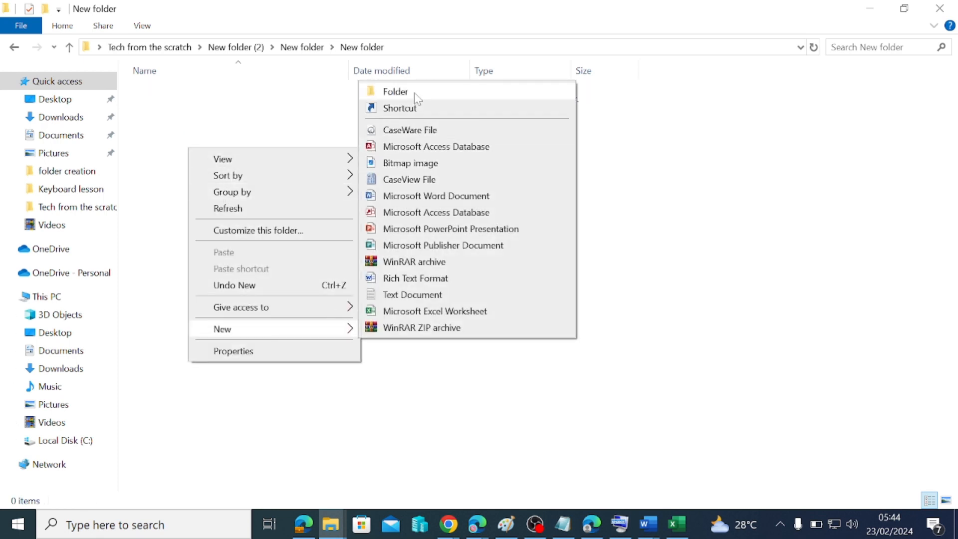
{"action": "left_click", "coordinate": [414, 93]}
{"action": "key", "text": "Return"}
{"action": "left_click", "coordinate": [411, 246]}
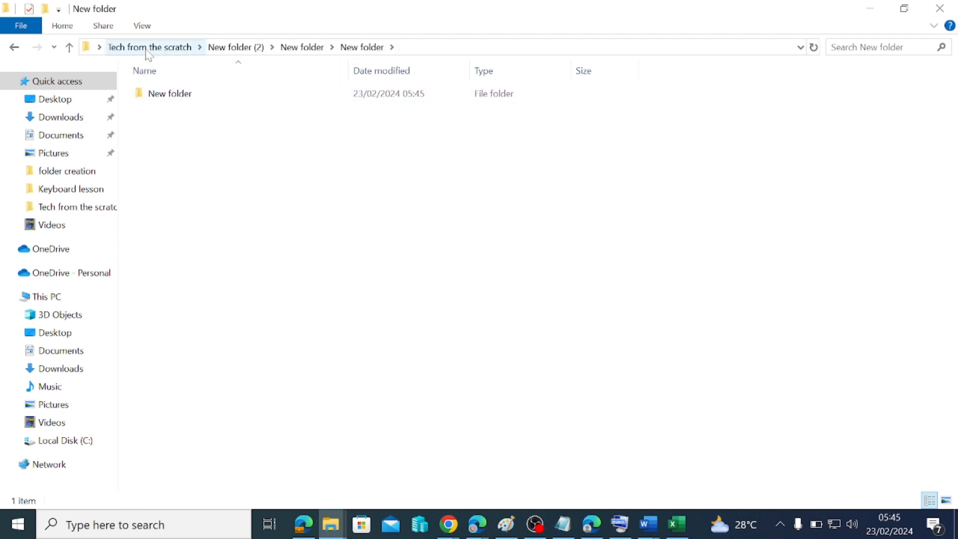
- Return to Tech from the scratch and open New folder (2) and its nested folders down to the innermost one
{"action": "left_click", "coordinate": [148, 48]}
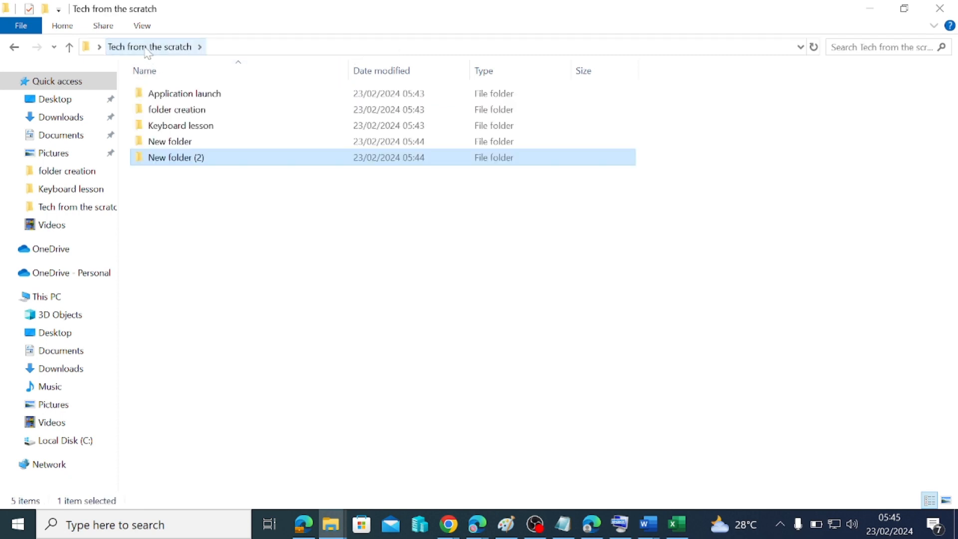
{"action": "double_click", "coordinate": [195, 162]}
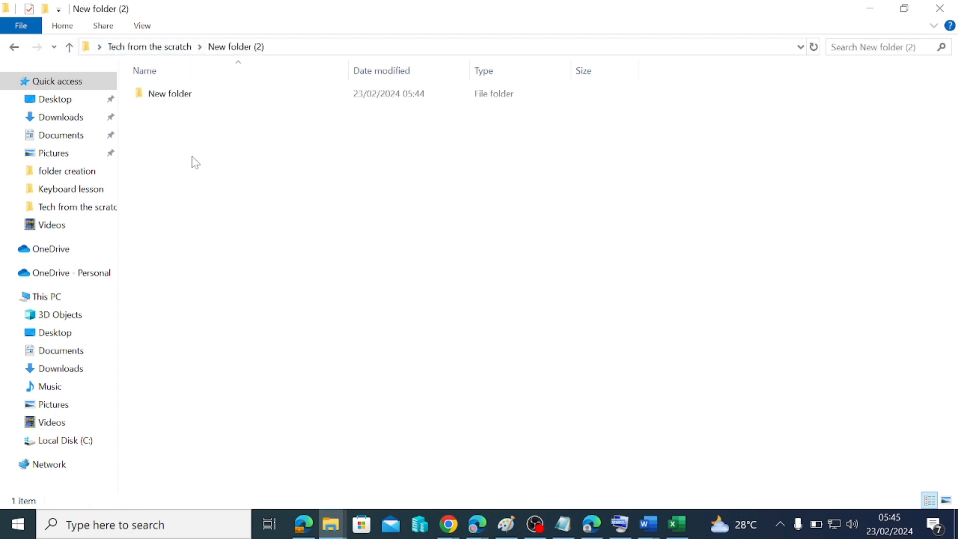
{"action": "double_click", "coordinate": [171, 96]}
{"action": "double_click", "coordinate": [189, 100]}
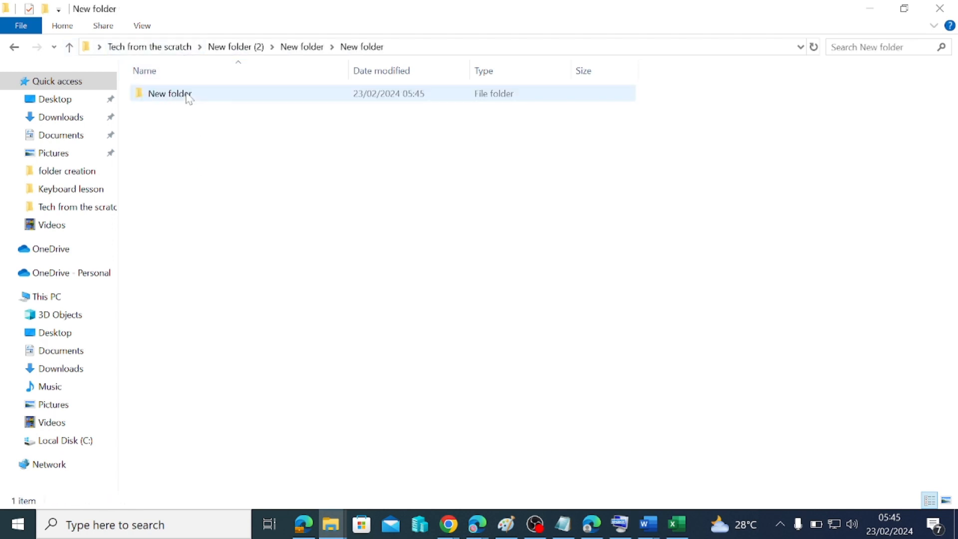
{"action": "left_click", "coordinate": [191, 96]}
{"action": "double_click", "coordinate": [192, 96]}
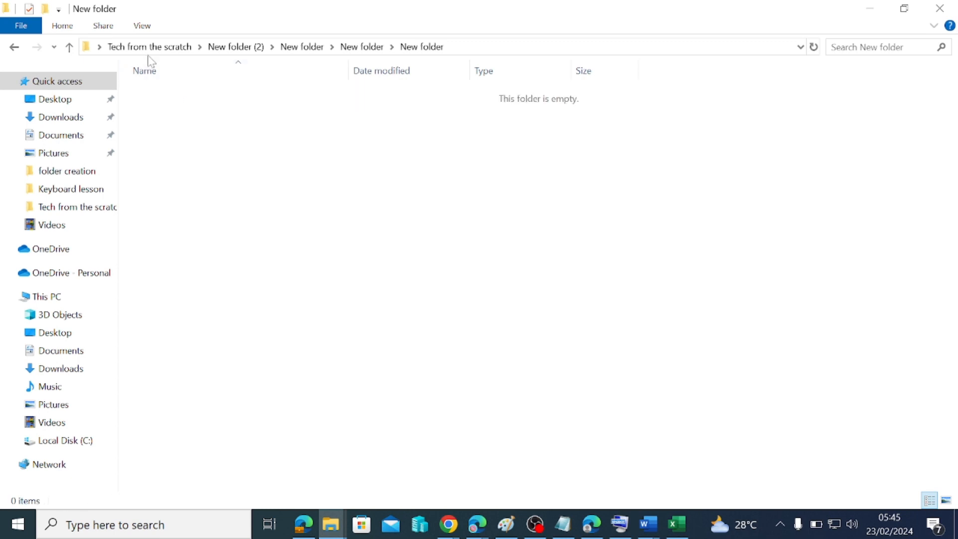
- Go back up through the nested folders level by level, revisit the innermost one, and return directly to Tech from the scratch
{"action": "left_click", "coordinate": [14, 49]}
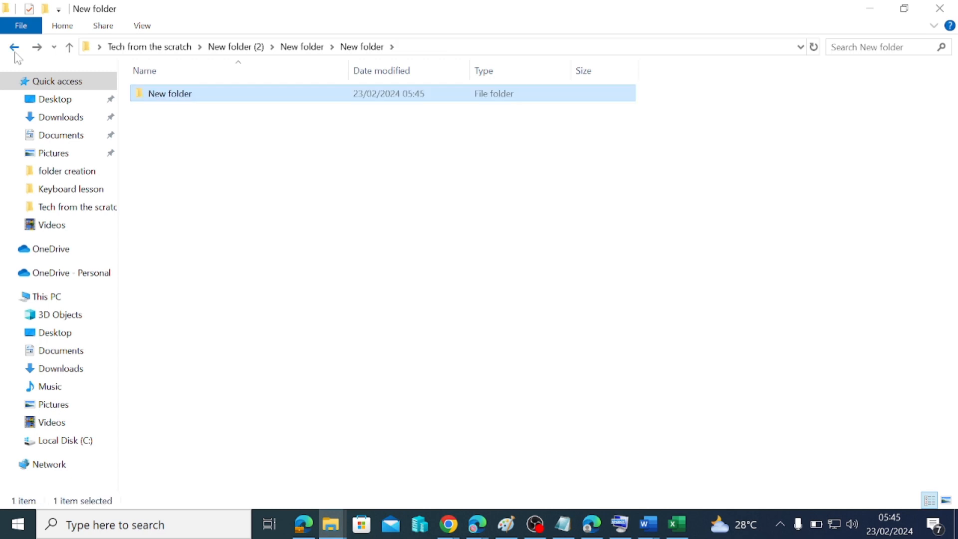
{"action": "left_click", "coordinate": [14, 50]}
{"action": "left_click", "coordinate": [13, 50]}
{"action": "left_click", "coordinate": [15, 53]}
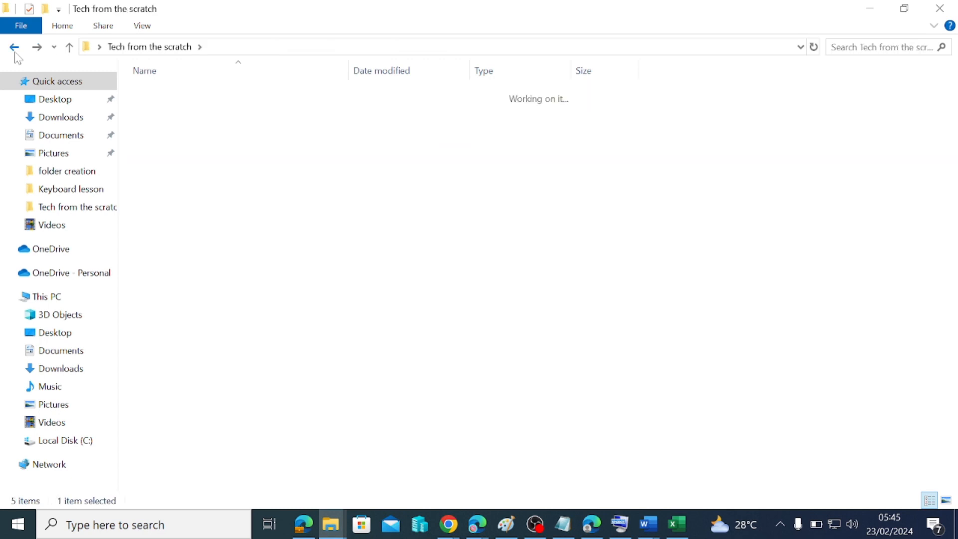
{"action": "left_click", "coordinate": [14, 53]}
{"action": "double_click", "coordinate": [212, 100]}
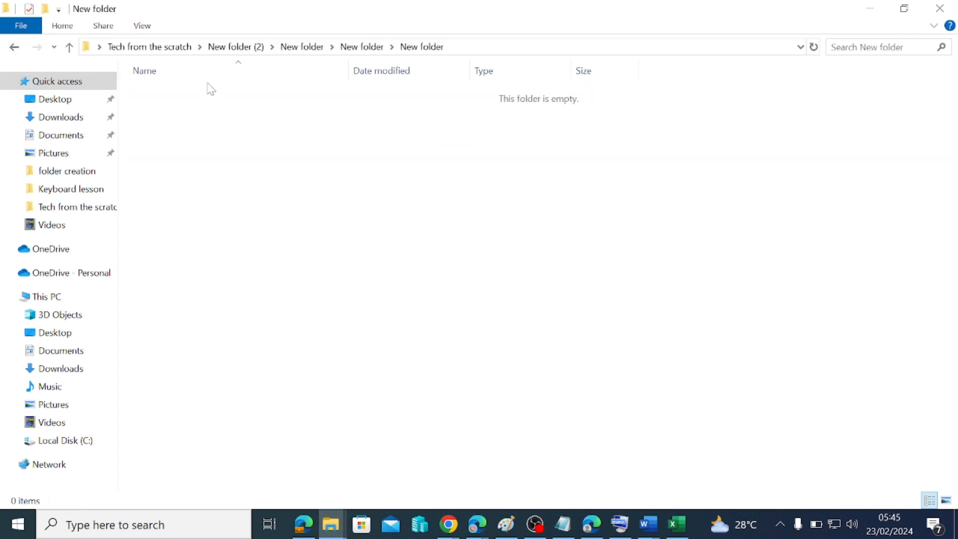
{"action": "left_click", "coordinate": [142, 47]}
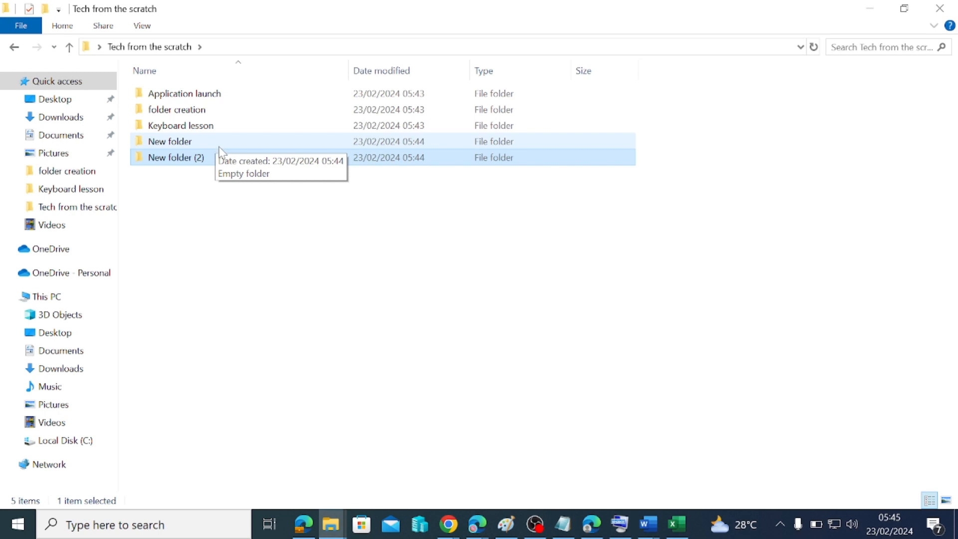
- Delete New folder (2) from Tech from the scratch
{"action": "left_click", "coordinate": [264, 256]}
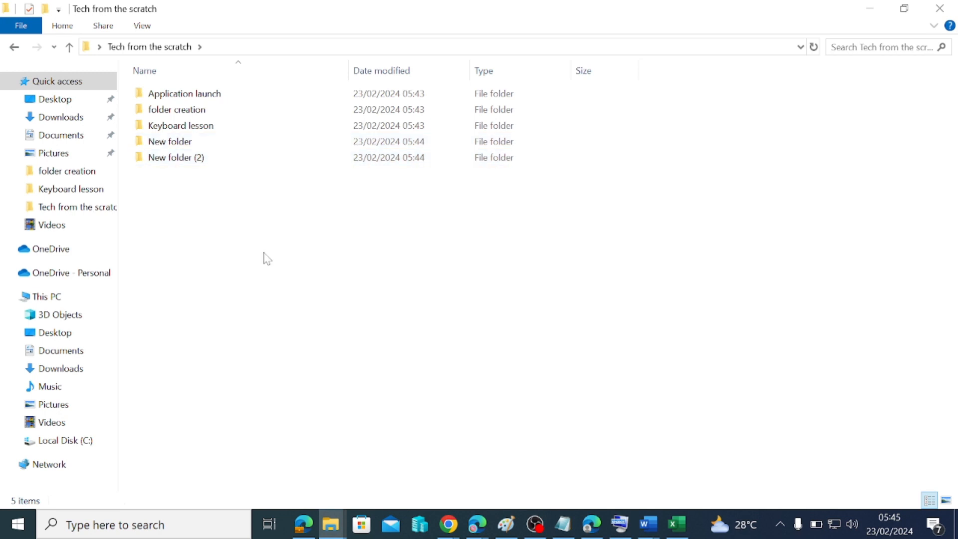
{"action": "right_click", "coordinate": [167, 166]}
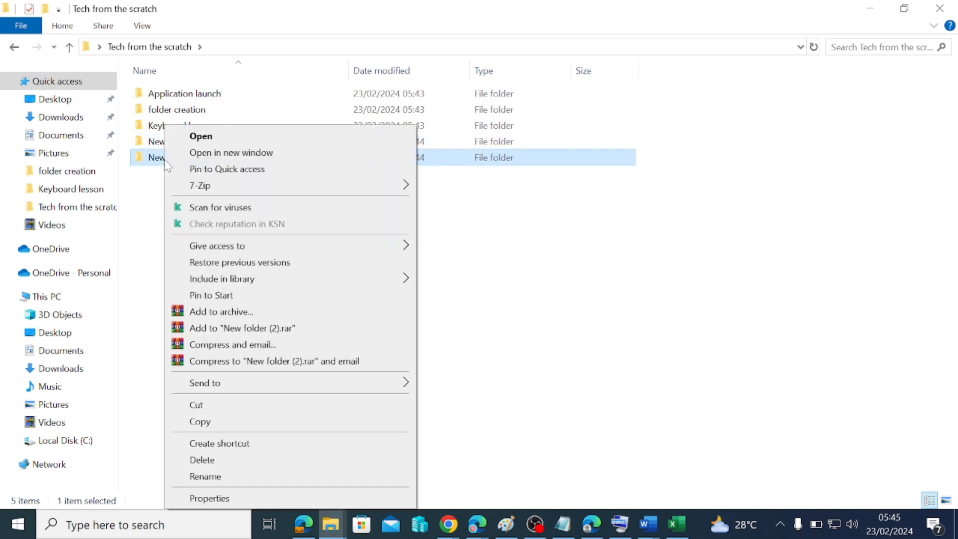
{"action": "left_click", "coordinate": [545, 284]}
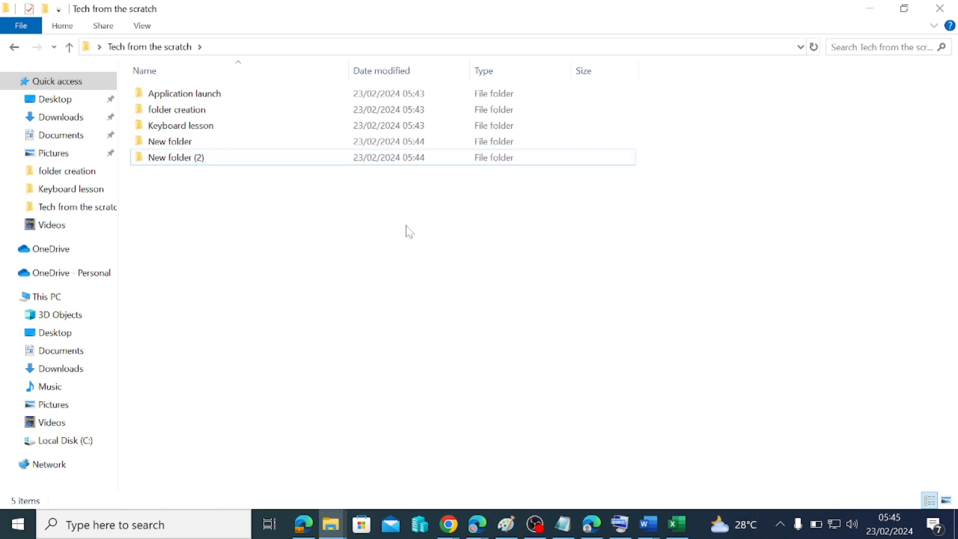
{"action": "left_click", "coordinate": [190, 165]}
{"action": "right_click", "coordinate": [188, 161]}
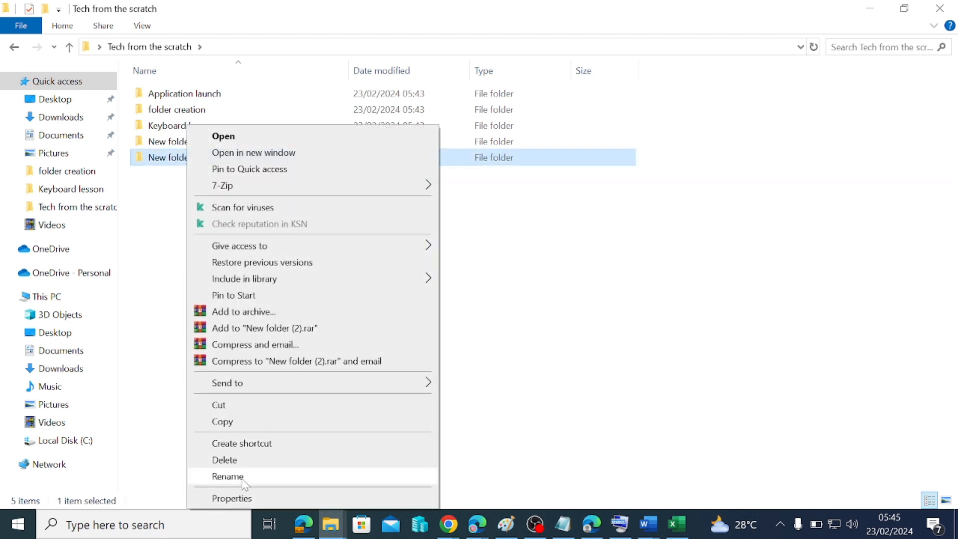
{"action": "left_click", "coordinate": [225, 460]}
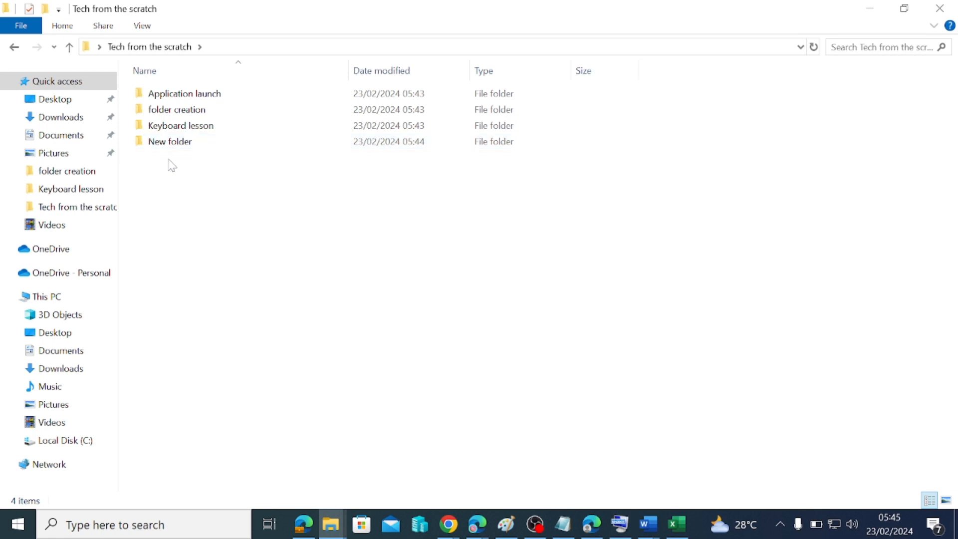
- Delete the Application launch folder from Tech from the scratch and close the folder window
{"action": "right_click", "coordinate": [164, 99]}
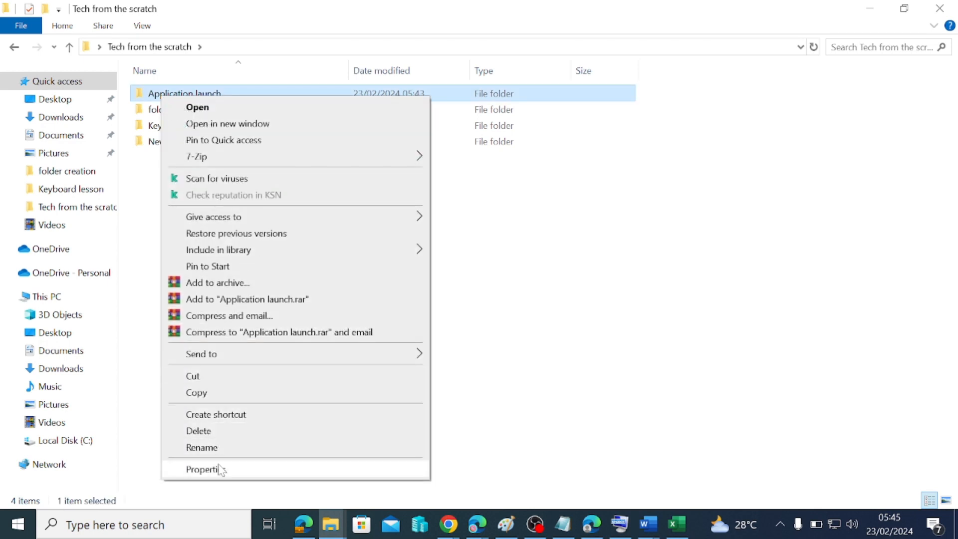
{"action": "left_click", "coordinate": [220, 432]}
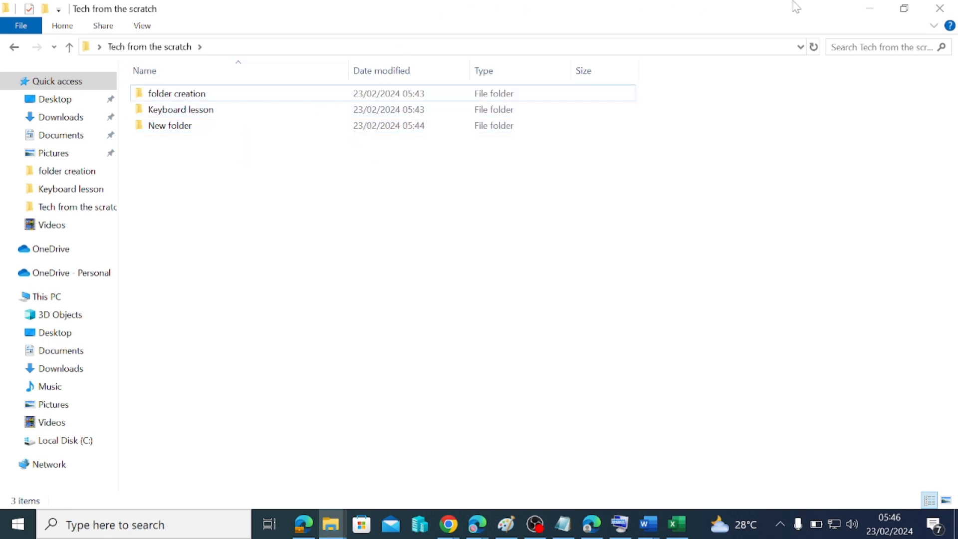
{"action": "left_click", "coordinate": [940, 8]}
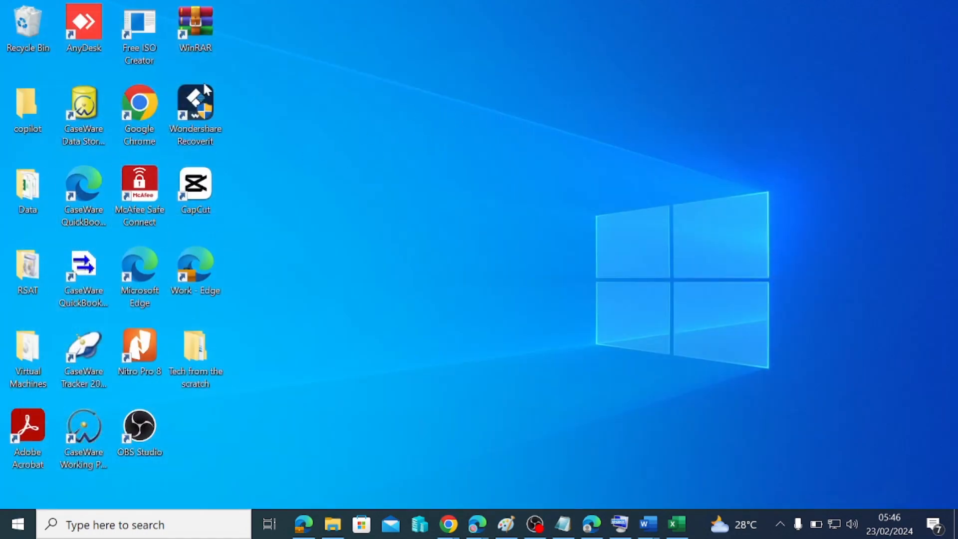
- Open the Recycle Bin, restore the deleted Application launch folder to its original location, and minimize the Recycle Bin
{"action": "double_click", "coordinate": [32, 25]}
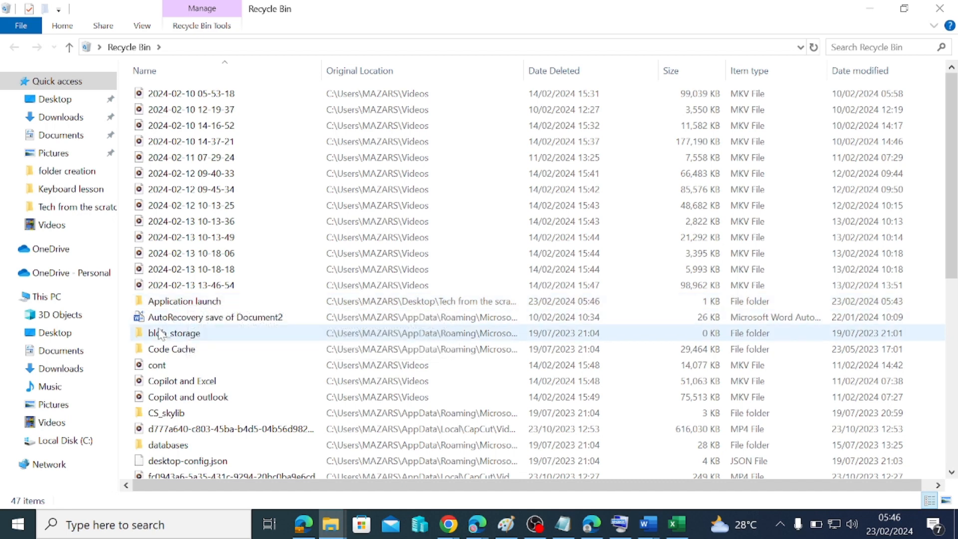
{"action": "left_click", "coordinate": [171, 303]}
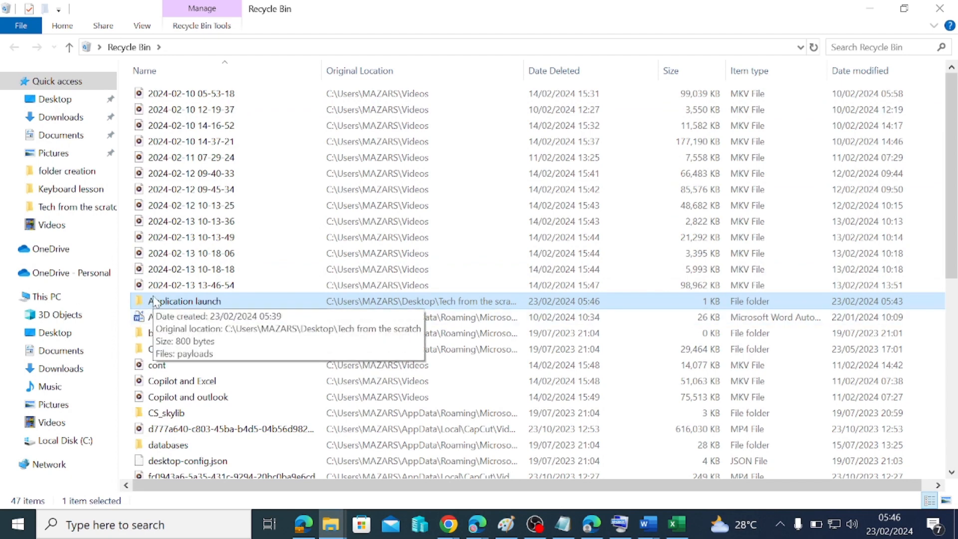
{"action": "double_click", "coordinate": [154, 301]}
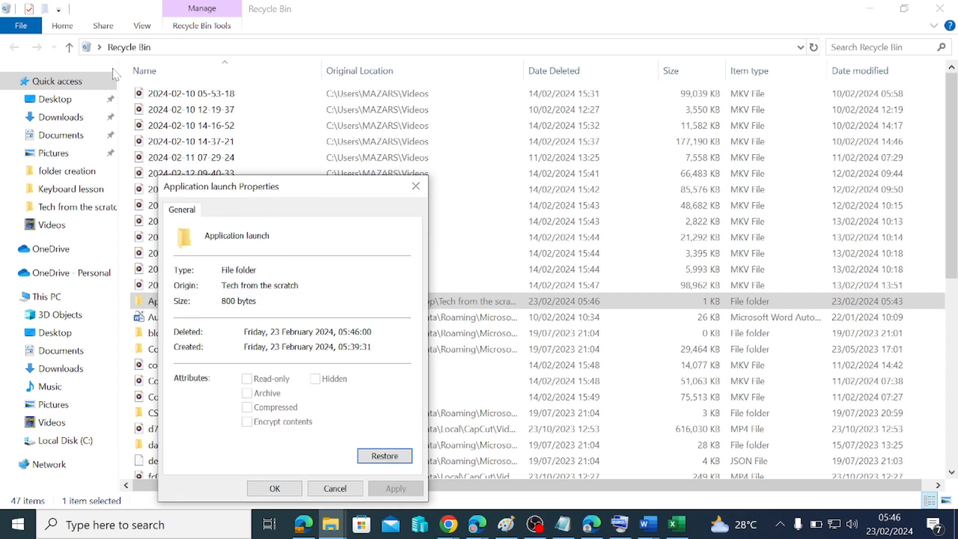
{"action": "left_click", "coordinate": [416, 185]}
{"action": "double_click", "coordinate": [167, 302]}
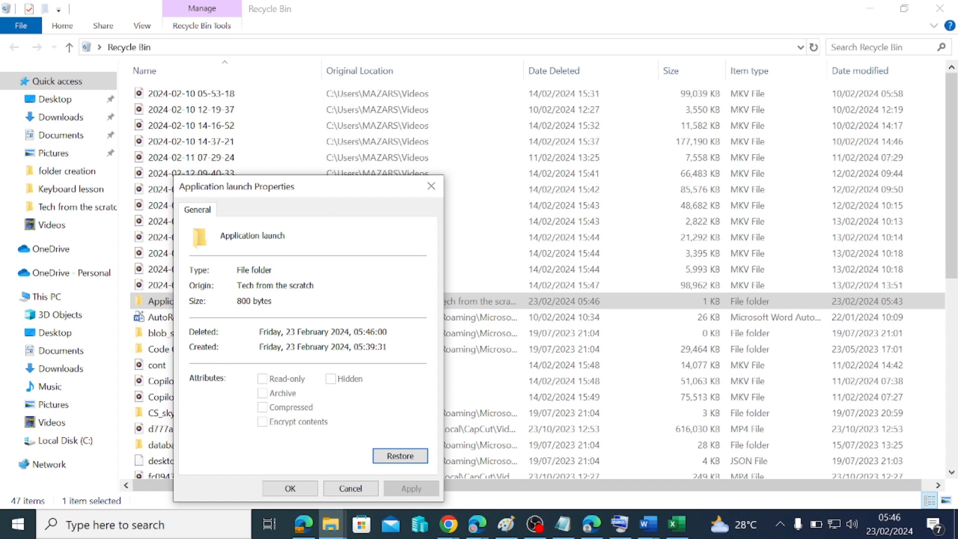
{"action": "left_click", "coordinate": [401, 456]}
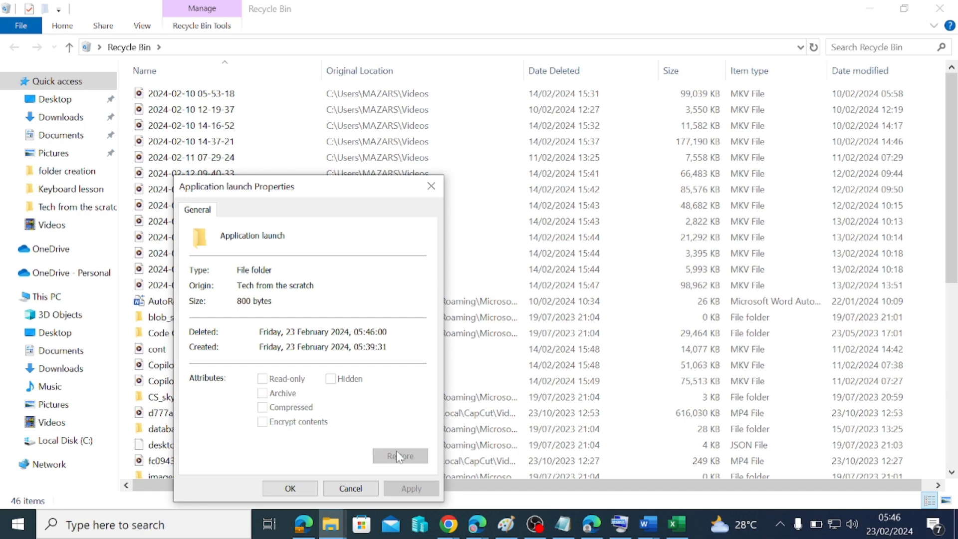
{"action": "left_click", "coordinate": [306, 488]}
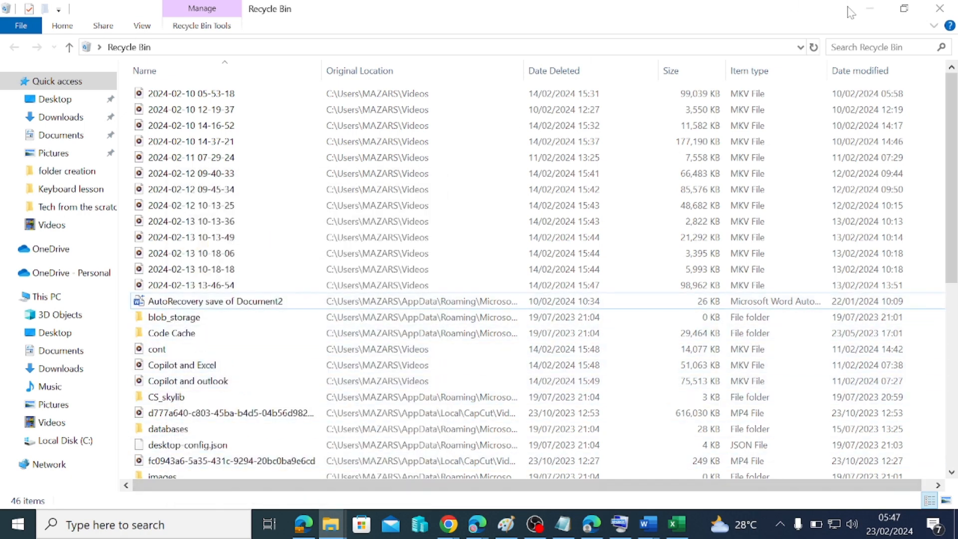
{"action": "left_click", "coordinate": [869, 8]}
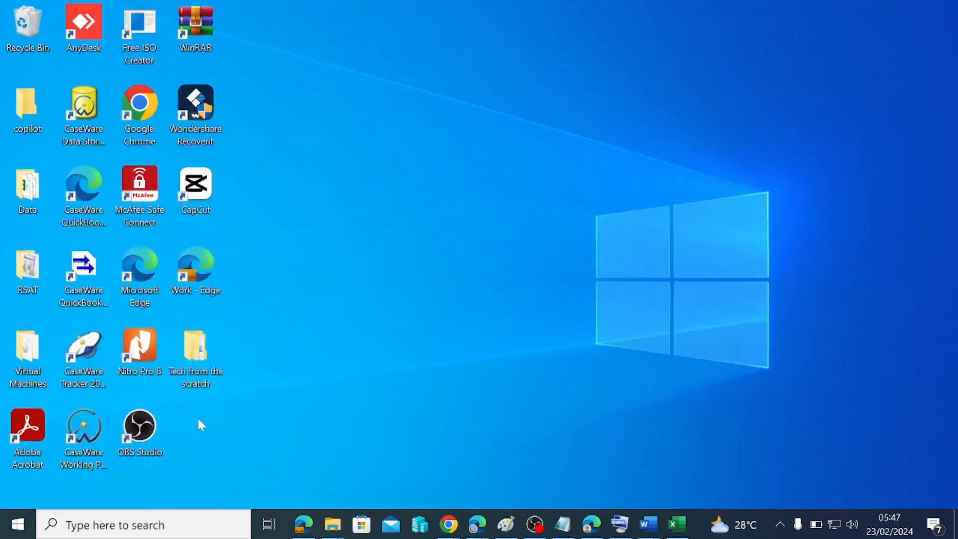
- Permanently delete the Application launch folder from Tech from the scratch and check the Recycle Bin for it
{"action": "double_click", "coordinate": [202, 362]}
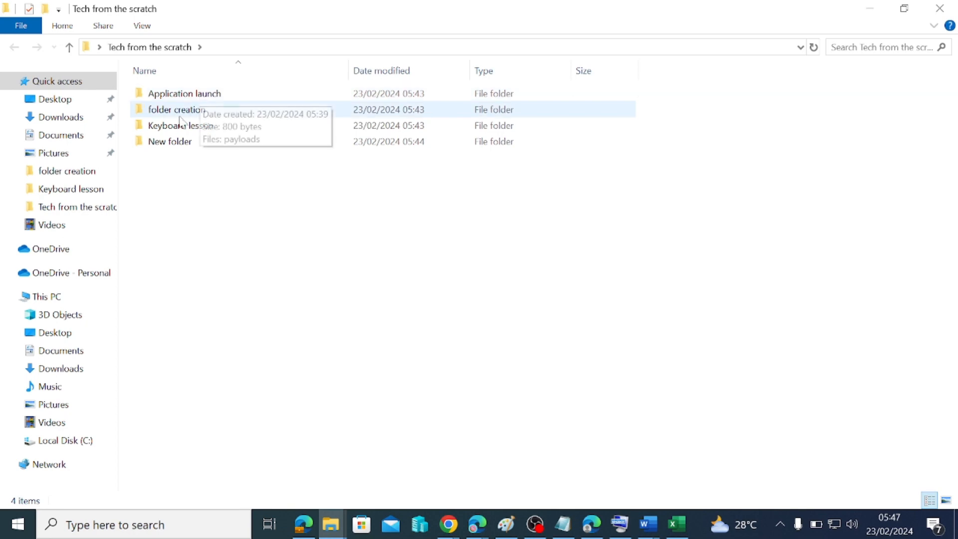
{"action": "left_click", "coordinate": [475, 314]}
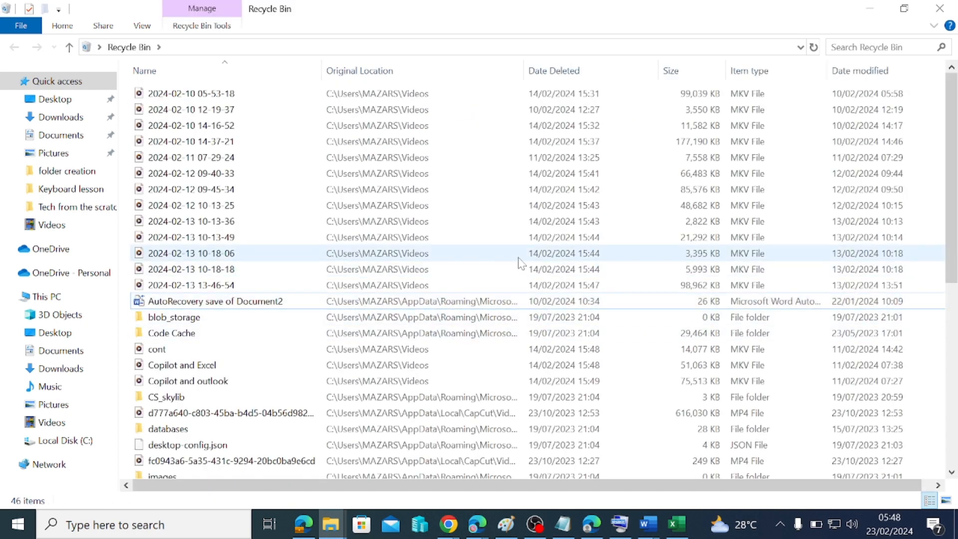
{"action": "left_click", "coordinate": [868, 9]}
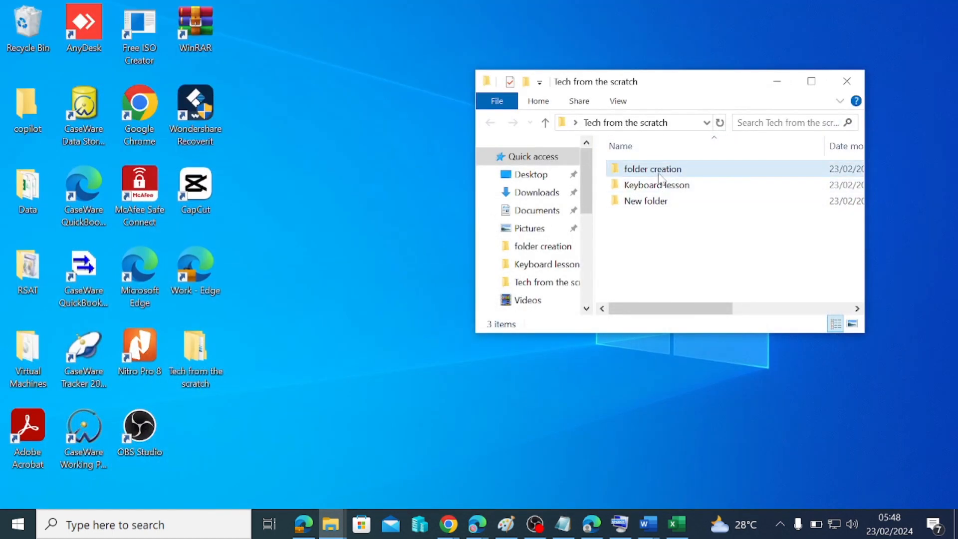
{"action": "left_click", "coordinate": [811, 84]}
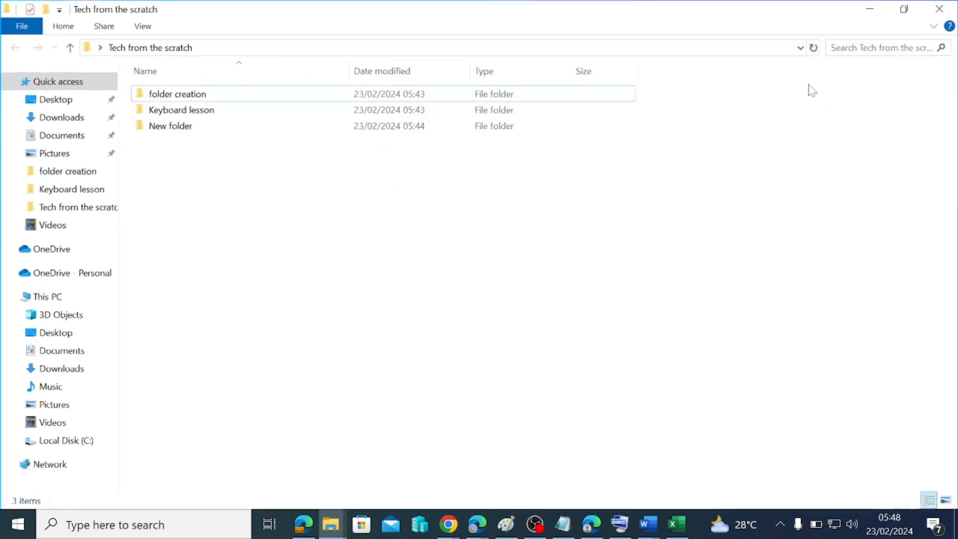
{"action": "left_click", "coordinate": [173, 98]}
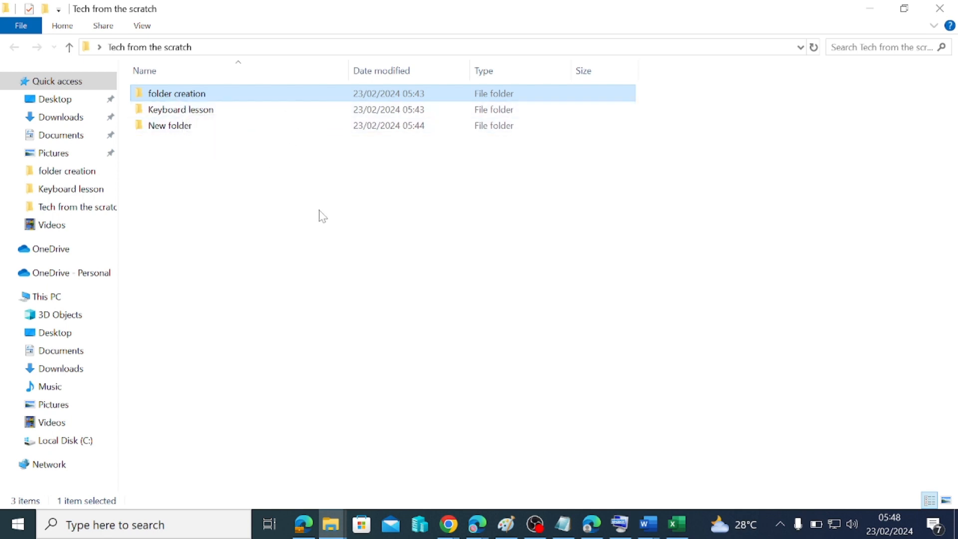
{"action": "key", "text": "shift+Delete"}
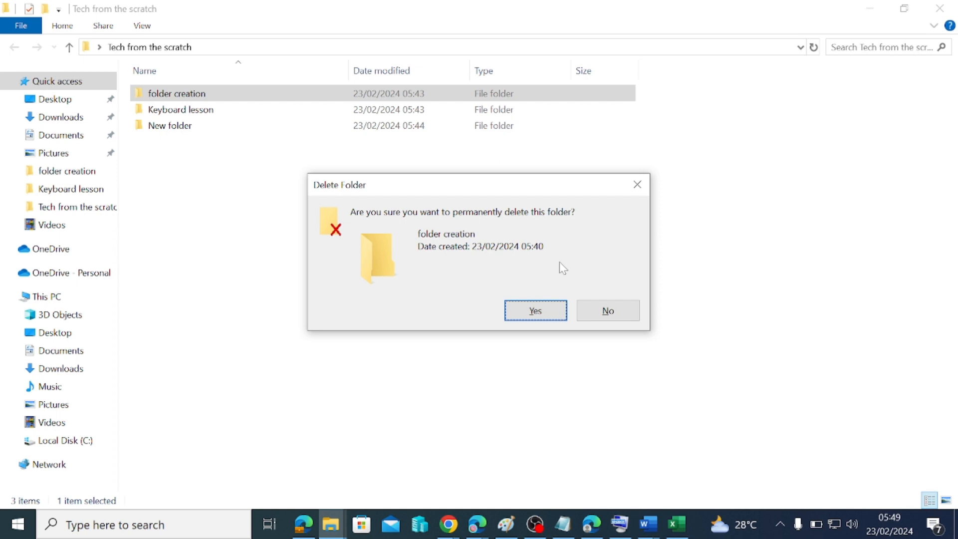
{"action": "left_click", "coordinate": [637, 184]}
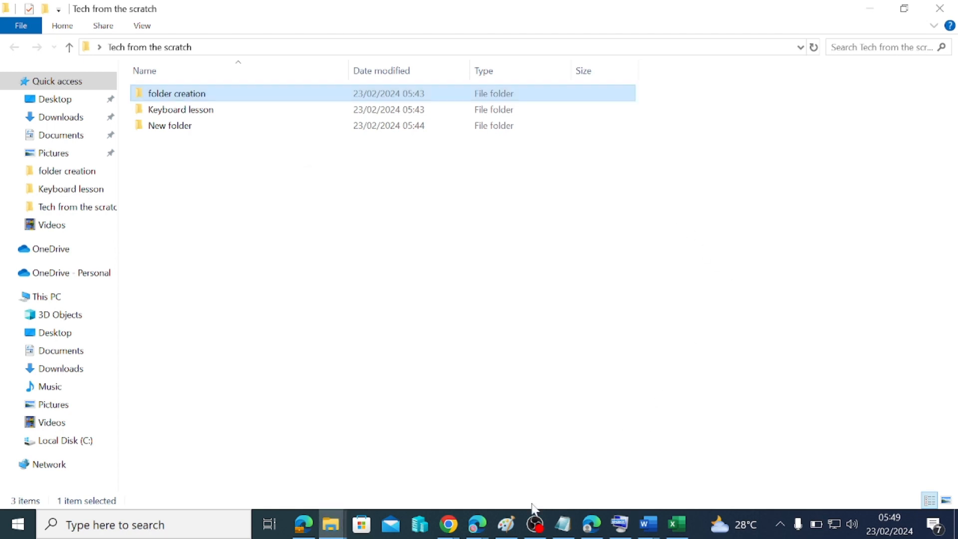
- Bring up the On-Screen Keyboard and use it to start a permanent deletion of folder creation, cancelling at the confirmation
{"action": "left_click", "coordinate": [620, 523]}
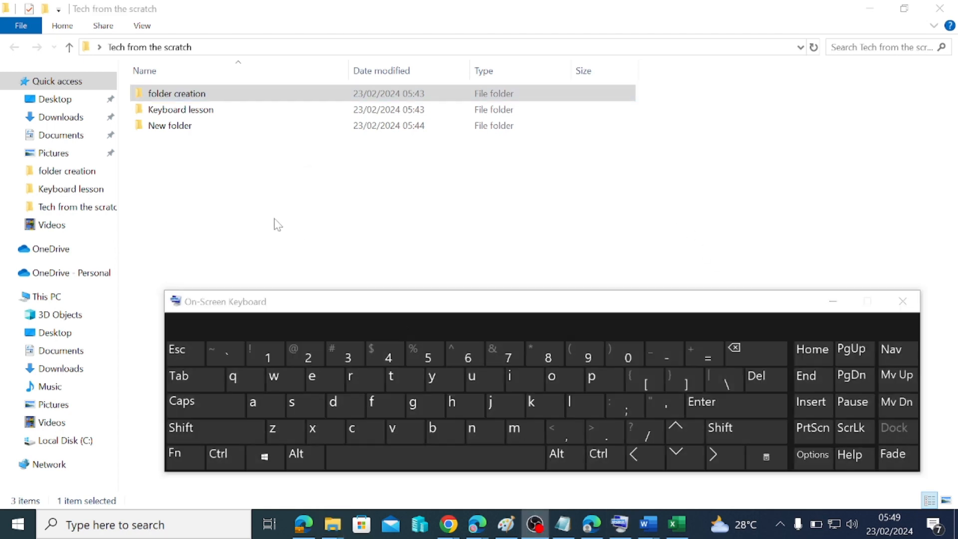
{"action": "left_click", "coordinate": [210, 98]}
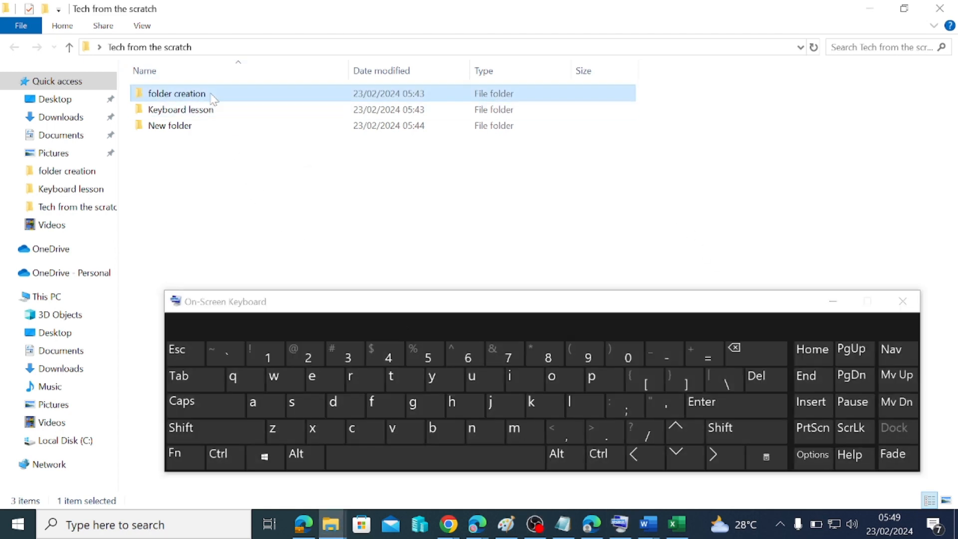
{"action": "left_click", "coordinate": [187, 429]}
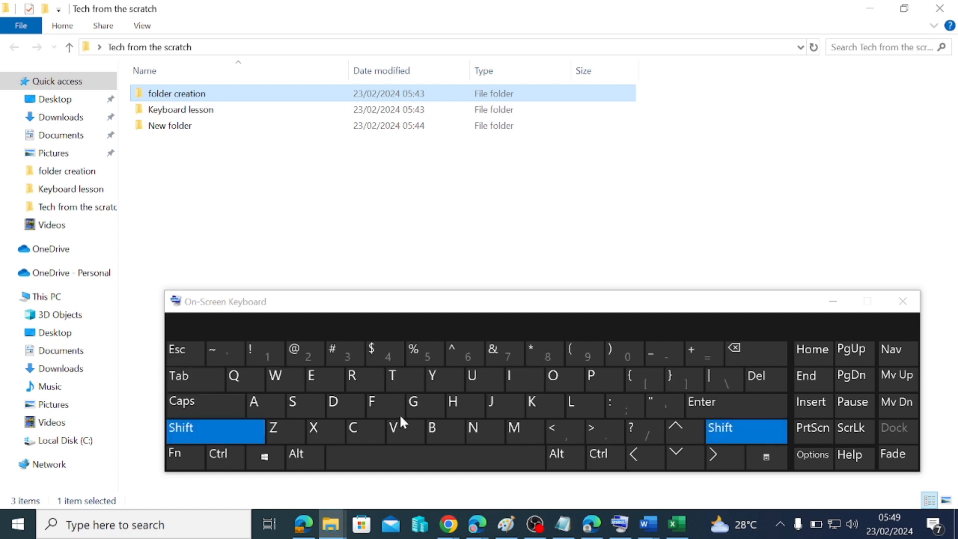
{"action": "left_click", "coordinate": [756, 378]}
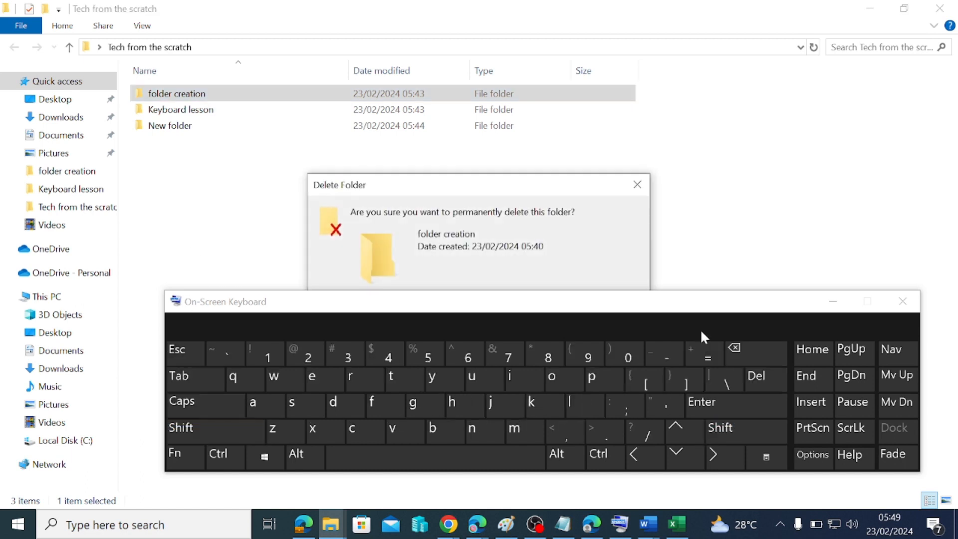
{"action": "left_click_drag", "start_coordinate": [704, 306], "coordinate": [665, 428]}
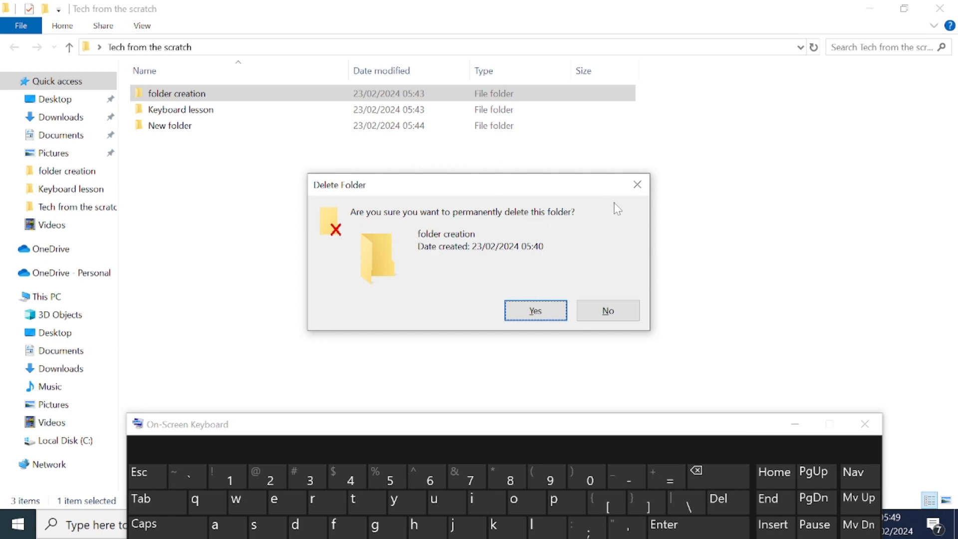
{"action": "left_click", "coordinate": [637, 184]}
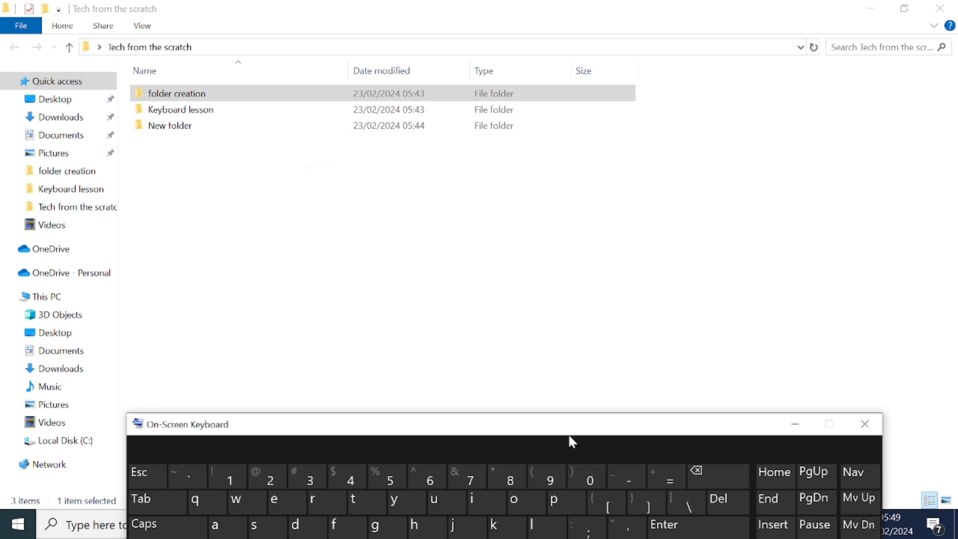
- Delete the folder creation folder to the Recycle Bin using the On-Screen Keyboard
{"action": "left_click_drag", "start_coordinate": [585, 429], "coordinate": [605, 246]}
{"action": "left_click", "coordinate": [342, 92]}
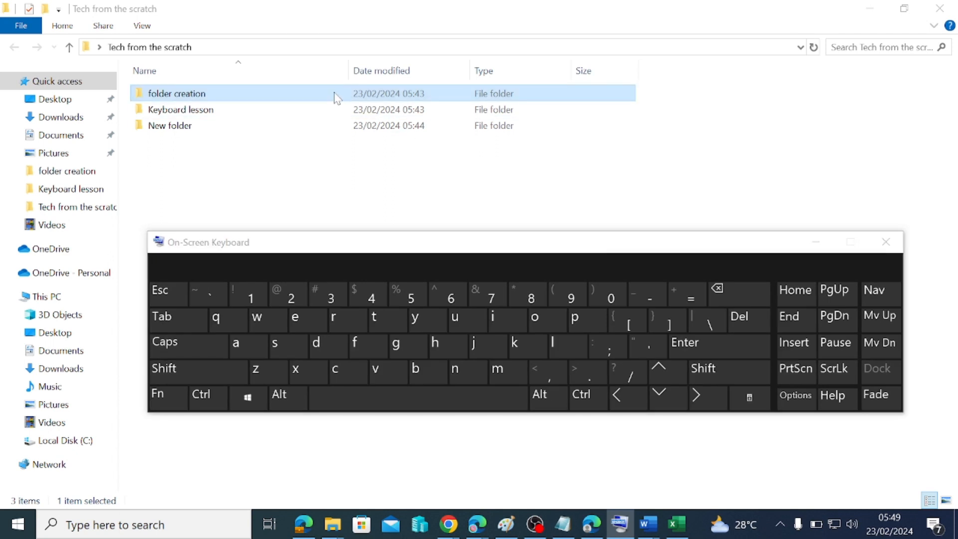
{"action": "left_click", "coordinate": [738, 319]}
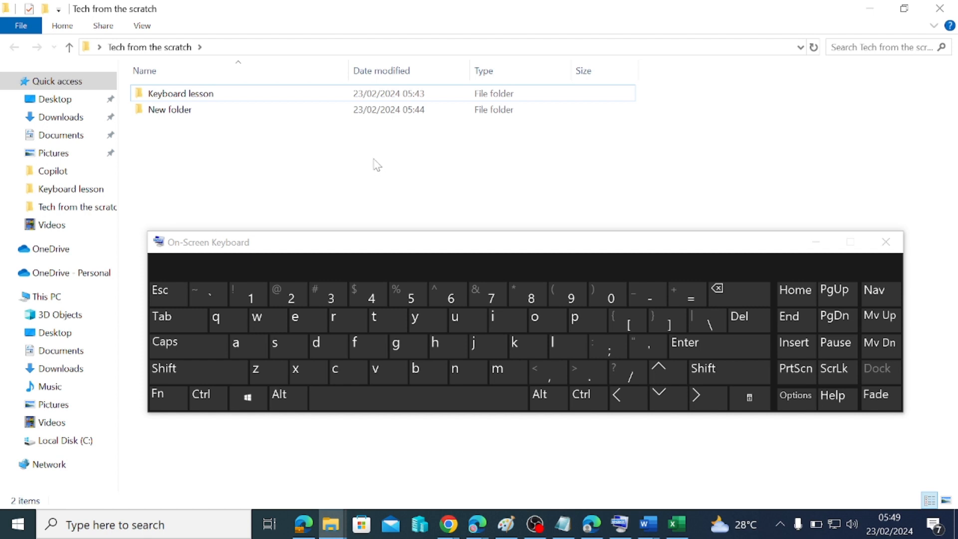
- Permanently delete the Keyboard lesson folder using the On-Screen Keyboard and confirm the deletion
{"action": "left_click", "coordinate": [206, 99]}
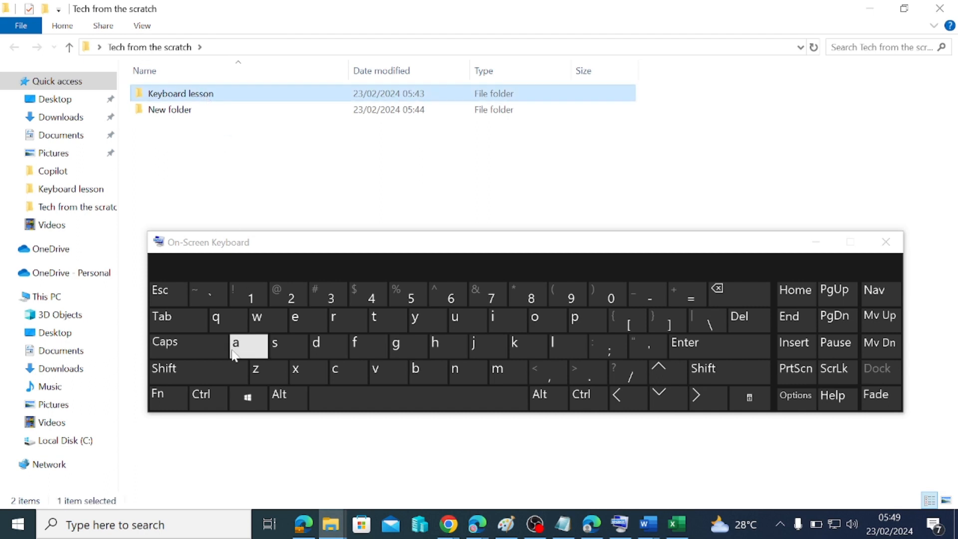
{"action": "left_click", "coordinate": [194, 378]}
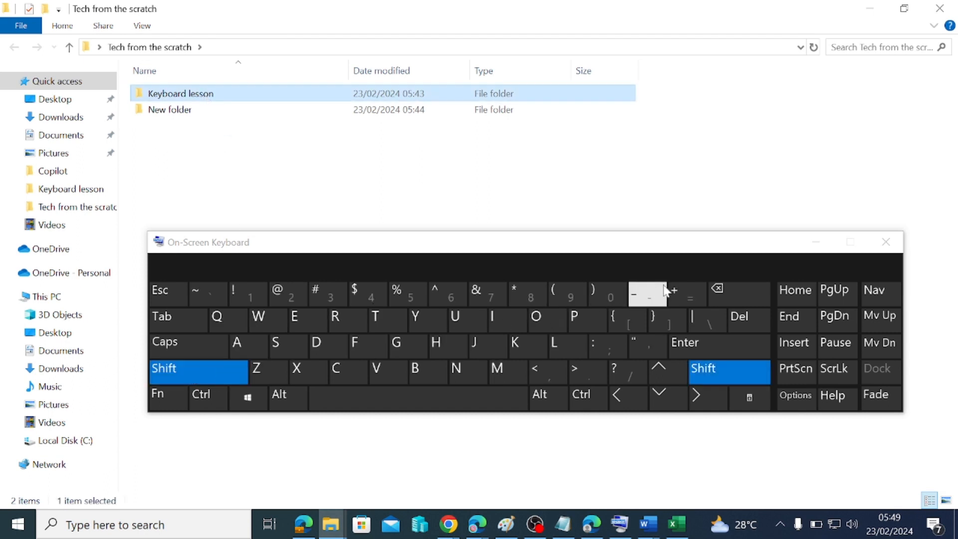
{"action": "left_click", "coordinate": [733, 322]}
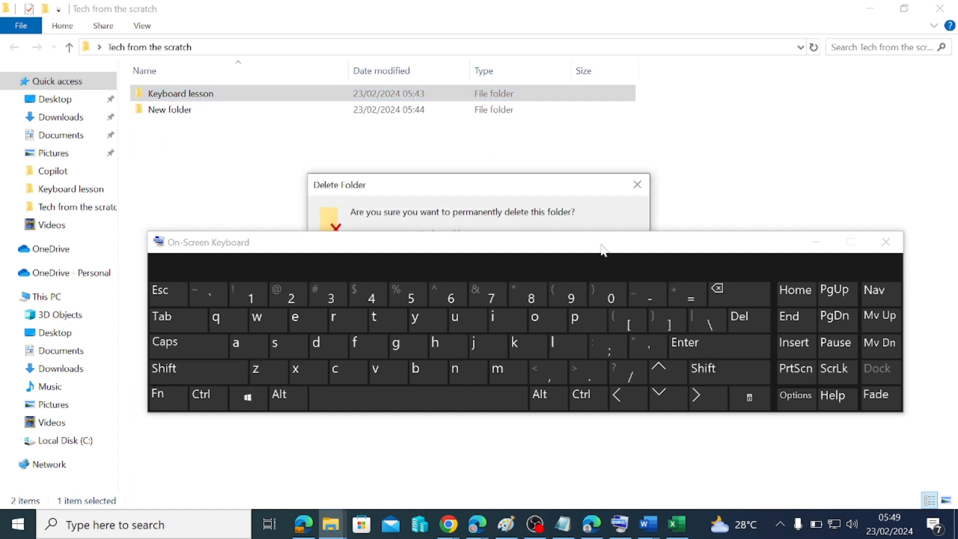
{"action": "left_click_drag", "start_coordinate": [603, 249], "coordinate": [592, 363]}
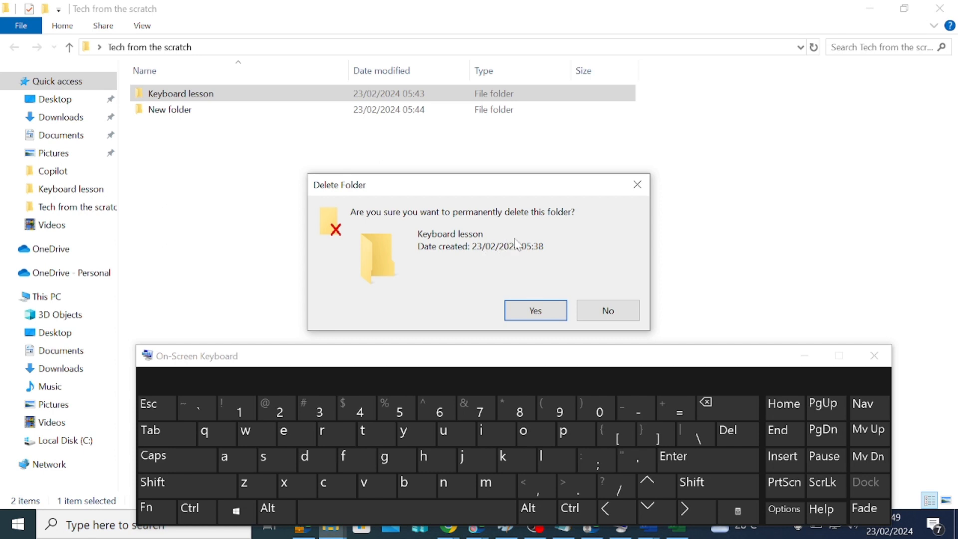
{"action": "left_click", "coordinate": [550, 310]}
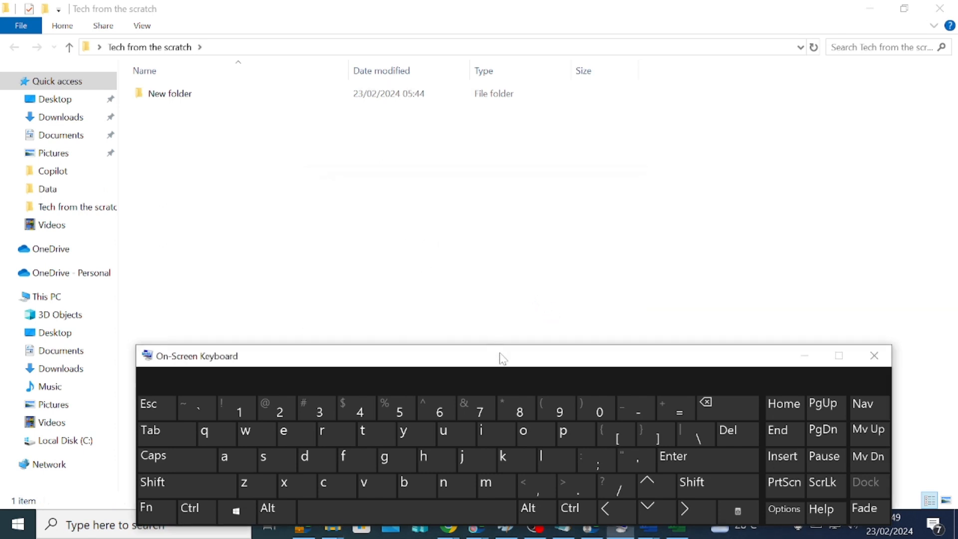
- Permanently delete New folder from Tech from the scratch using the On-Screen Keyboard and confirm the deletion
{"action": "left_click_drag", "start_coordinate": [499, 357], "coordinate": [483, 211]}
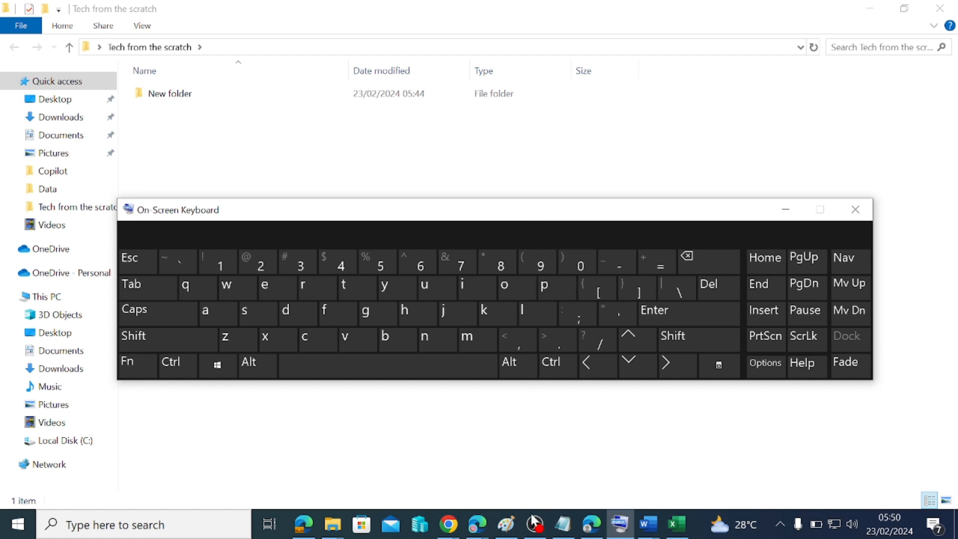
{"action": "mouse_move", "coordinate": [536, 524]}
{"action": "left_click", "coordinate": [214, 95]}
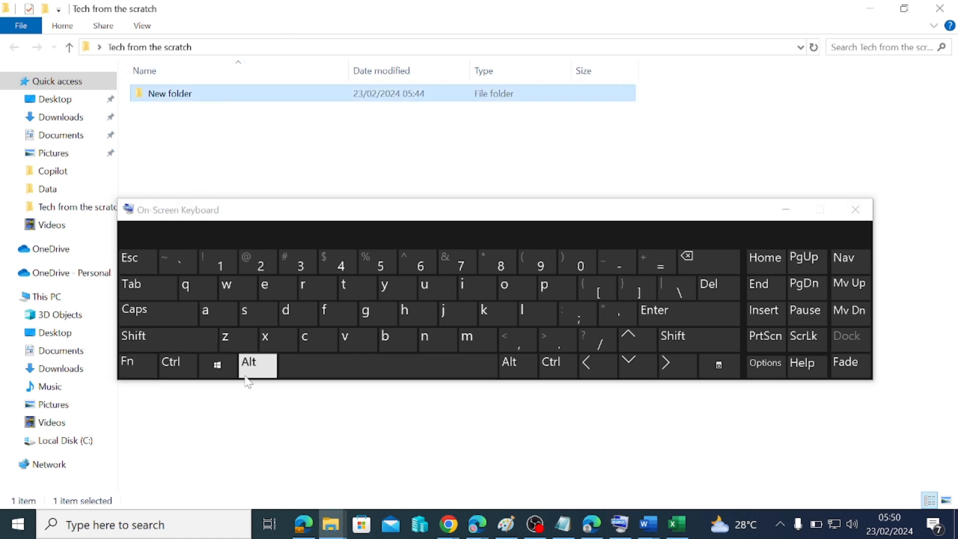
{"action": "left_click", "coordinate": [157, 339]}
{"action": "left_click", "coordinate": [711, 286]}
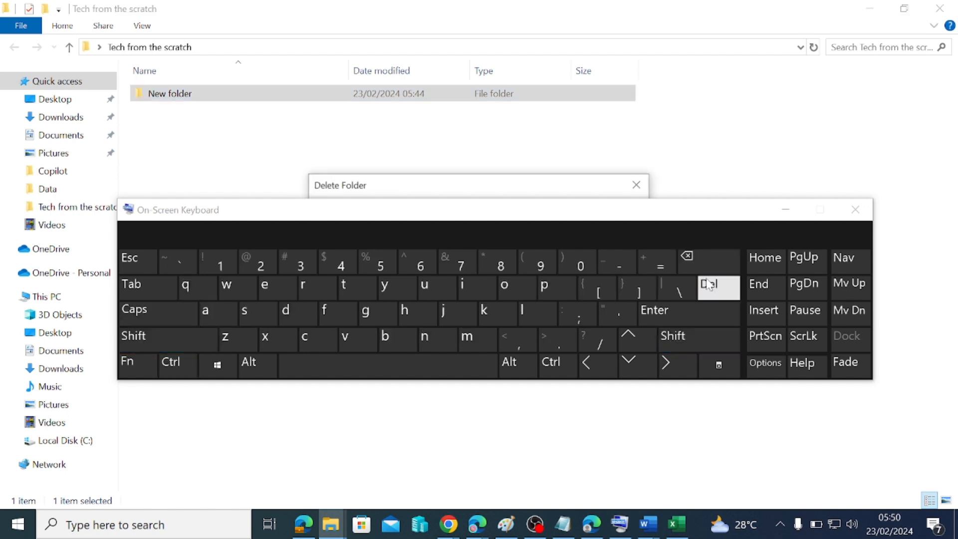
{"action": "left_click_drag", "start_coordinate": [584, 209], "coordinate": [558, 343]}
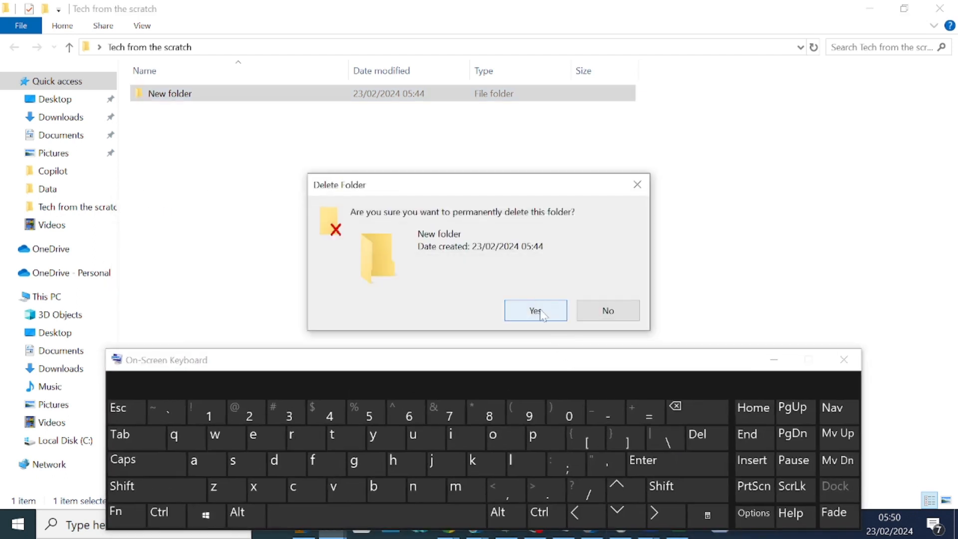
{"action": "left_click", "coordinate": [536, 310]}
- Close the Tech from the scratch window and move the On-Screen Keyboard to the middle of the desktop
{"action": "left_click", "coordinate": [933, 9]}
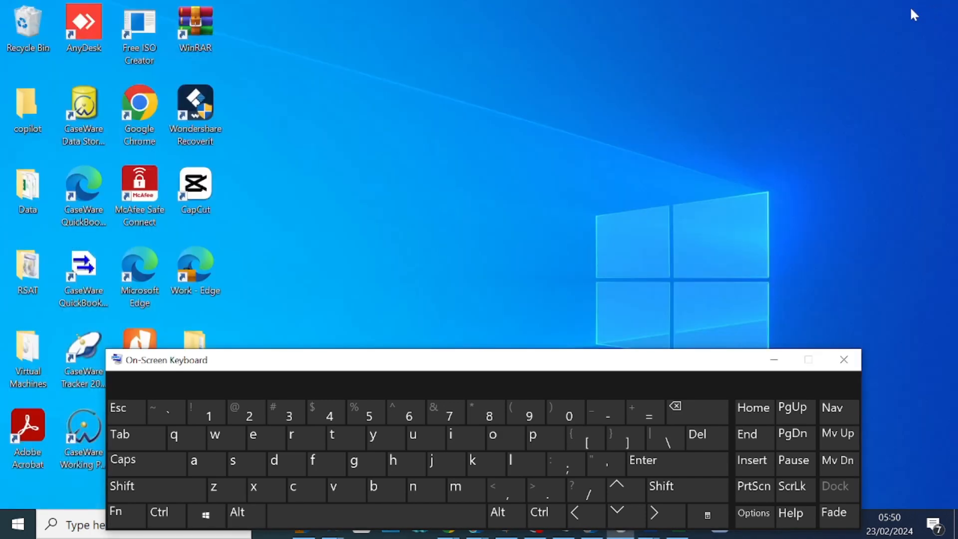
{"action": "left_click_drag", "start_coordinate": [501, 360], "coordinate": [733, 193]}
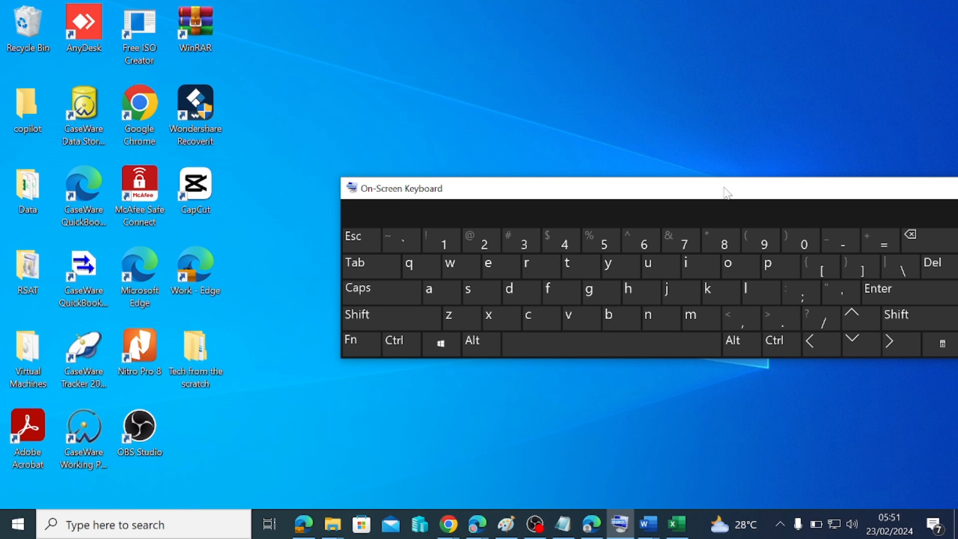
{"action": "left_click_drag", "start_coordinate": [738, 188], "coordinate": [513, 174]}
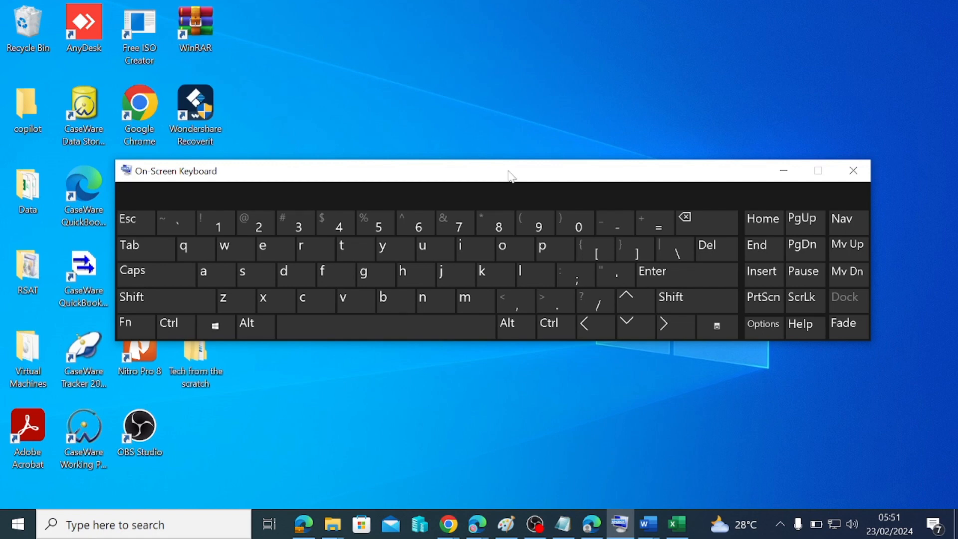